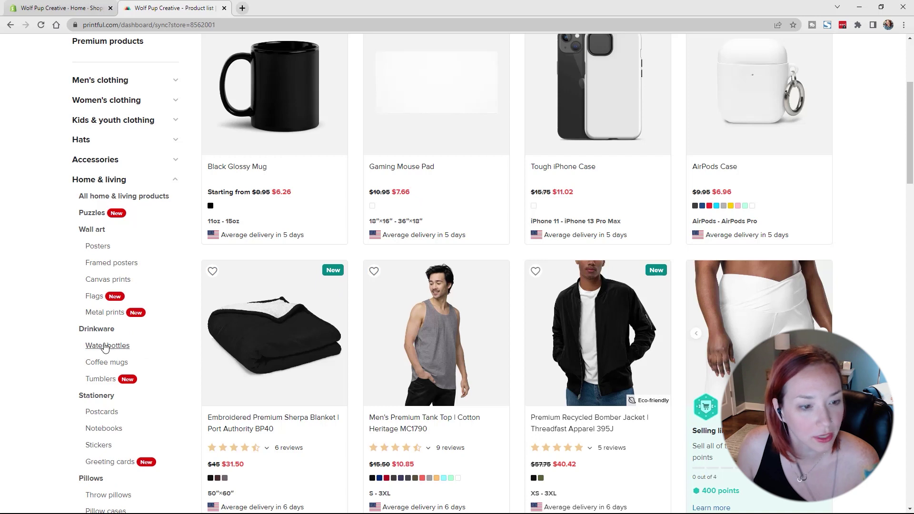
# Step: Browse the coffee mugs category and choose the White Ceramic Mug with Color Inside as the product
pyautogui.click(101, 364)
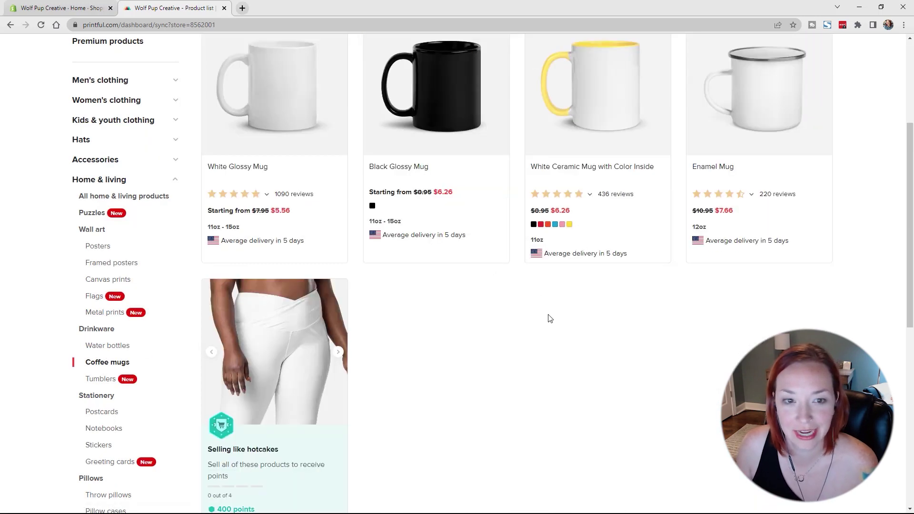
pyautogui.scroll(4, 546, 316)
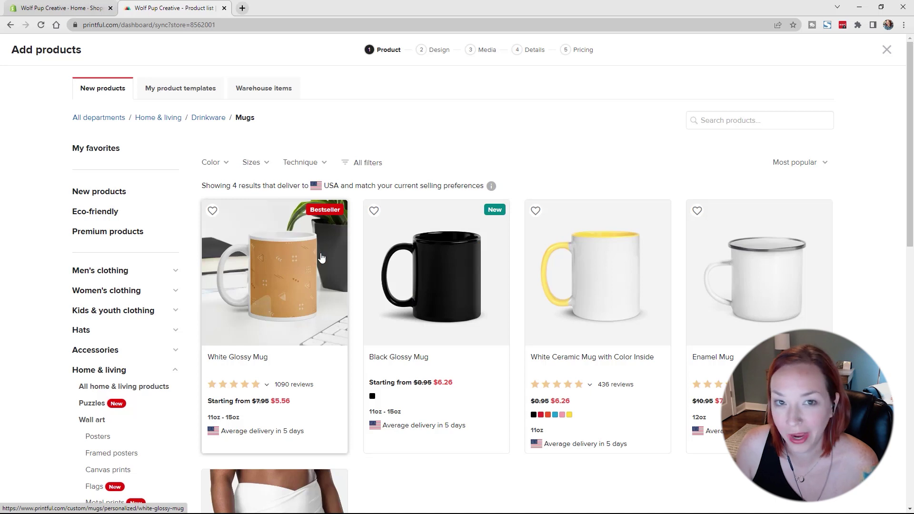
pyautogui.click(604, 265)
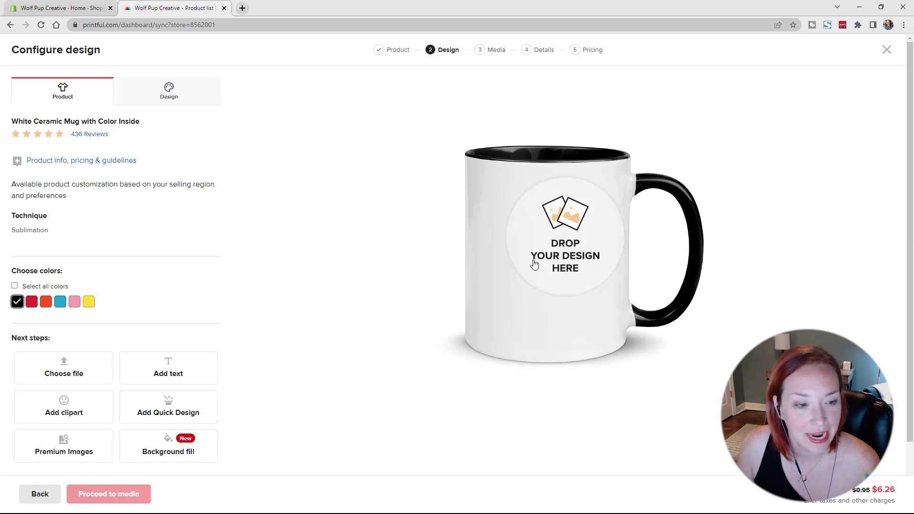
# Step: Upload Mug11oz-Donuts.jpg from the Mugs folder, apply it as the mug's design, and dismiss the background removal offer
pyautogui.click(86, 369)
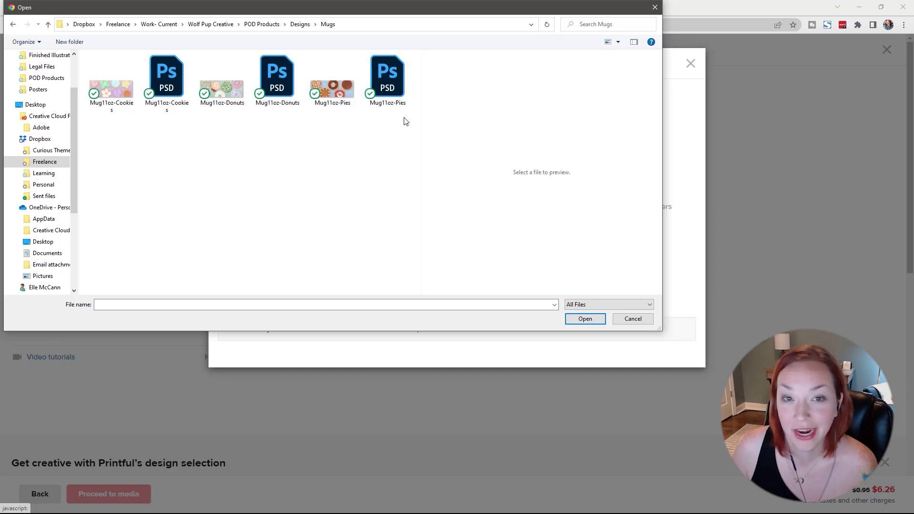
pyautogui.click(216, 94)
pyautogui.click(583, 319)
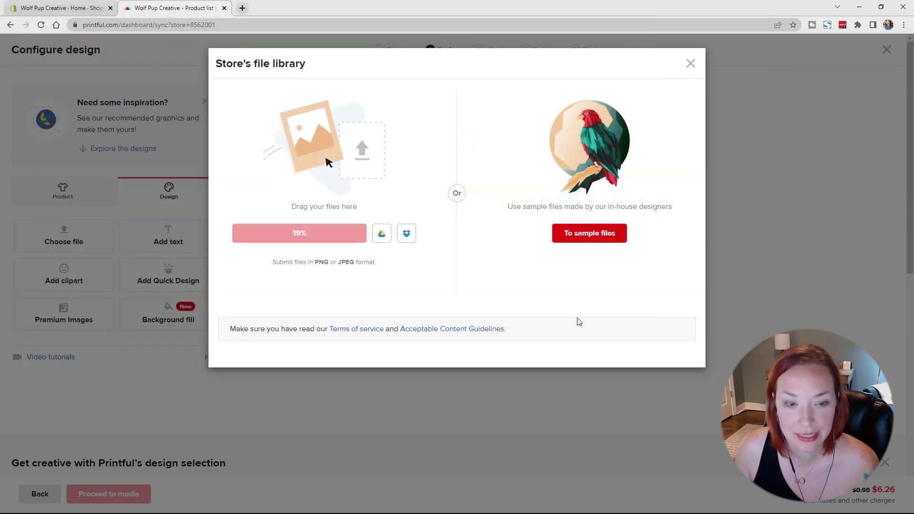
pyautogui.scroll(-1, 571, 312)
pyautogui.moveTo(257, 316)
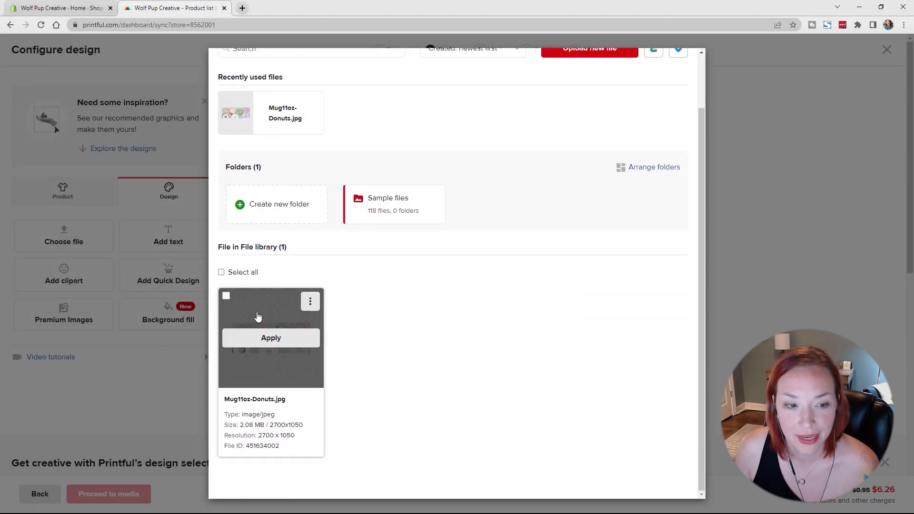
pyautogui.click(267, 342)
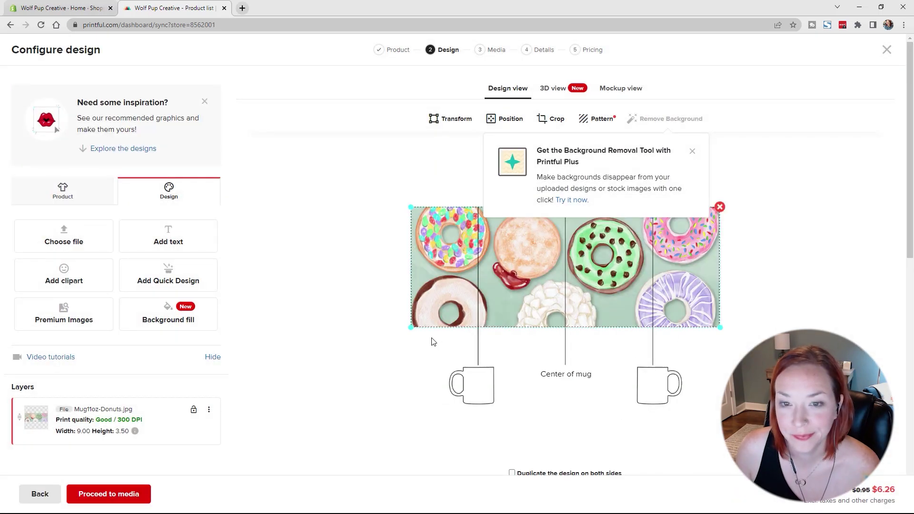
pyautogui.click(692, 151)
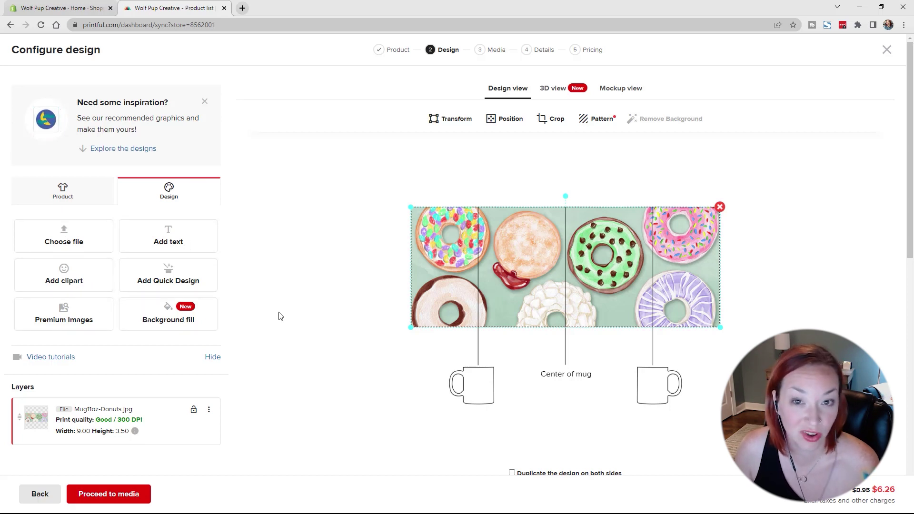
# Step: Examine the donut design's print quality and placement, and review how it looks in the mug mockups
pyautogui.scroll(-3, 218, 320)
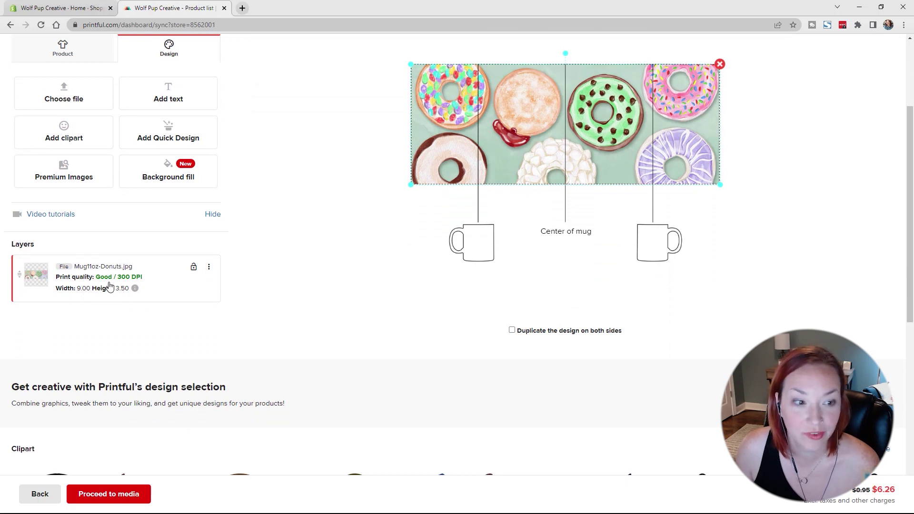
pyautogui.scroll(3, 129, 425)
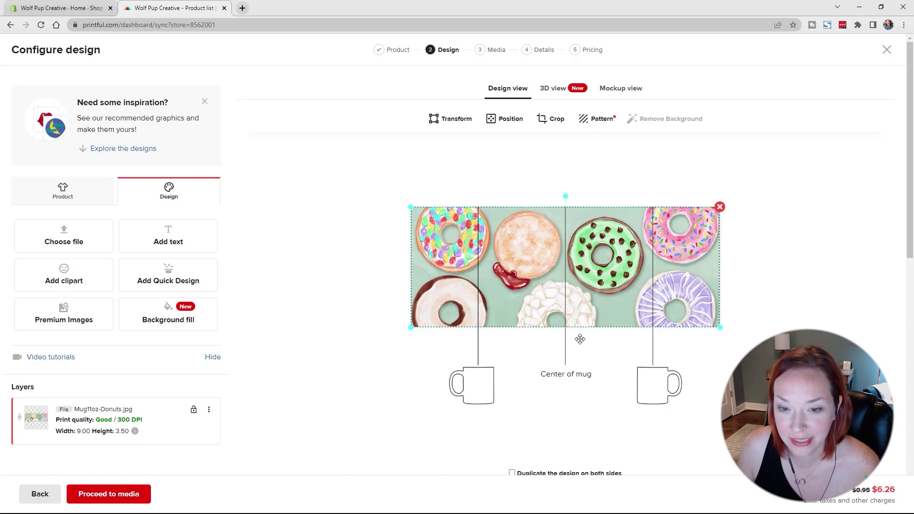
pyautogui.click(619, 90)
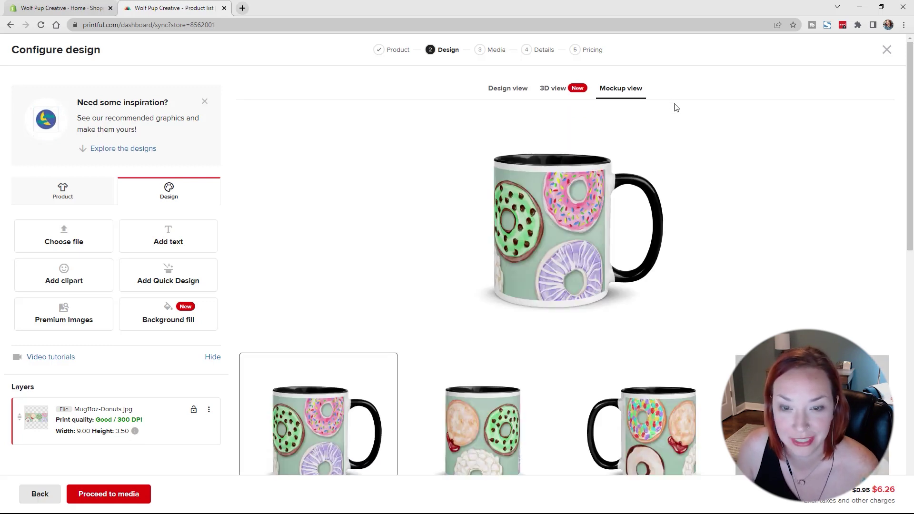
pyautogui.scroll(-3, 716, 162)
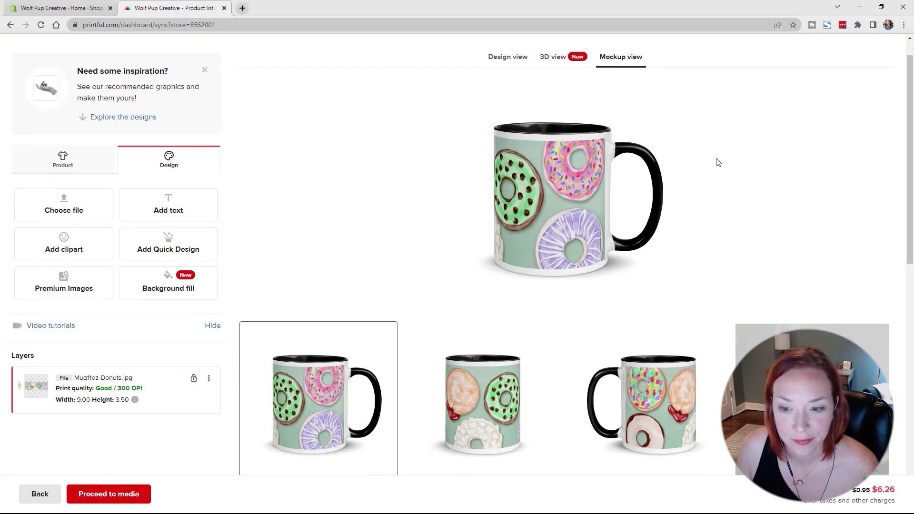
pyautogui.scroll(3, 720, 153)
pyautogui.scroll(-2, 723, 157)
pyautogui.scroll(-1, 718, 162)
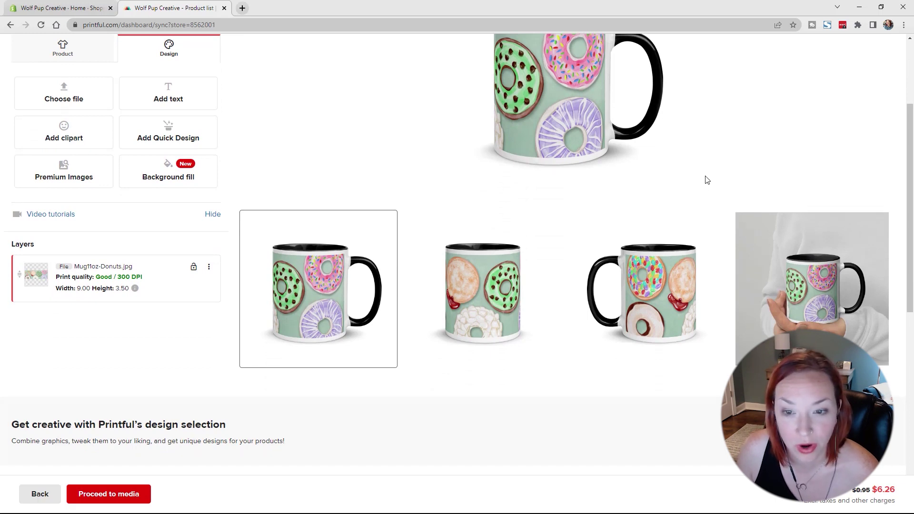
pyautogui.scroll(3, 707, 179)
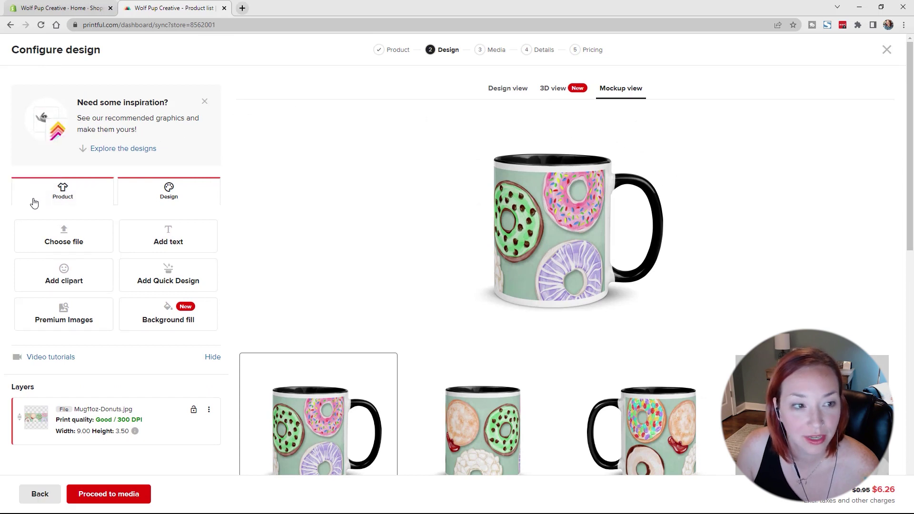
# Step: Change the mug's color selection to pink only and preview the design in the mockup view
pyautogui.click(63, 200)
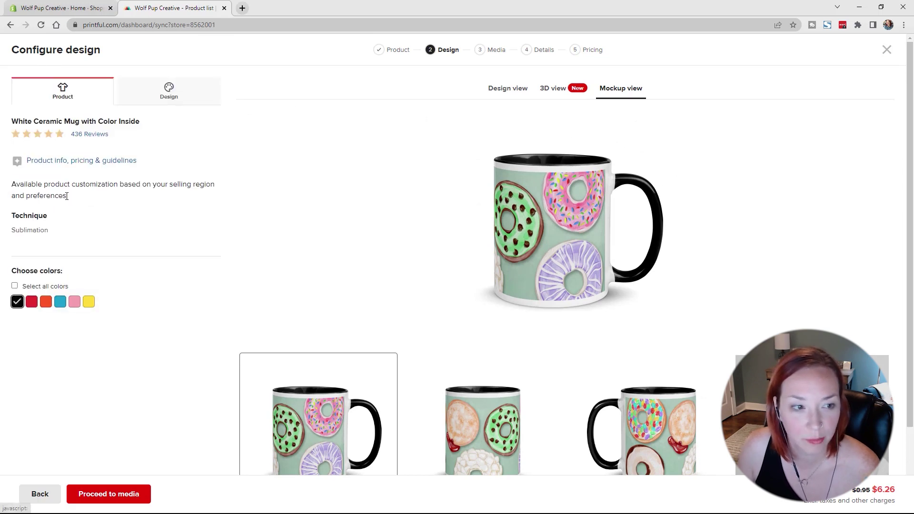
pyautogui.click(45, 305)
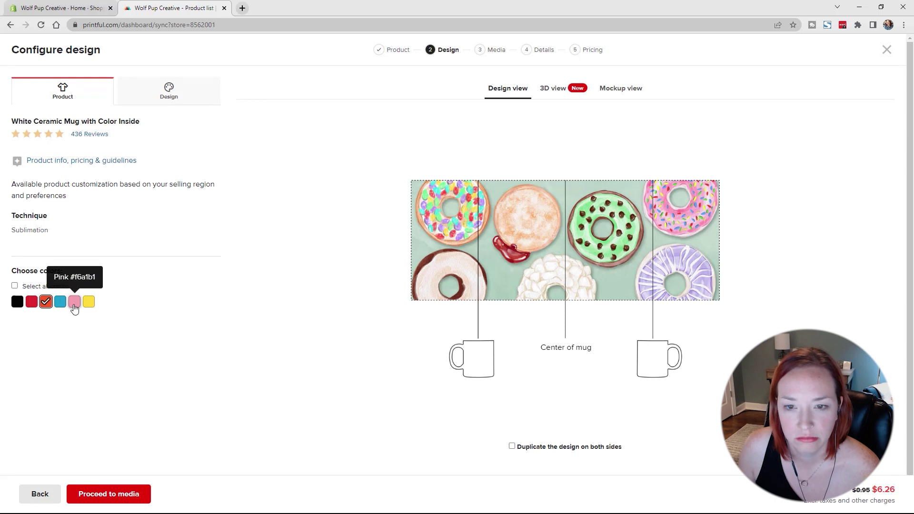
pyautogui.click(73, 302)
pyautogui.click(46, 303)
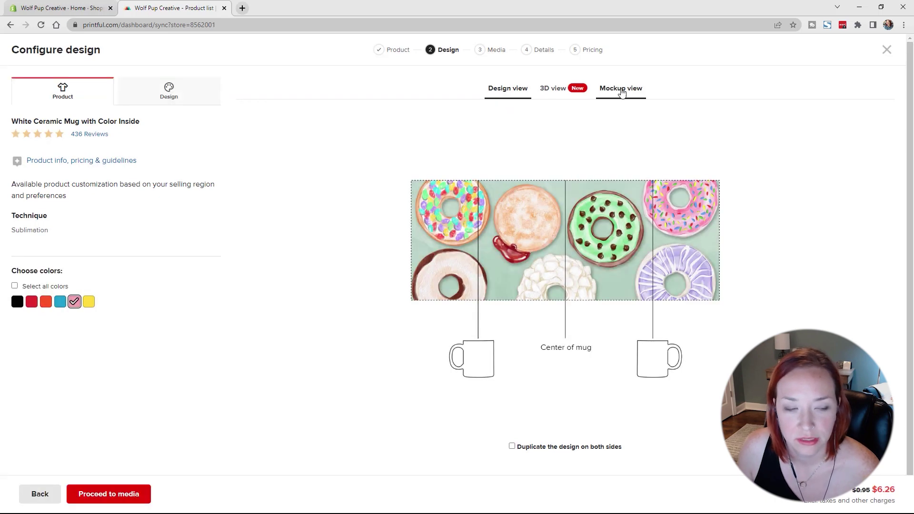
pyautogui.click(621, 88)
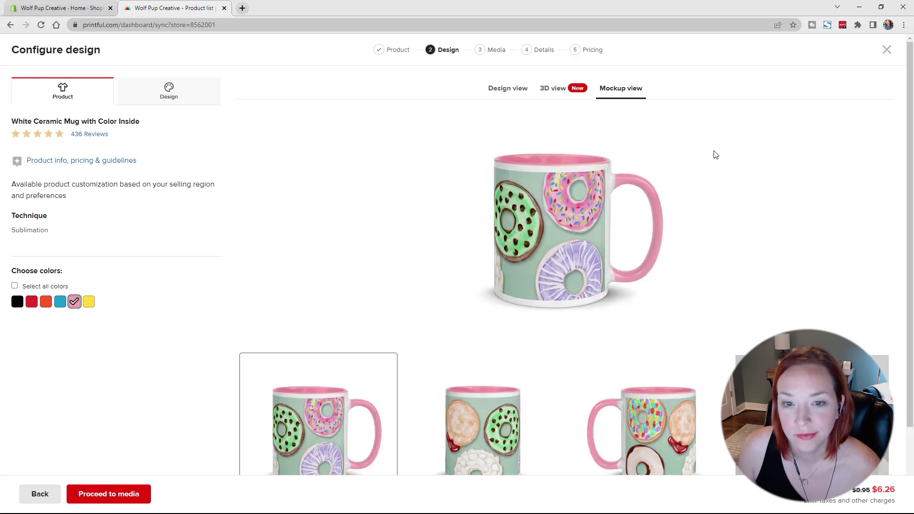
pyautogui.scroll(-2, 709, 153)
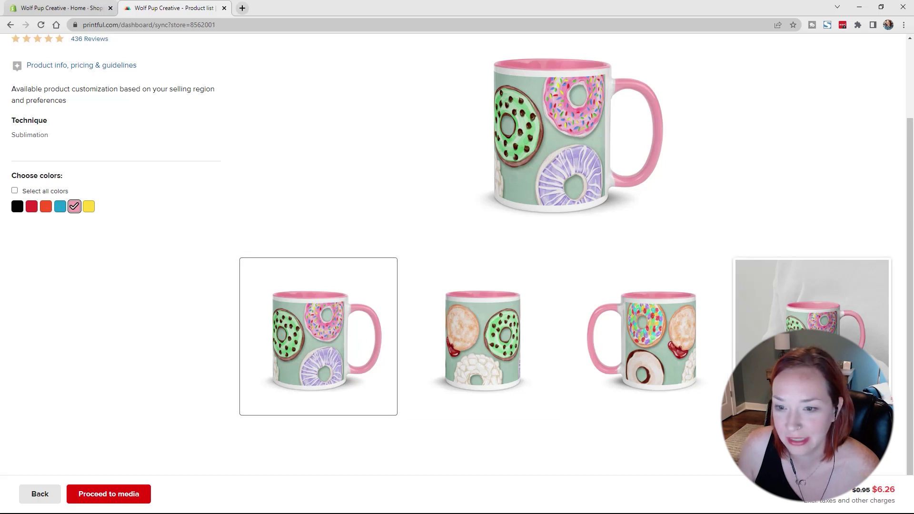
# Step: Proceed to the media stage and try the Valentine's Day and Spring/summer vibes mockup styles
pyautogui.click(119, 495)
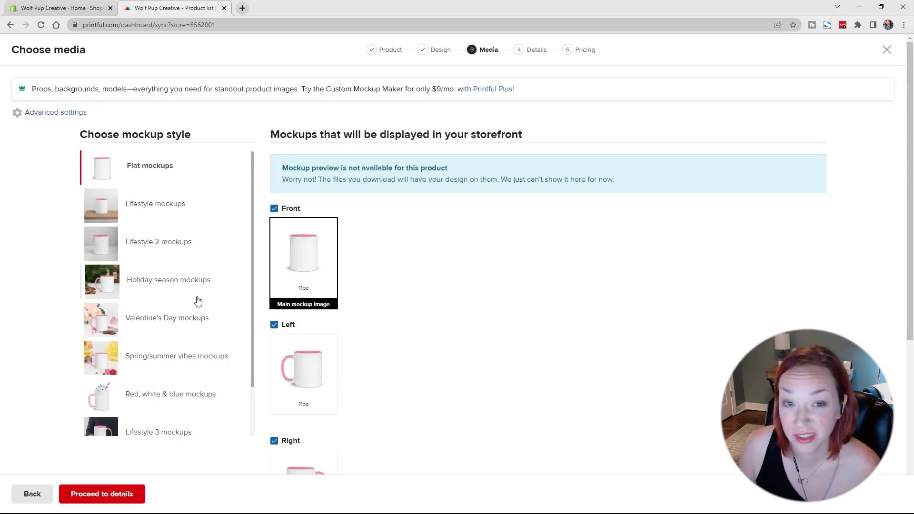
pyautogui.click(179, 323)
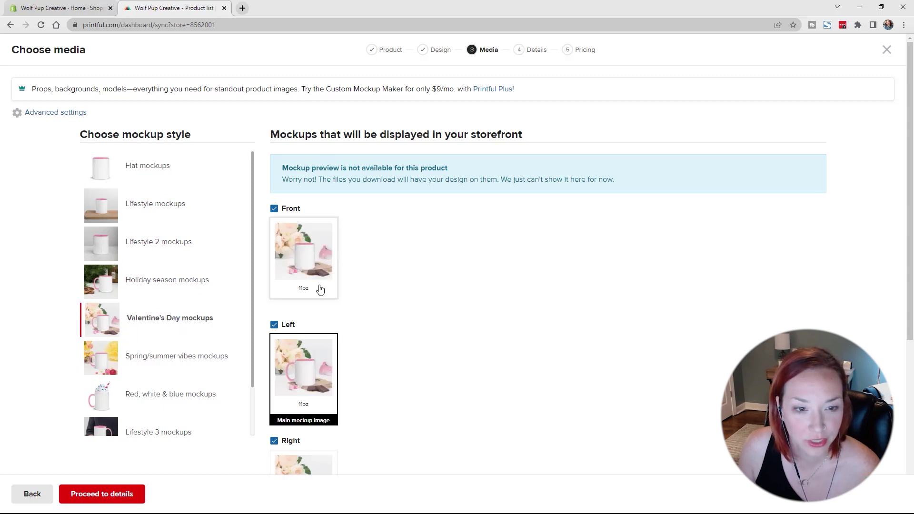
pyautogui.scroll(-1, 171, 288)
pyautogui.scroll(-1, 170, 285)
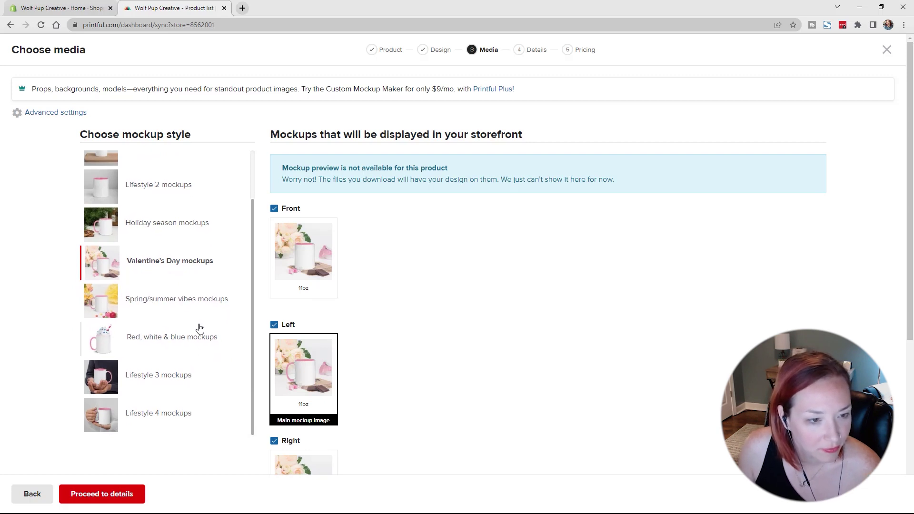
pyautogui.click(166, 312)
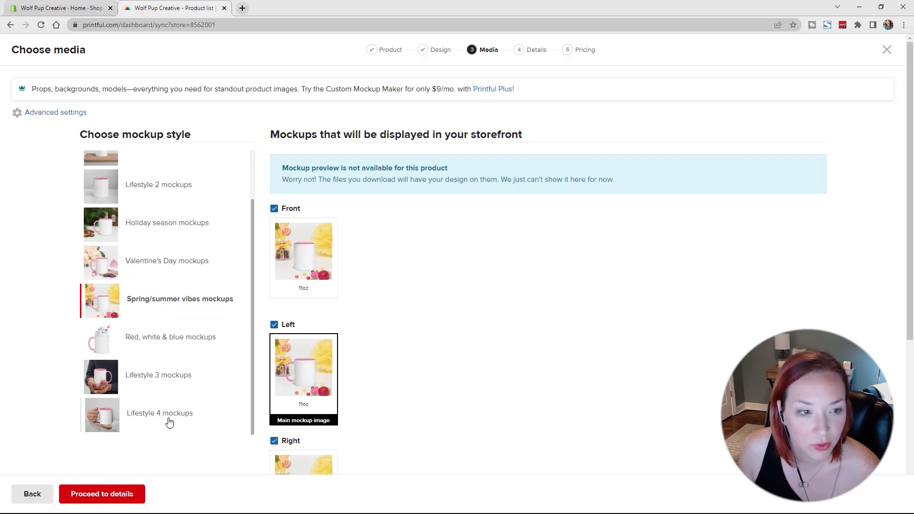
pyautogui.scroll(1, 169, 422)
pyautogui.scroll(1, 169, 422)
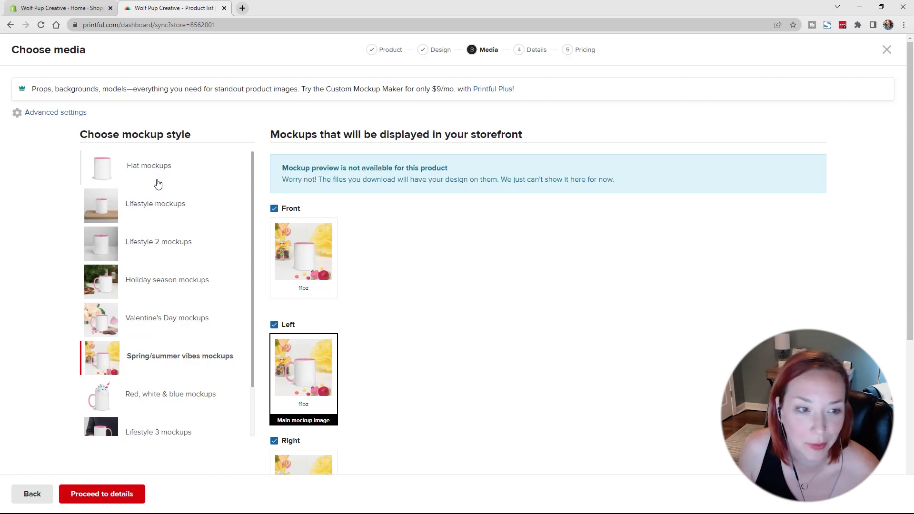
# Step: Choose the Lifestyle 4 mockups for the storefront, look over the format and video options, and continue to the product details
pyautogui.scroll(-2, 169, 190)
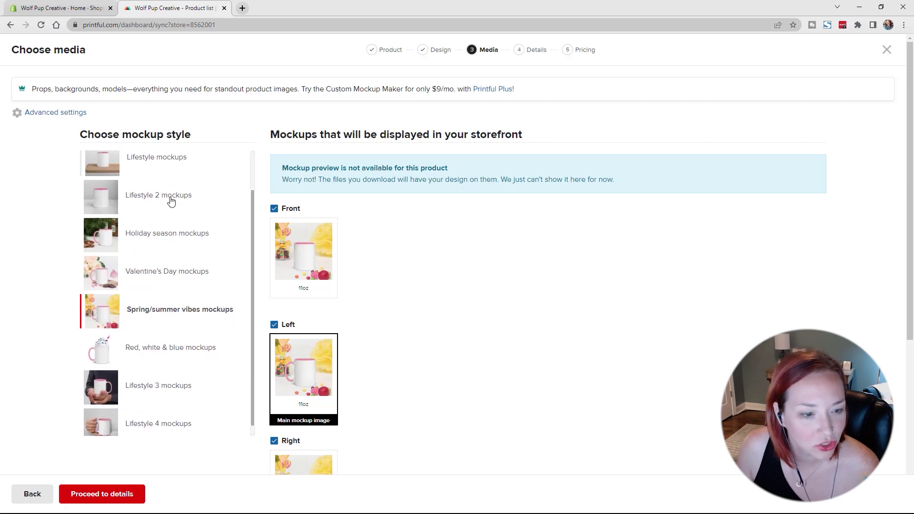
pyautogui.click(158, 423)
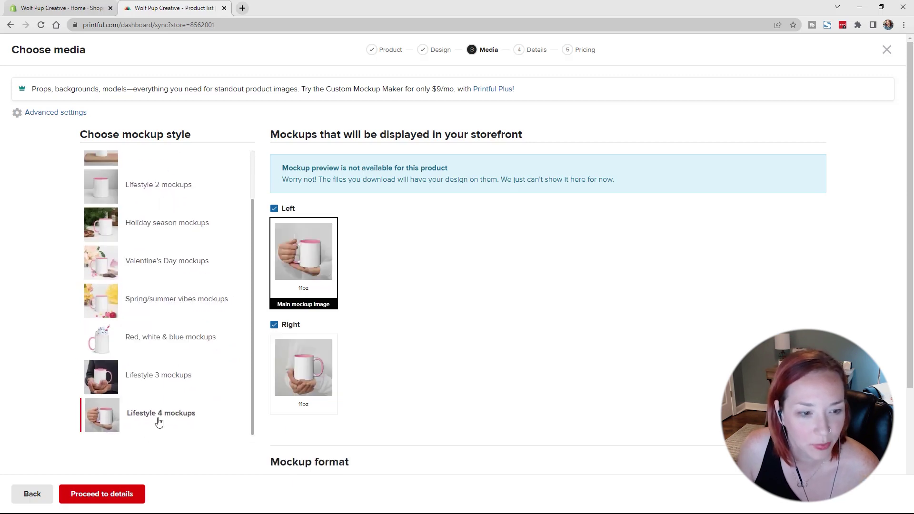
pyautogui.scroll(-3, 456, 309)
pyautogui.scroll(2, 458, 310)
pyautogui.scroll(1, 458, 309)
pyautogui.scroll(-3, 456, 305)
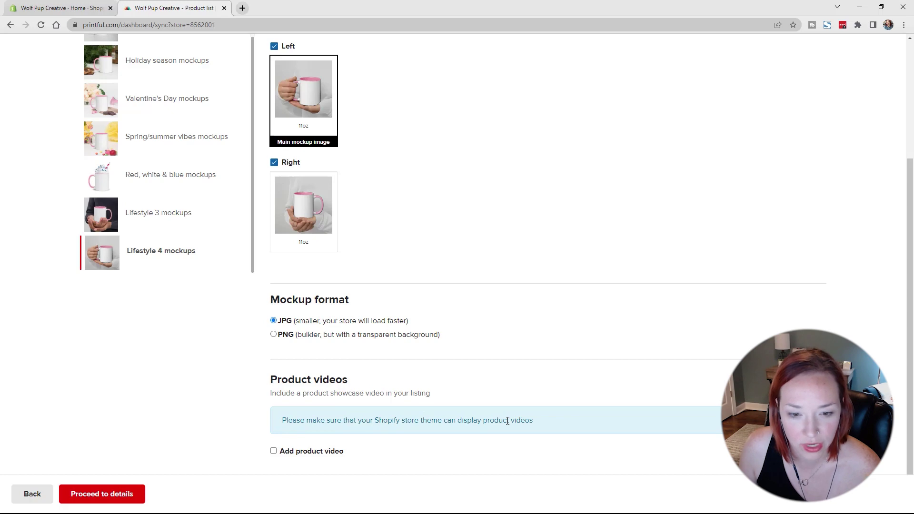
pyautogui.scroll(3, 507, 421)
pyautogui.click(114, 498)
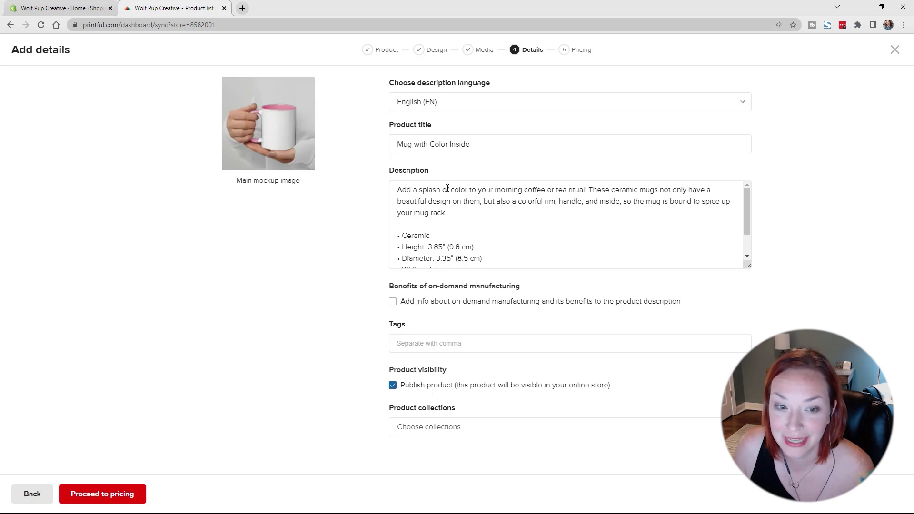
# Step: Replace the product title with "Yummy Donuts Mug" and look over the description
pyautogui.tripleClick(486, 146)
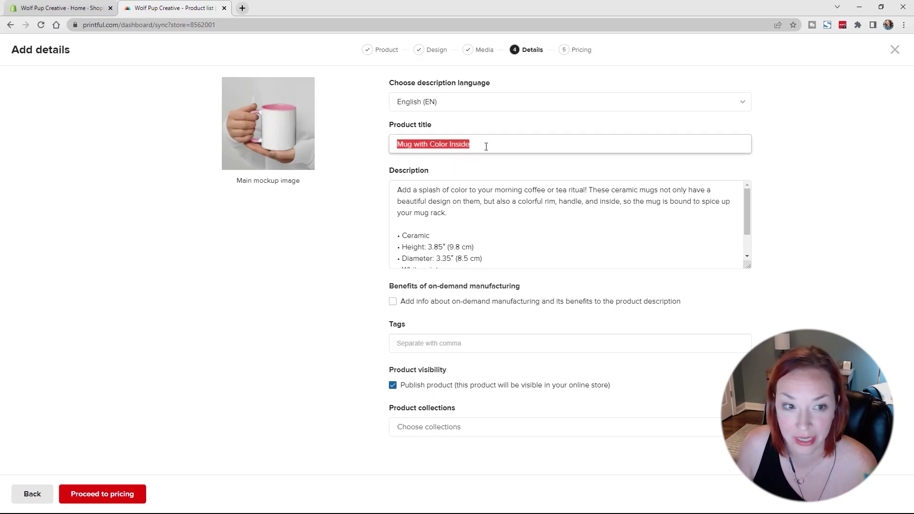
pyautogui.write('Yummy Donuts Mug')
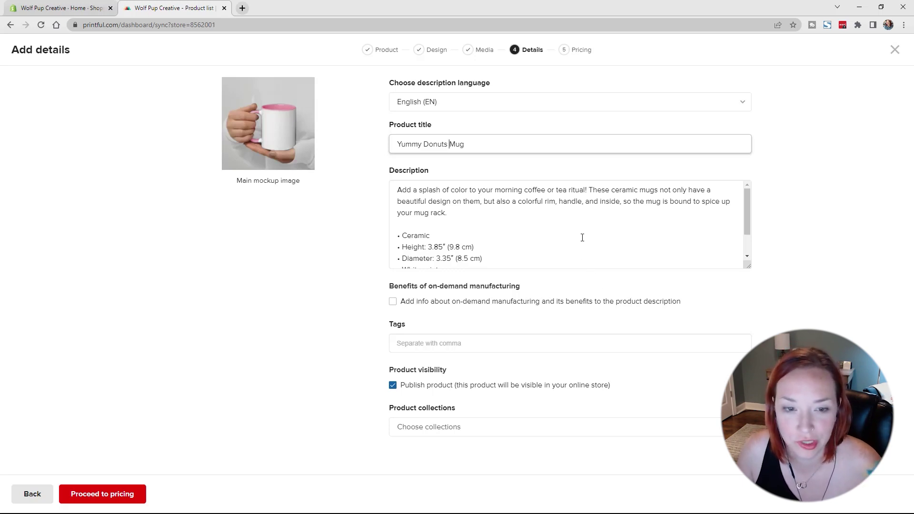
pyautogui.scroll(-1, 535, 208)
pyautogui.scroll(1, 508, 236)
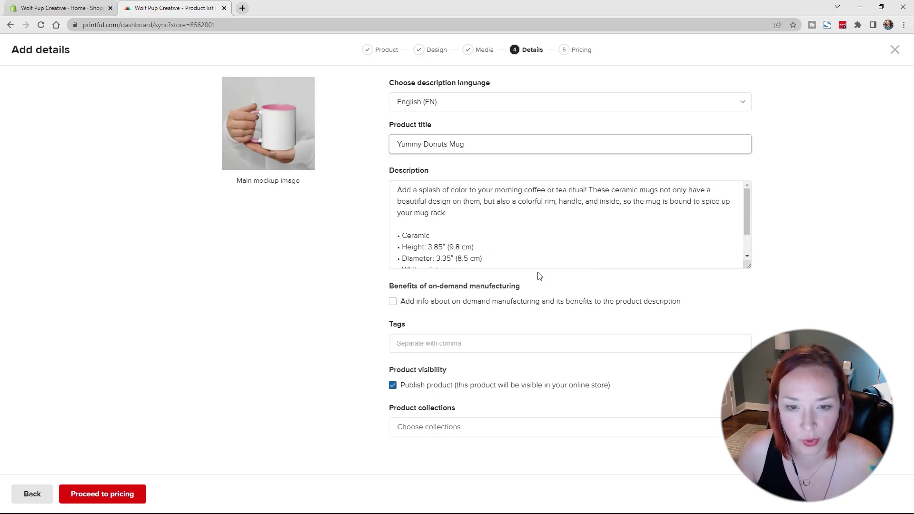
# Step: Turn off publishing the product to the online store and check the available product collections without choosing one
pyautogui.click(392, 385)
pyautogui.click(471, 428)
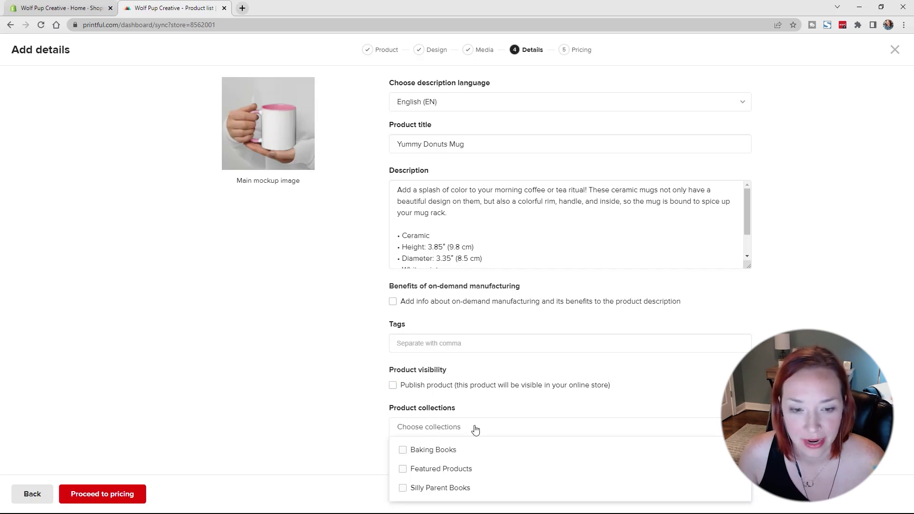
pyautogui.click(585, 404)
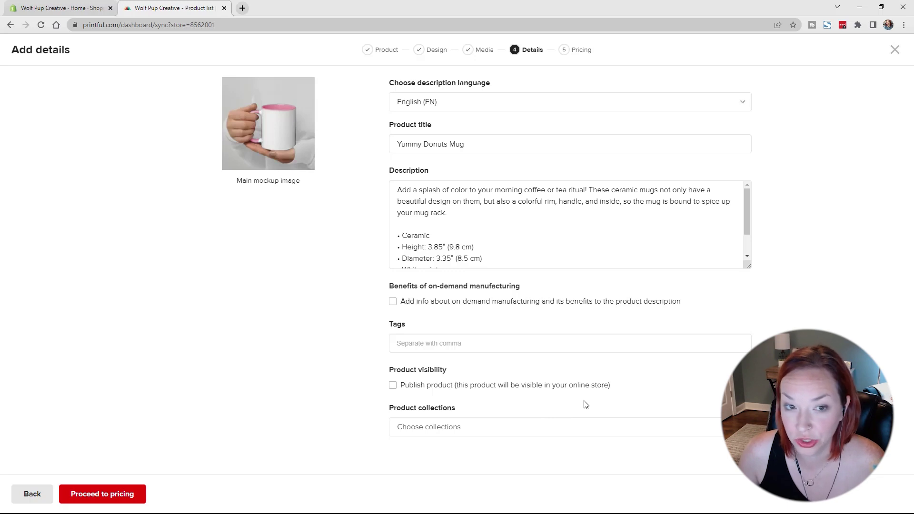
# Step: Set the 11oz mug's retail price to $12 on the pricing stage and submit the product to the store
pyautogui.click(116, 496)
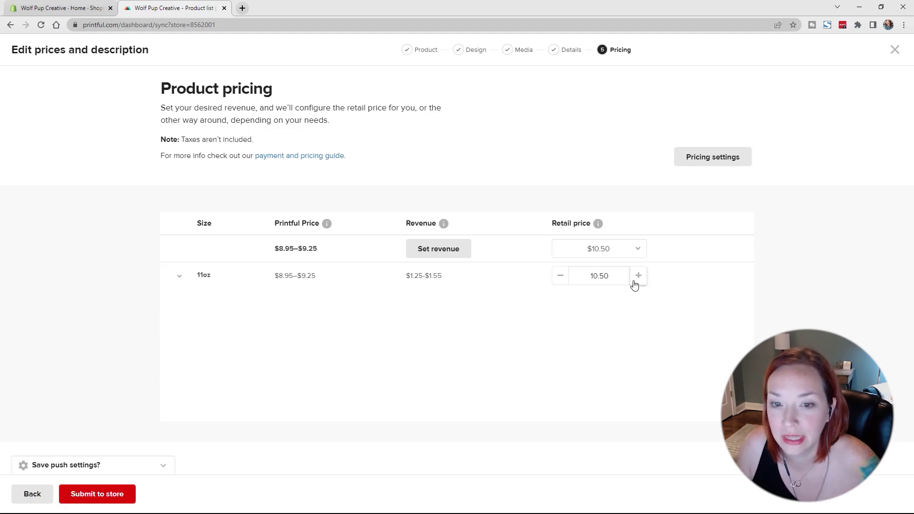
pyautogui.click(638, 275)
pyautogui.doubleClick(620, 275)
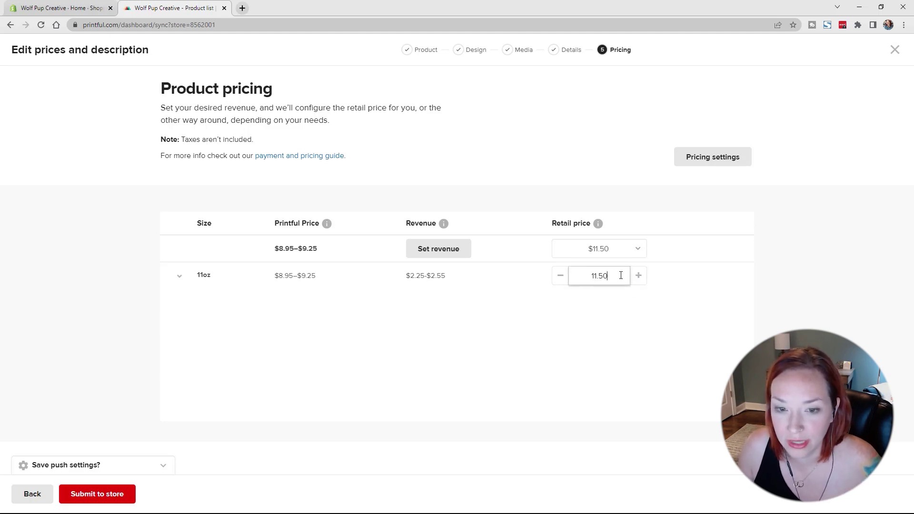
pyautogui.write('12')
pyautogui.click(725, 289)
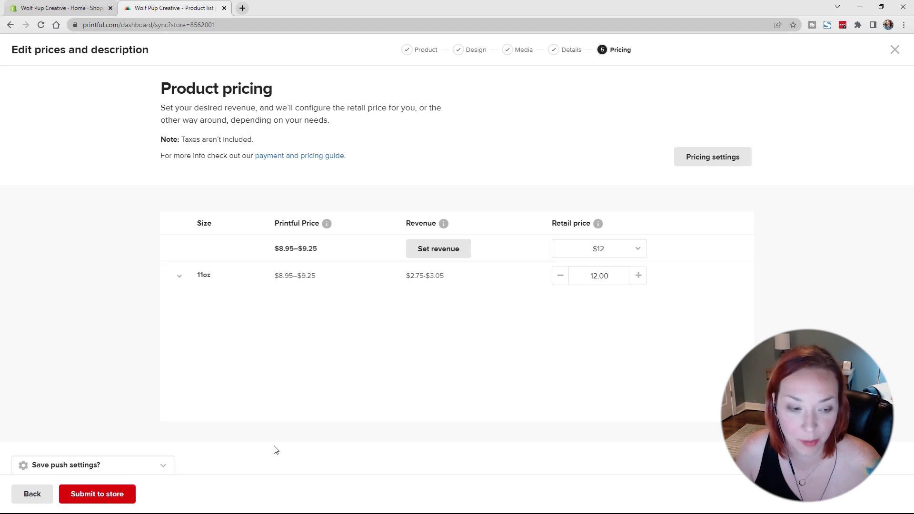
pyautogui.click(112, 493)
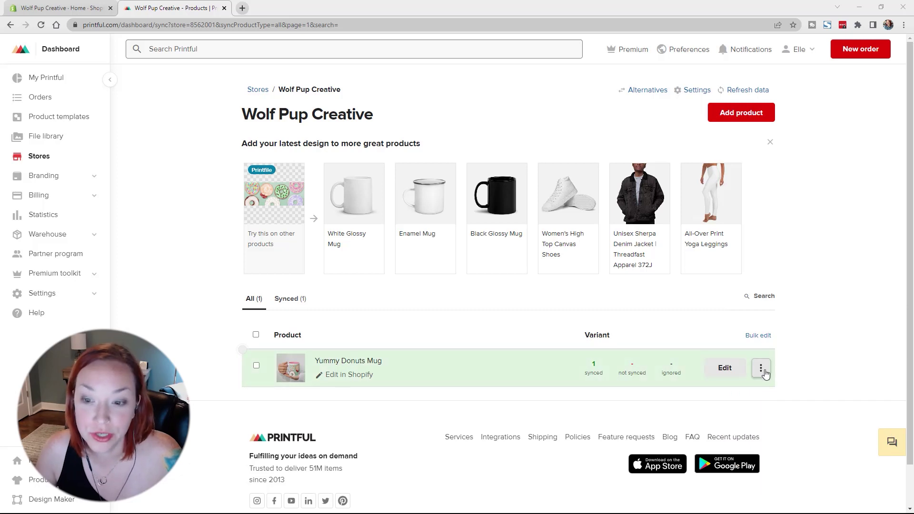
# Step: Duplicate the Yummy Donuts Mug, then upload the Mug11oz-Cookies image and apply it to the copy's design
pyautogui.click(763, 372)
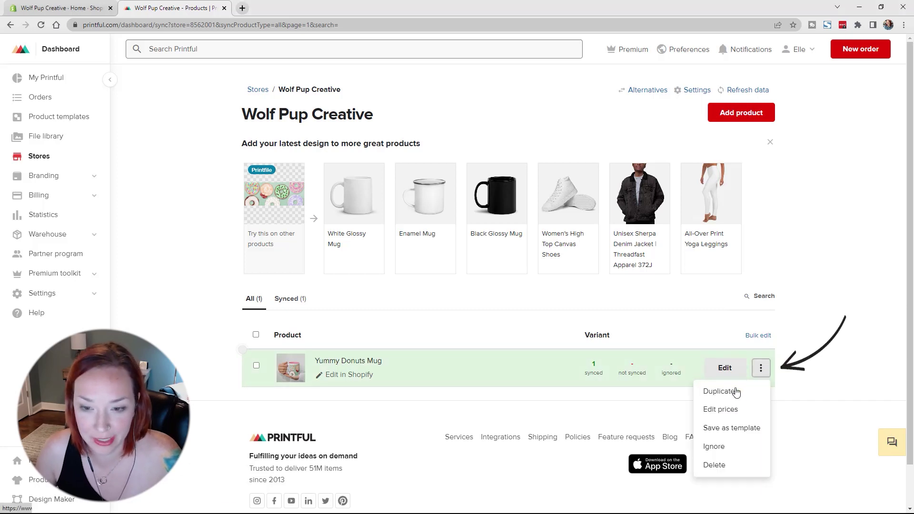
pyautogui.click(719, 391)
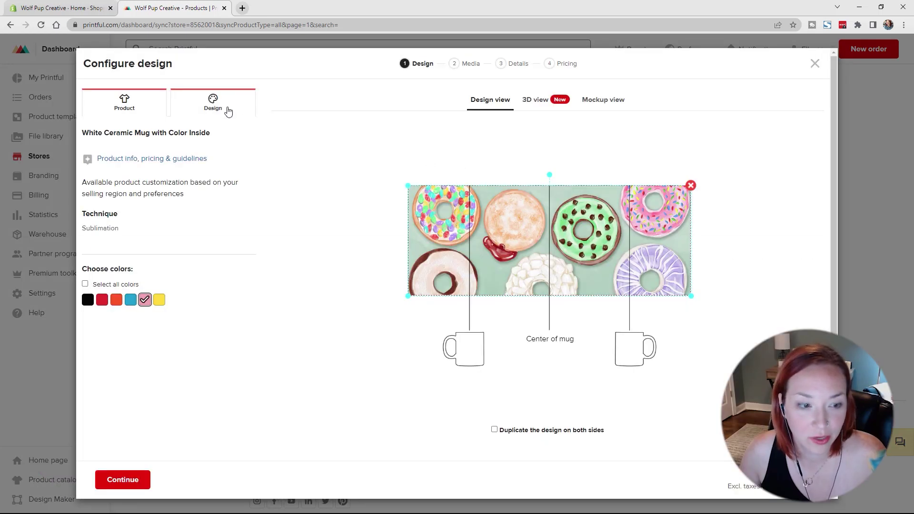
pyautogui.click(227, 110)
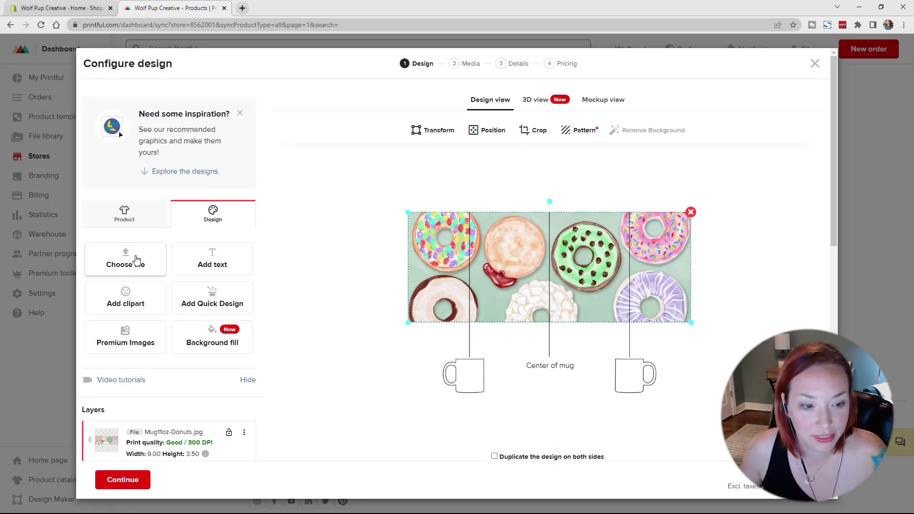
pyautogui.click(144, 264)
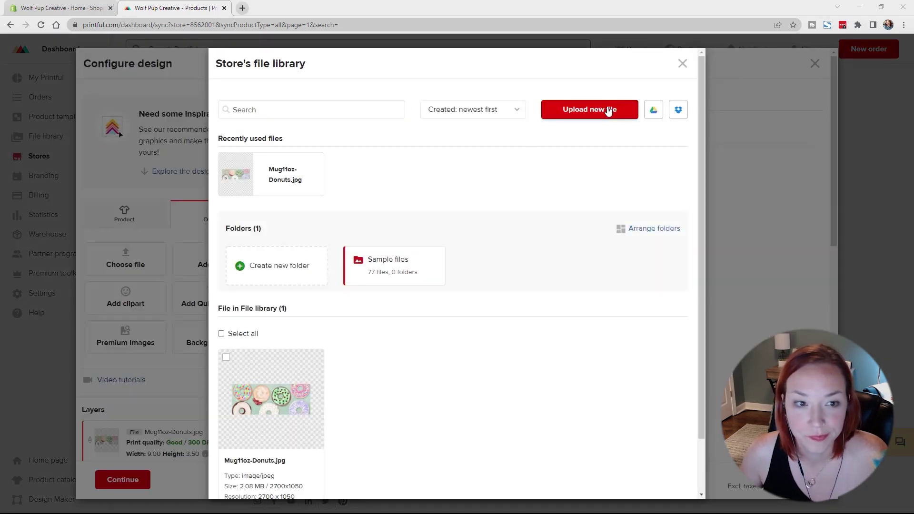
pyautogui.click(608, 110)
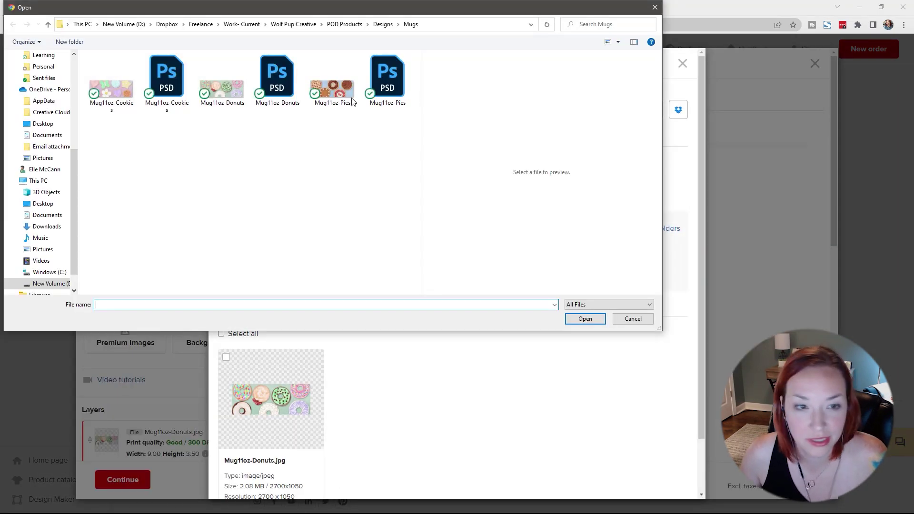
pyautogui.click(112, 88)
pyautogui.click(575, 318)
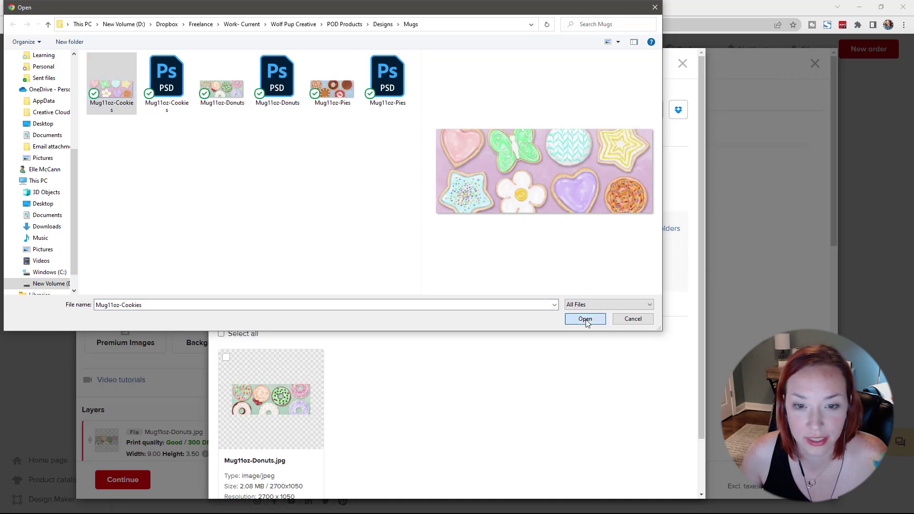
pyautogui.click(271, 337)
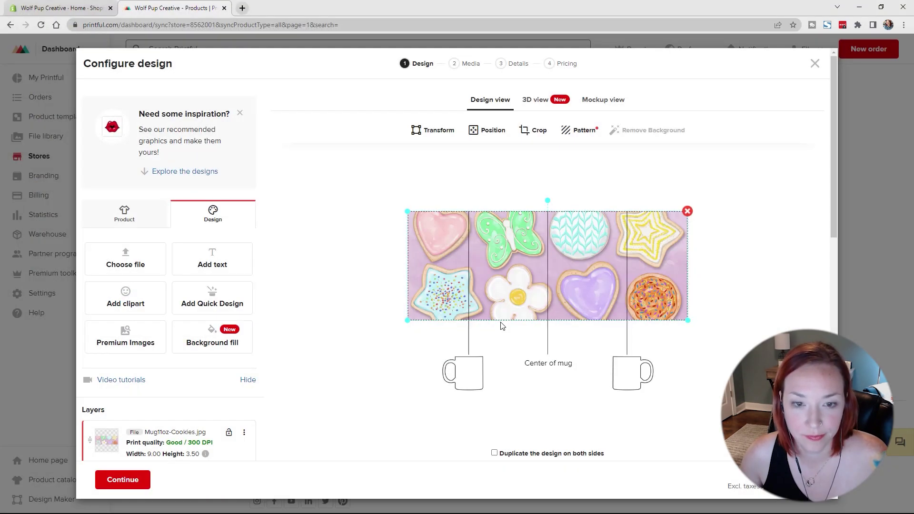
# Step: Delete the Mug11oz-Donuts.jpg layer from the duplicated mug's design
pyautogui.scroll(-4, 328, 276)
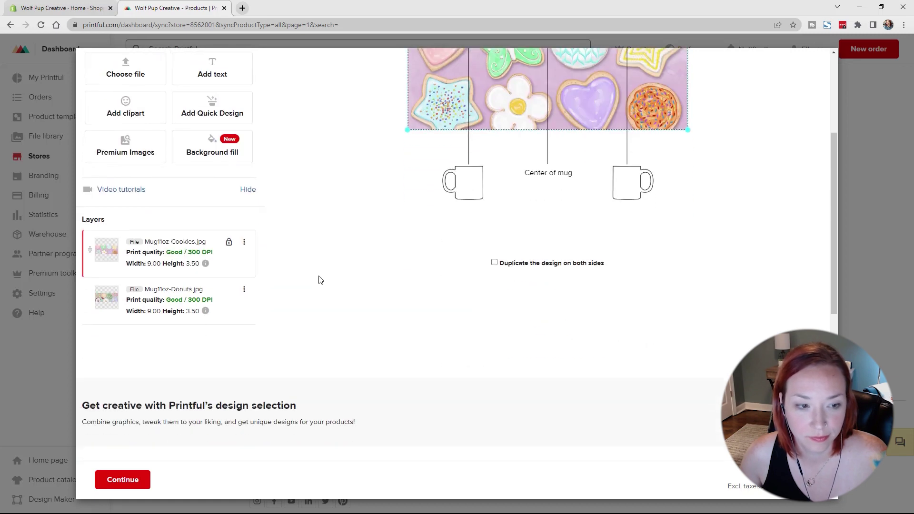
pyautogui.click(251, 297)
pyautogui.click(244, 289)
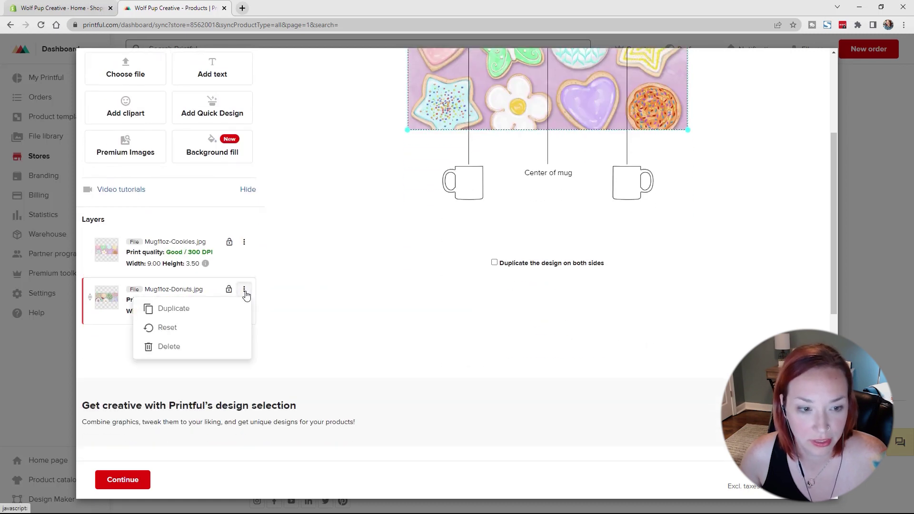
pyautogui.click(205, 351)
pyautogui.scroll(4, 400, 322)
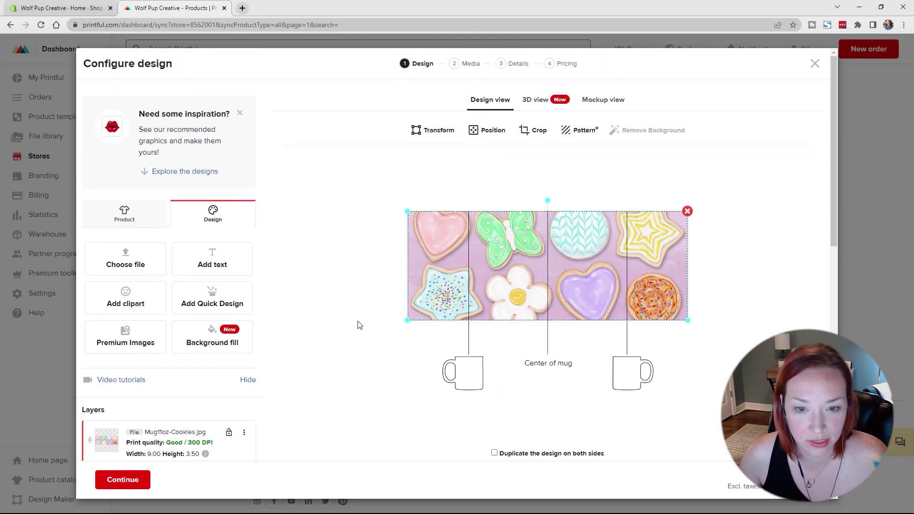
# Step: Choose yellow instead of pink as the cookie mug's color and look over its mockup views
pyautogui.click(139, 215)
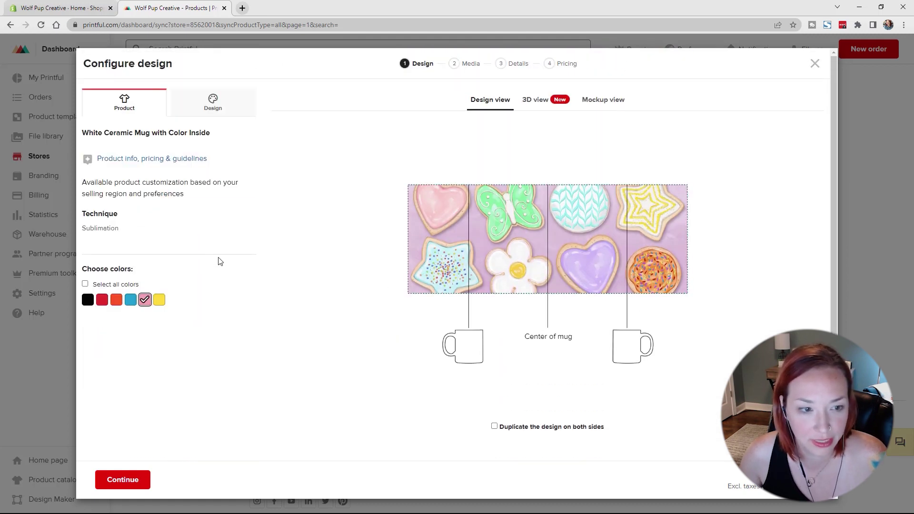
pyautogui.click(159, 300)
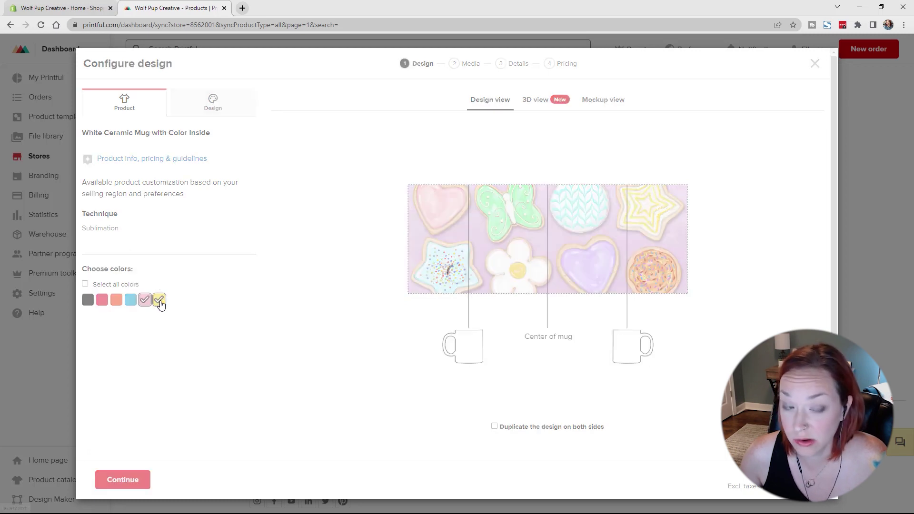
pyautogui.click(143, 301)
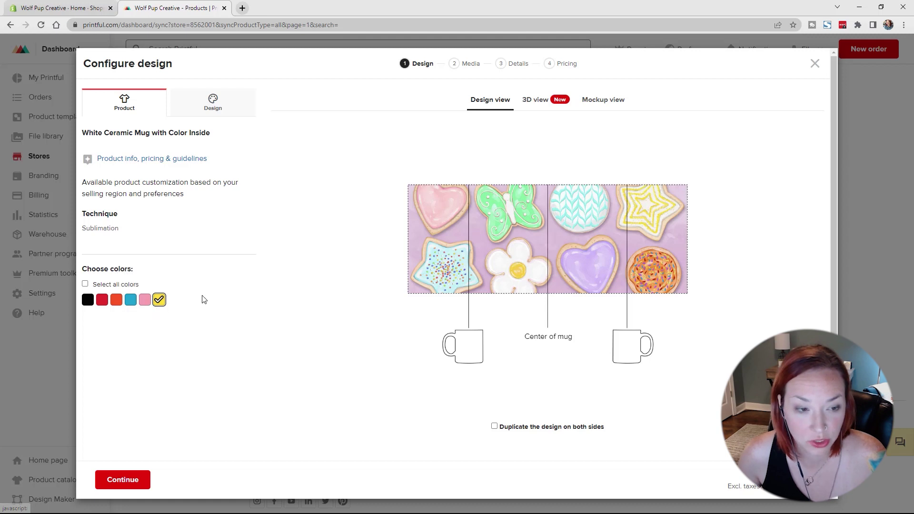
pyautogui.click(617, 104)
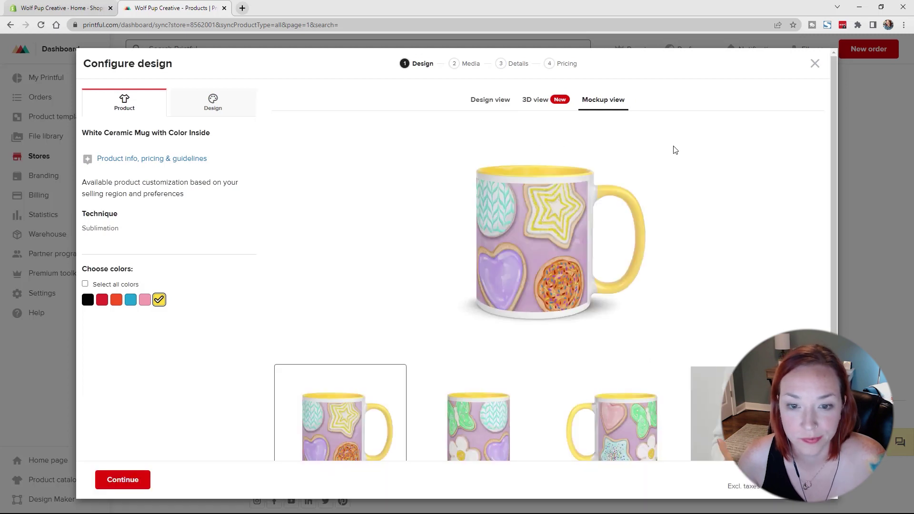
pyautogui.scroll(-2, 676, 148)
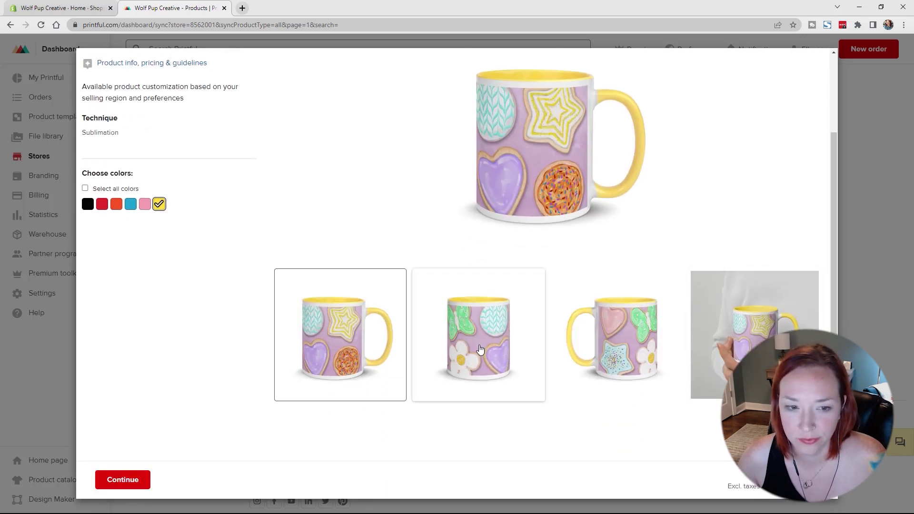
pyautogui.scroll(1, 741, 214)
pyautogui.scroll(2, 740, 214)
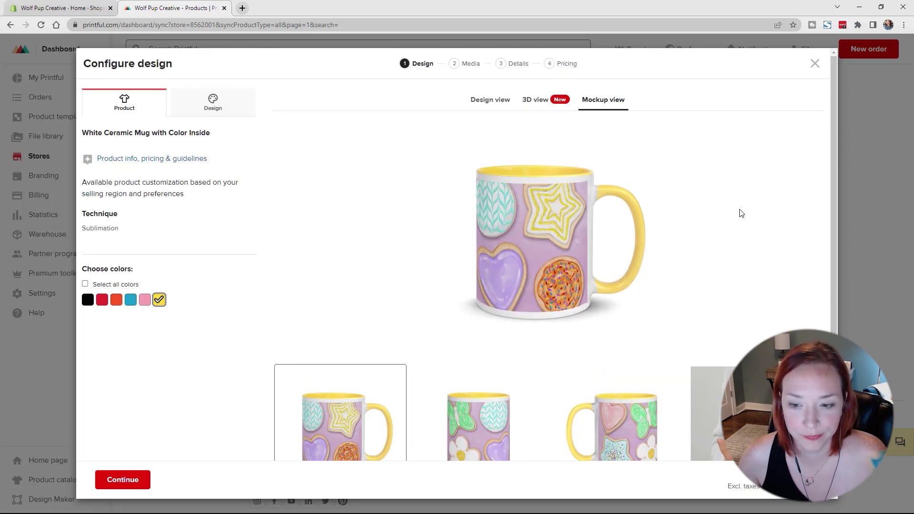
# Step: Continue to the media stage, choose the Lifestyle 4 mockups for the storefront and proceed to the product details
pyautogui.click(112, 481)
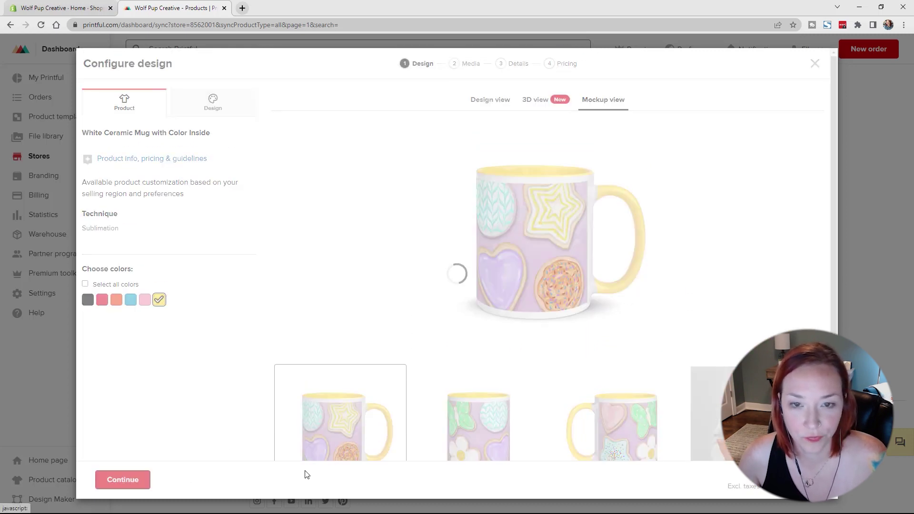
pyautogui.scroll(-2, 164, 420)
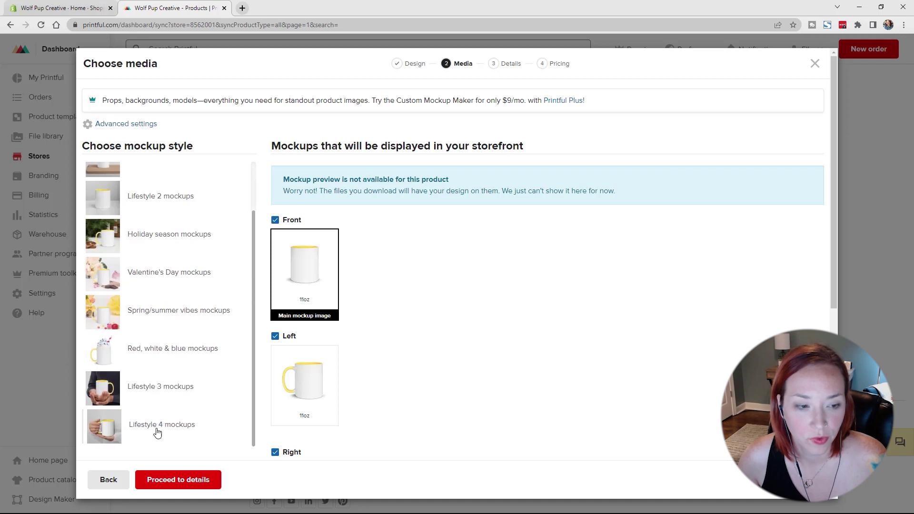
pyautogui.click(157, 428)
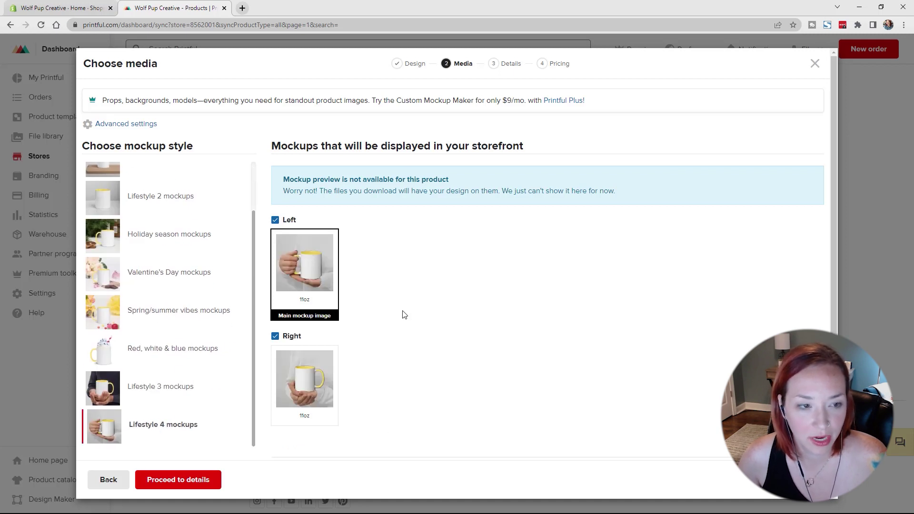
pyautogui.scroll(-5, 404, 314)
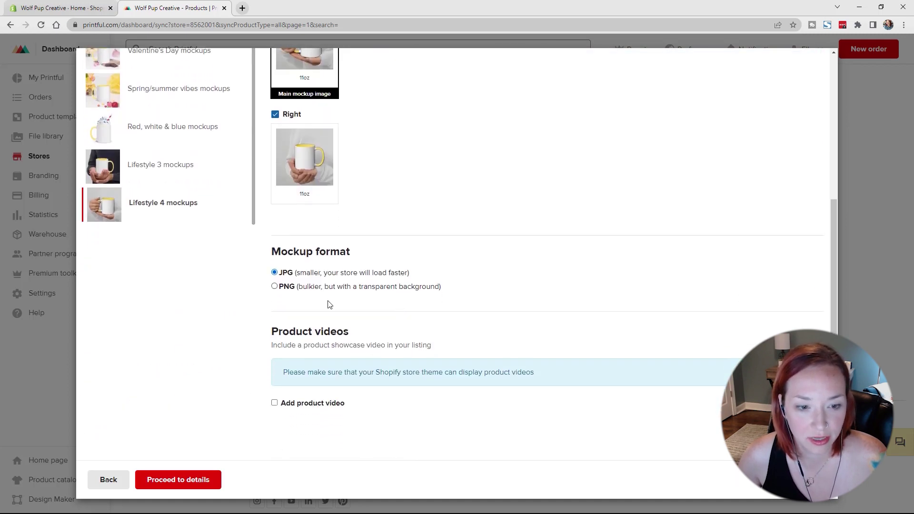
pyautogui.click(199, 479)
# Step: Title the product "Sweet Sugar Cookies Mug", turn off publishing it to the online store and proceed to pricing
pyautogui.click(481, 396)
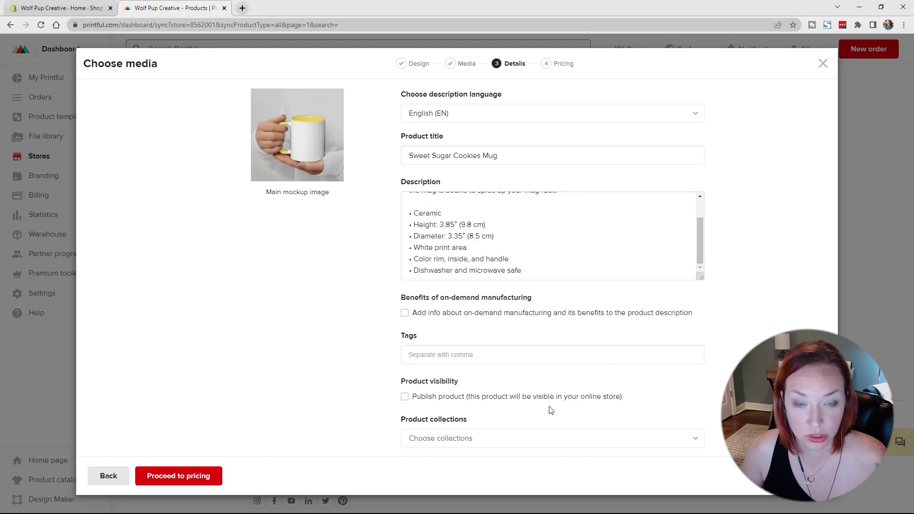
pyautogui.click(199, 478)
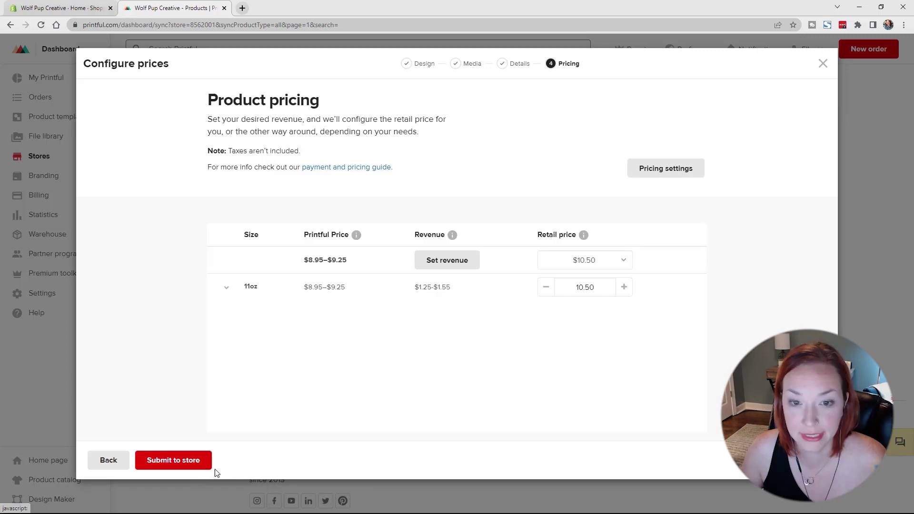
# Step: Set the cookie mug's retail price to $12 and submit it to the store
pyautogui.doubleClick(589, 287)
pyautogui.write('12')
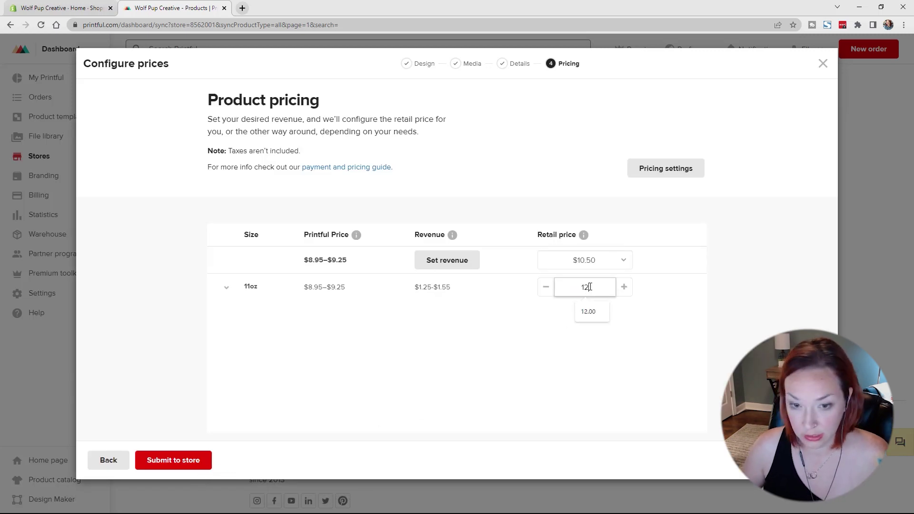
pyautogui.press('Tab')
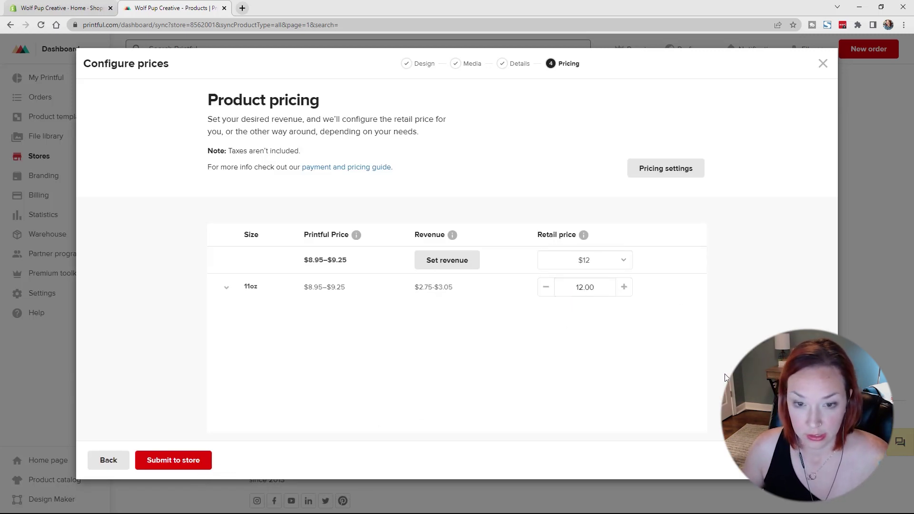
pyautogui.click(202, 460)
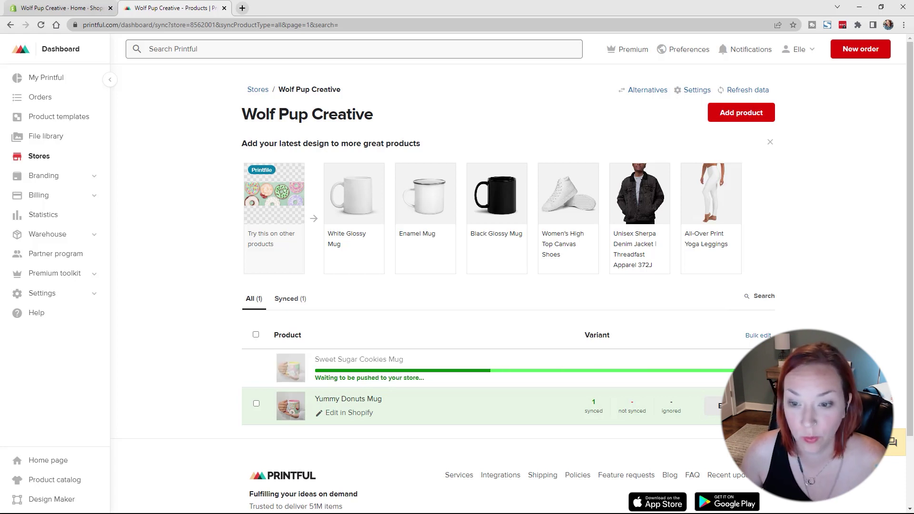
# Step: Duplicate the Yummy Donuts Mug again, then upload the Mug11oz-Pies image and apply it to the new copy's design
pyautogui.click(728, 406)
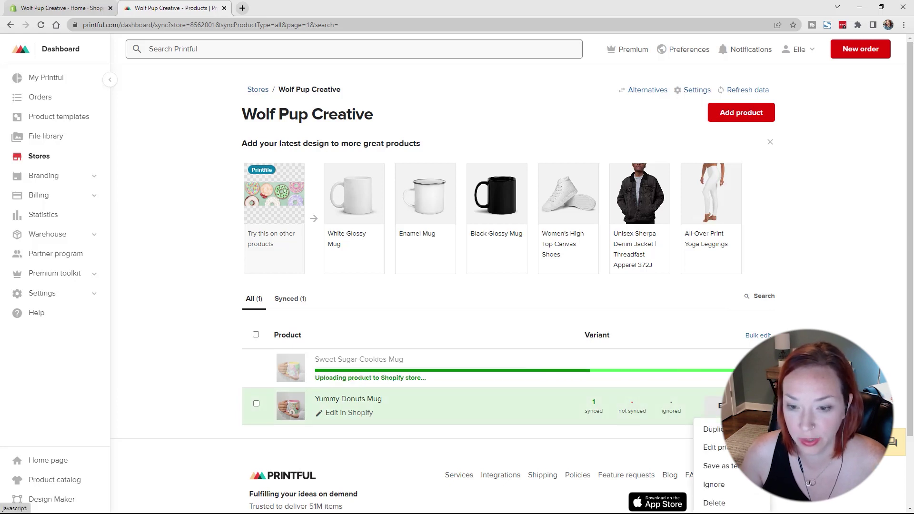
pyautogui.click(709, 445)
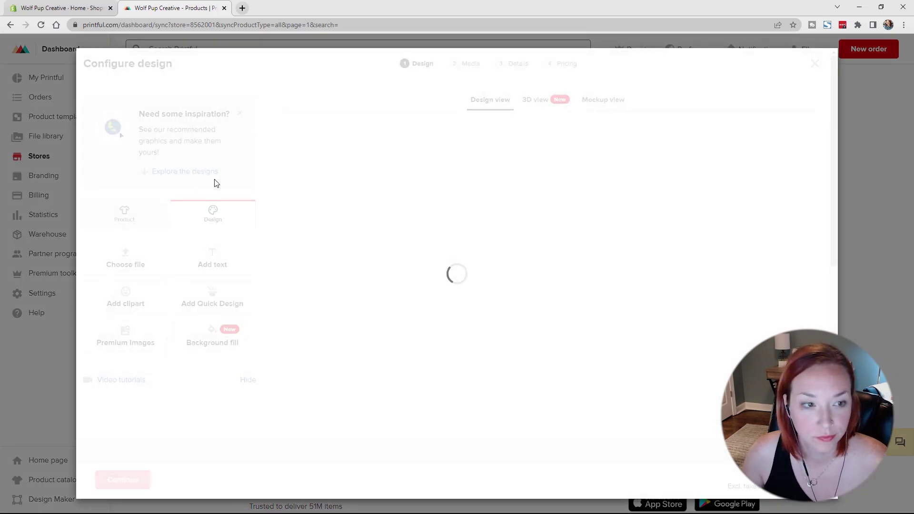
pyautogui.click(204, 108)
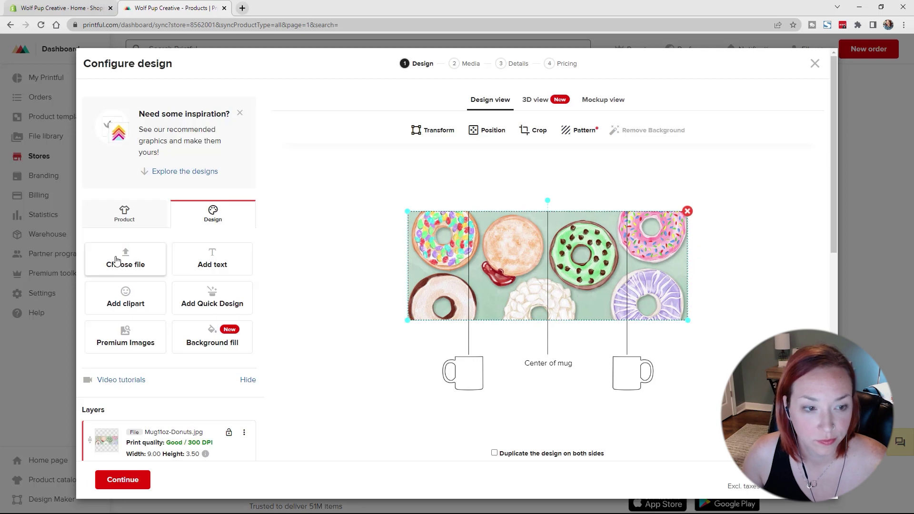
pyautogui.click(126, 261)
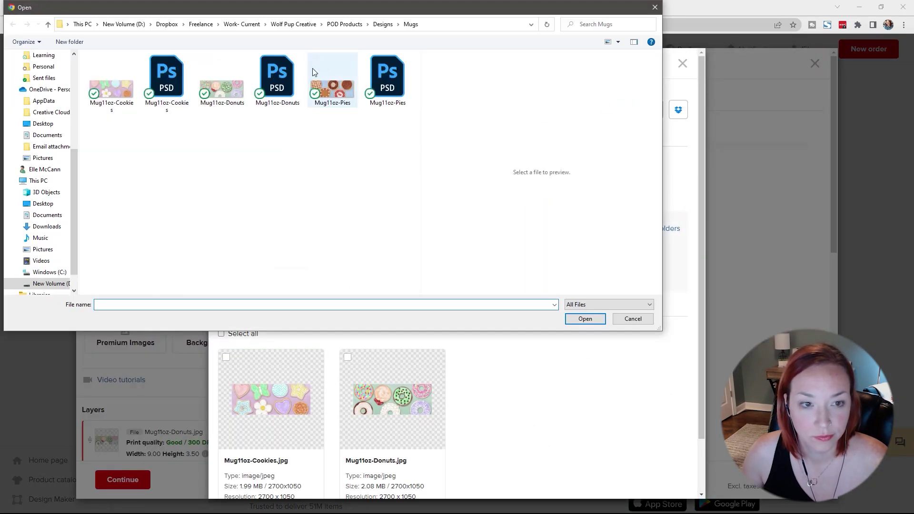
pyautogui.click(332, 80)
pyautogui.click(586, 317)
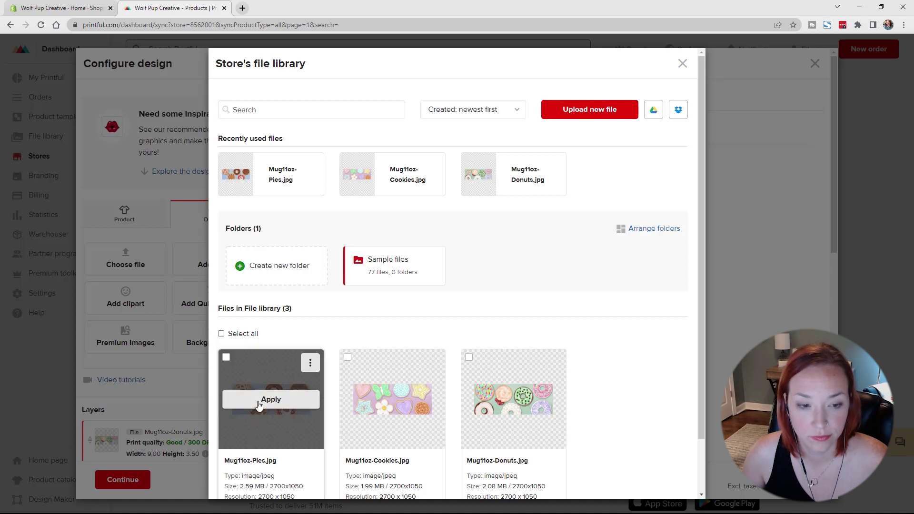
pyautogui.click(272, 397)
# Step: Remove the Mug11oz-Donuts.jpg layer from the pies mug and choose blue instead of pink as its color
pyautogui.scroll(-3, 274, 391)
pyautogui.click(243, 342)
pyautogui.click(217, 398)
pyautogui.click(124, 214)
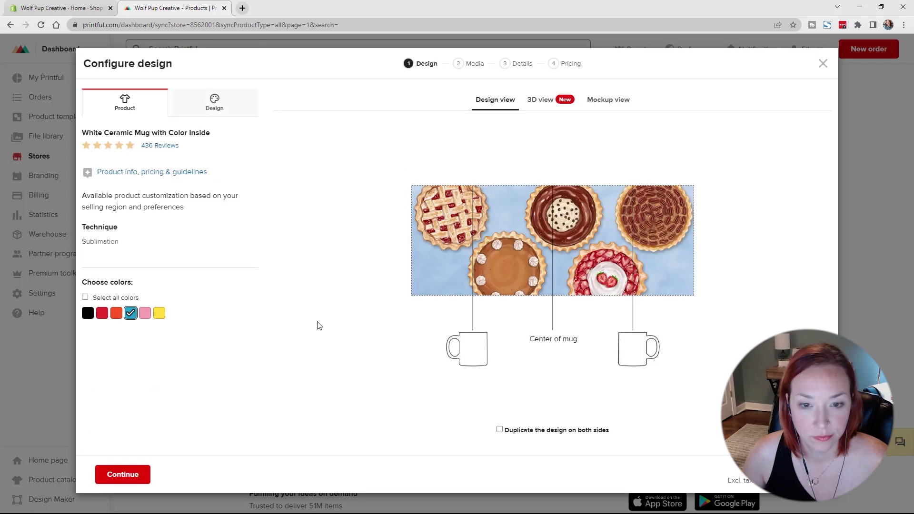
# Step: Preview the pies mug in the mockup view and continue to the media stage
pyautogui.click(614, 99)
pyautogui.scroll(-1, 712, 139)
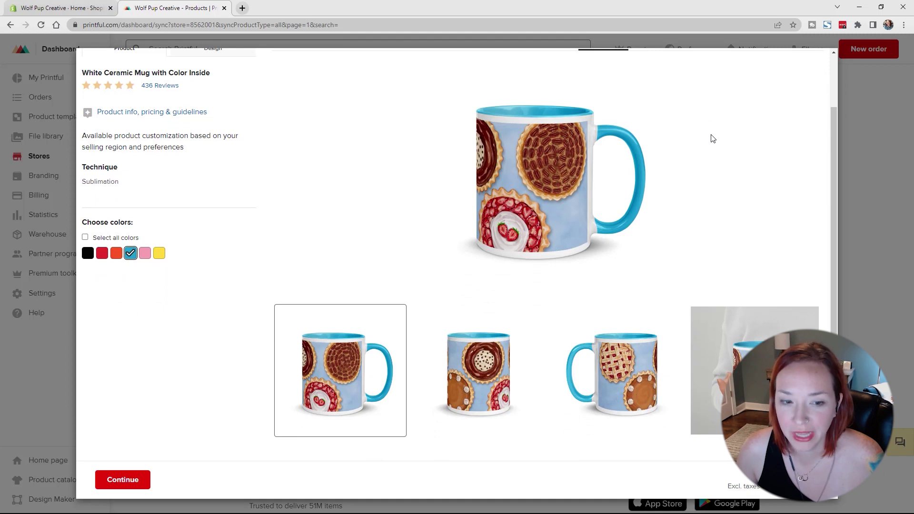
pyautogui.scroll(1, 712, 138)
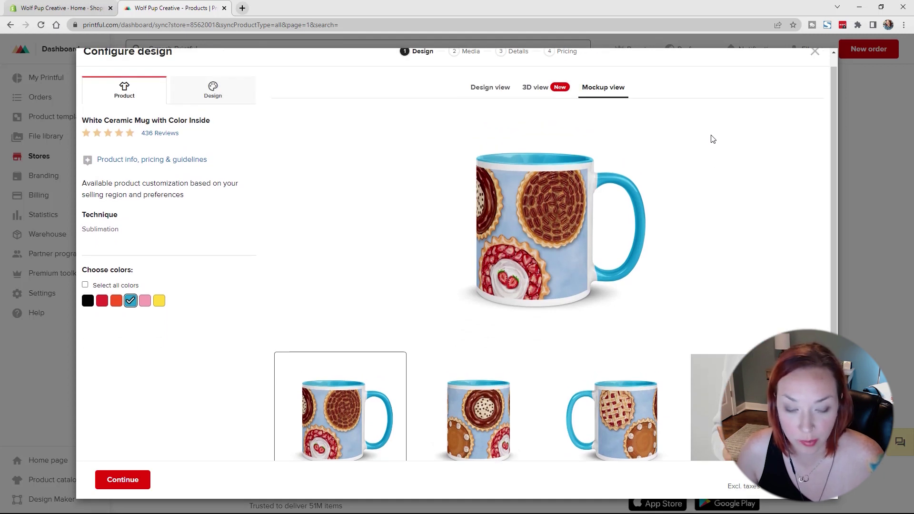
pyautogui.click(123, 479)
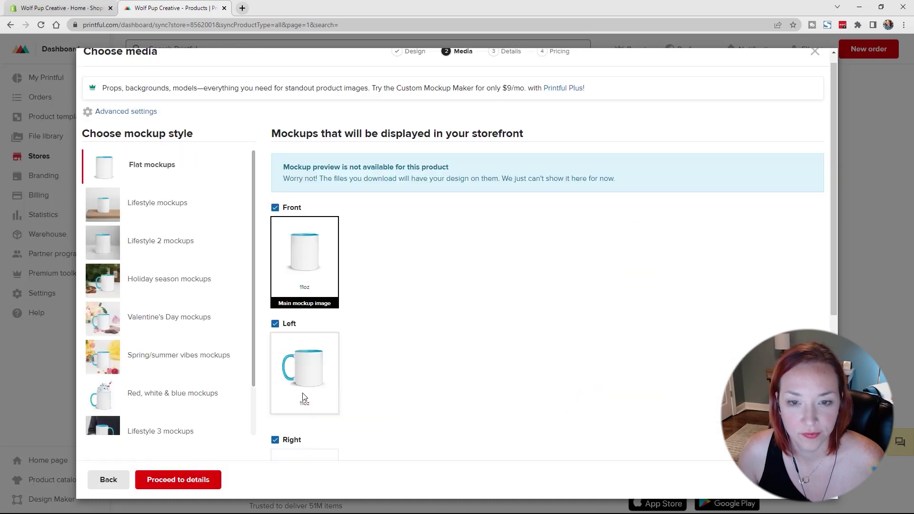
# Step: Choose the Lifestyle 4 mockups for the pies mug and proceed to its details
pyautogui.scroll(-2, 142, 333)
pyautogui.click(180, 417)
pyautogui.scroll(-4, 458, 339)
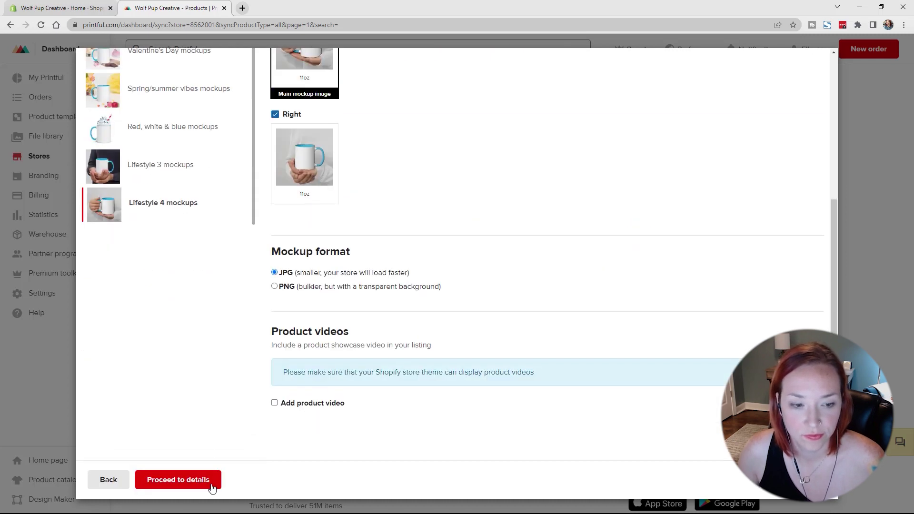
pyautogui.click(193, 482)
# Step: Title the product "Delicious Pie Mug", turn off publishing it to the online store and proceed to pricing
pyautogui.tripleClick(469, 160)
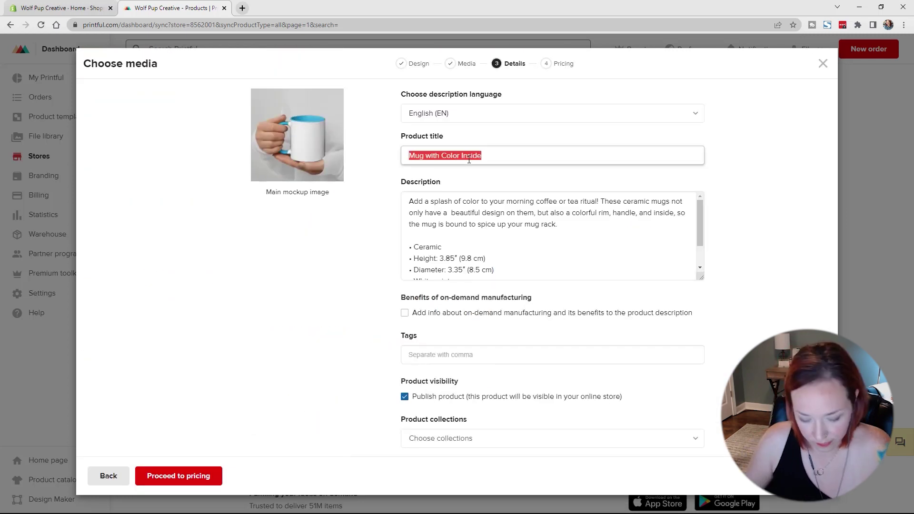
pyautogui.write('Delicious Pie Mug')
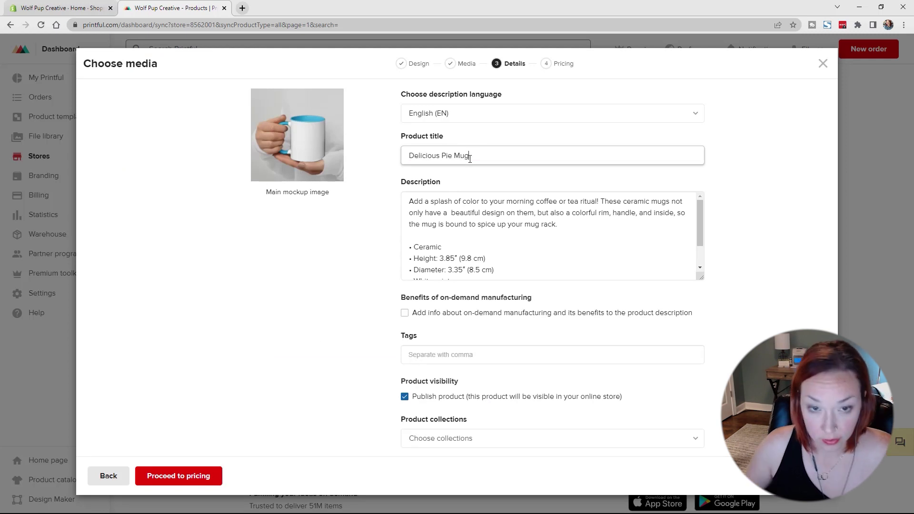
pyautogui.click(415, 399)
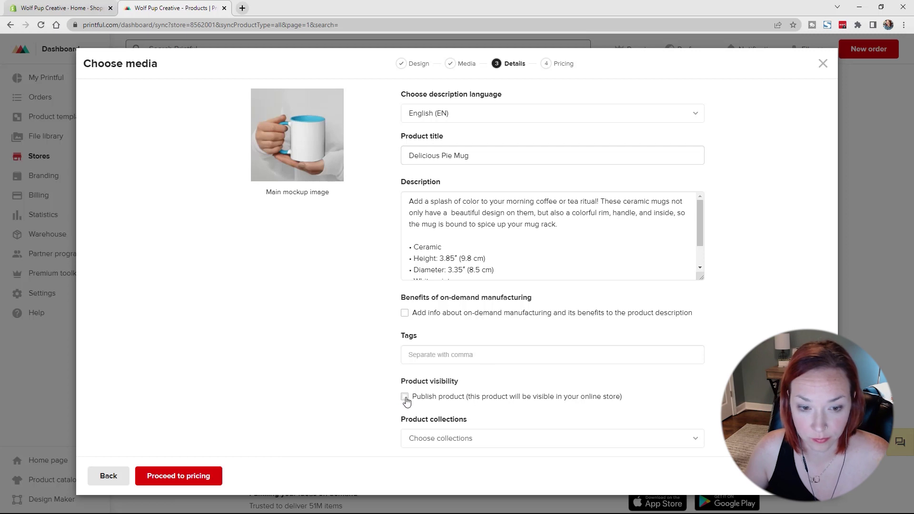
pyautogui.click(184, 475)
# Step: Set the pie mug's retail price to $12 and submit it to the store
pyautogui.doubleClick(597, 285)
pyautogui.write('12')
pyautogui.click(672, 302)
pyautogui.click(173, 459)
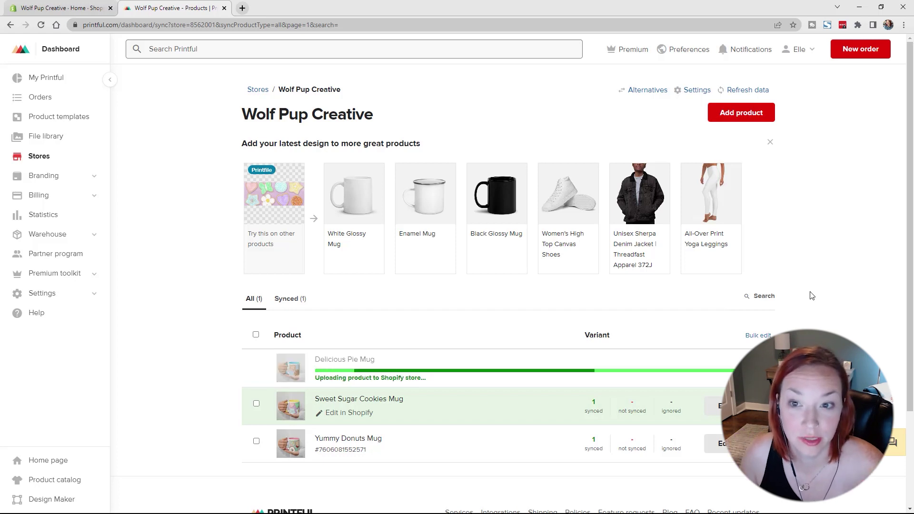
# Step: Start adding a new product and look through the Home & living and Accessories subcategories of the catalog
pyautogui.click(738, 114)
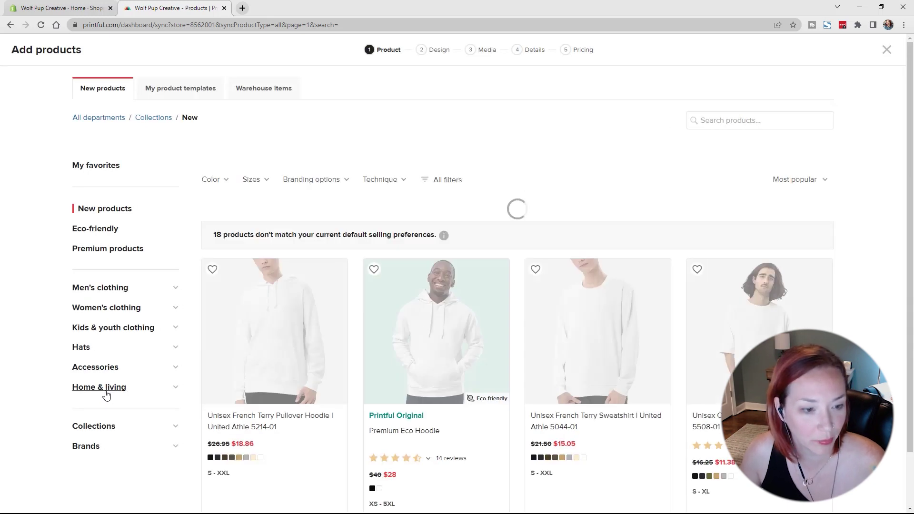
pyautogui.click(177, 388)
pyautogui.scroll(-6, 172, 350)
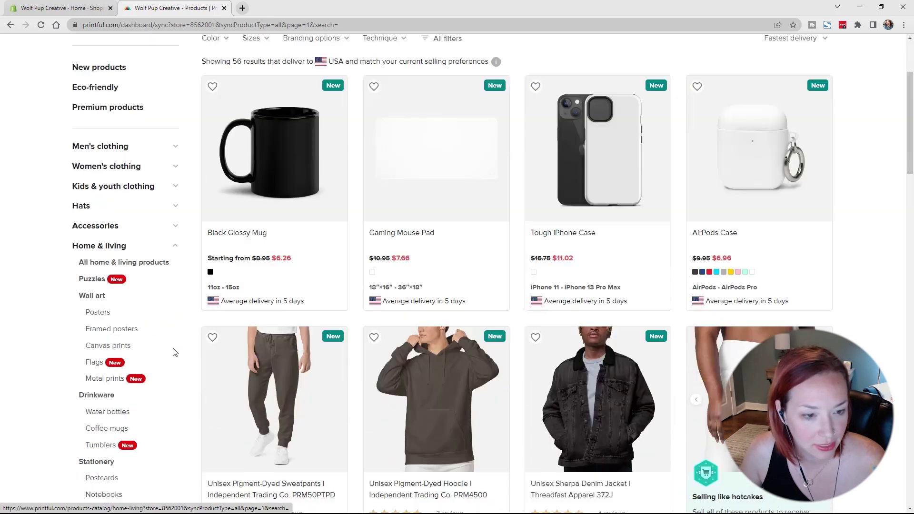
pyautogui.scroll(-2, 154, 291)
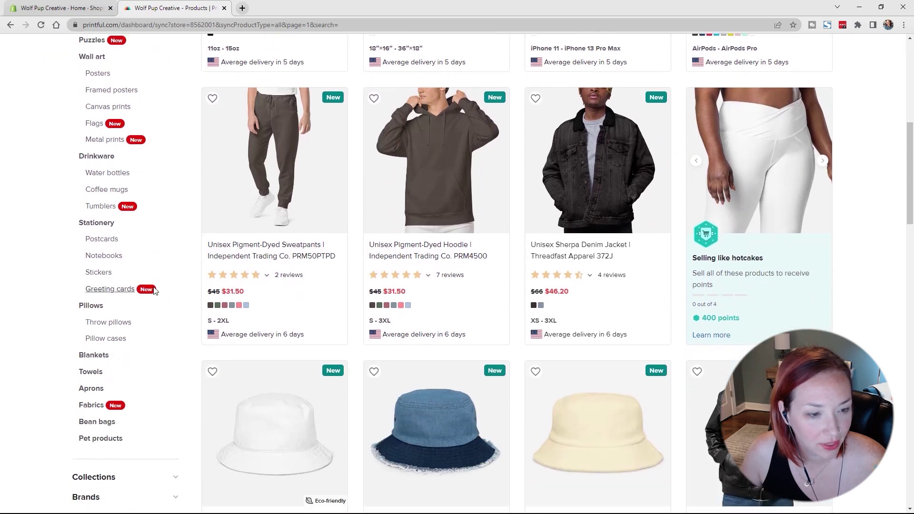
pyautogui.scroll(5, 121, 363)
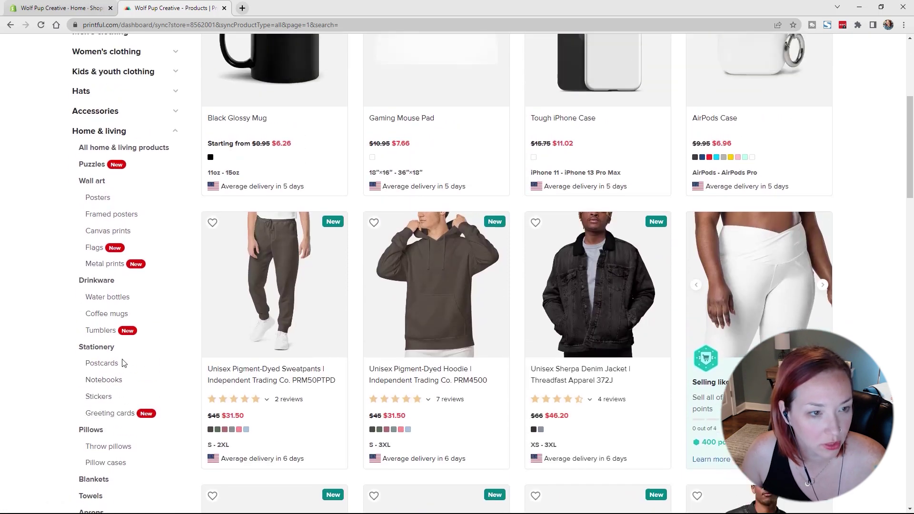
pyautogui.click(175, 228)
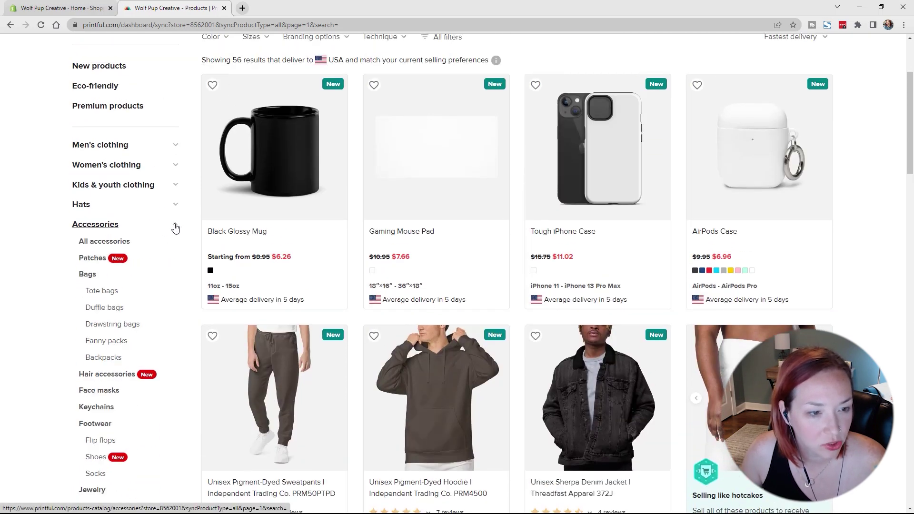
pyautogui.scroll(-1, 149, 283)
pyautogui.scroll(-3, 148, 284)
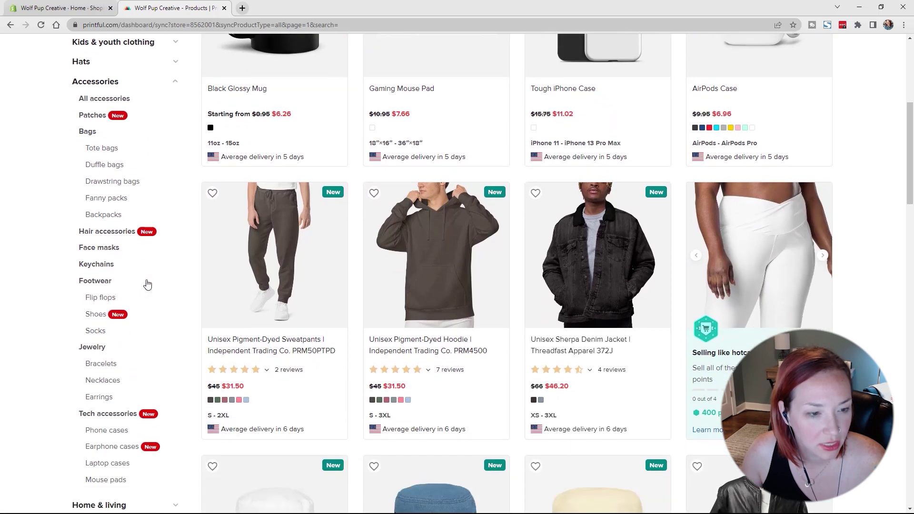
pyautogui.scroll(3, 148, 283)
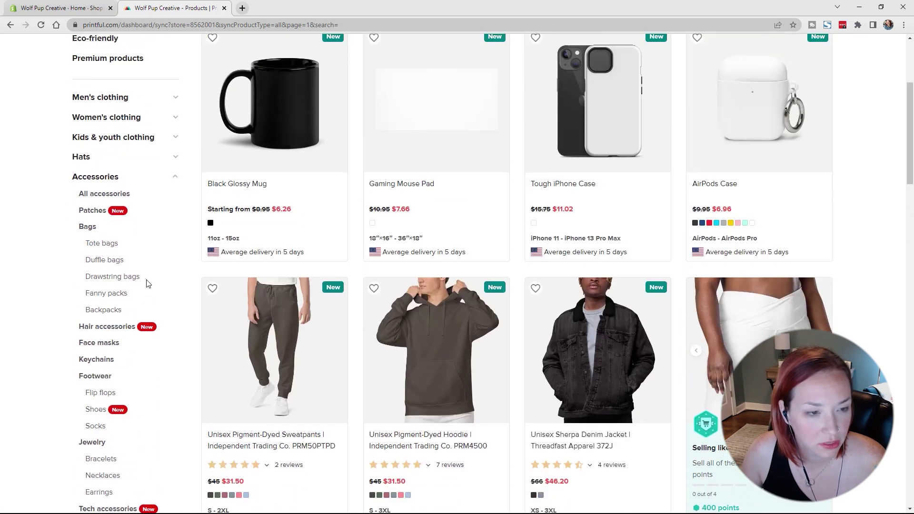
pyautogui.click(172, 177)
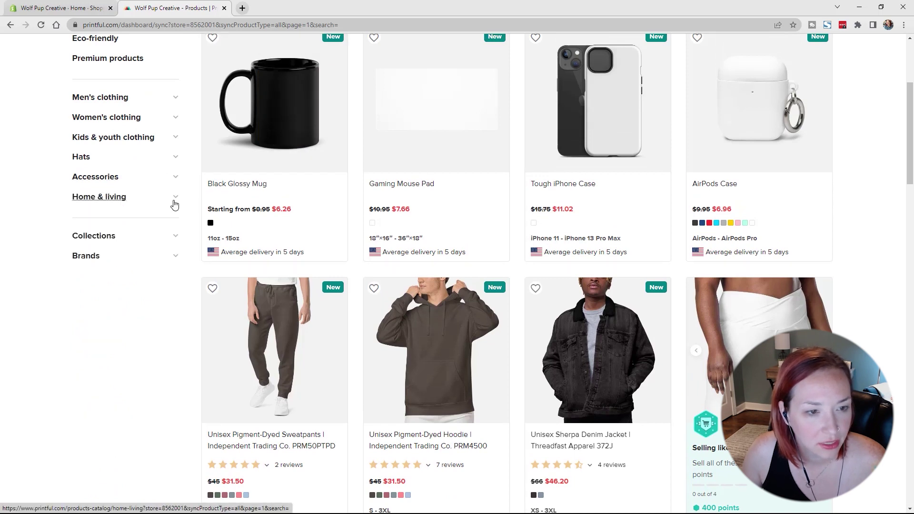
# Step: Choose the Jigsaw Puzzle from the Puzzles category of Home & living as the new product
pyautogui.click(174, 199)
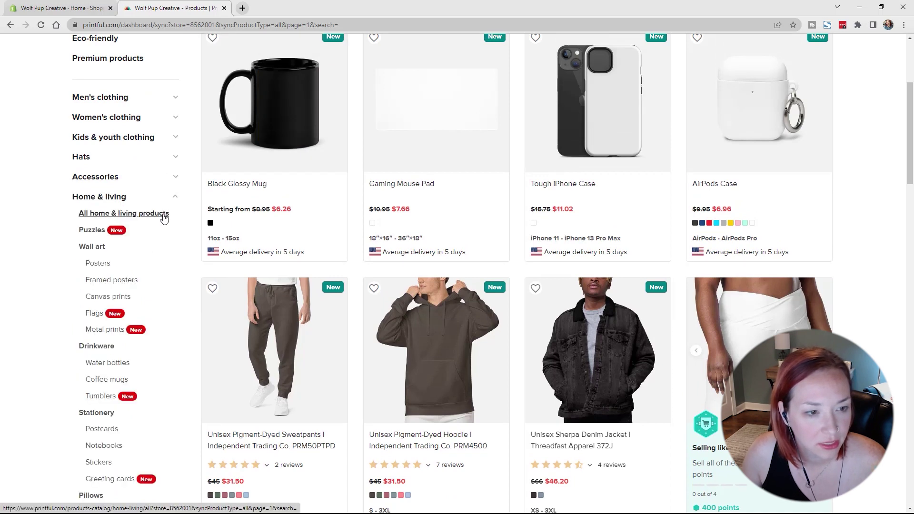
pyautogui.click(96, 235)
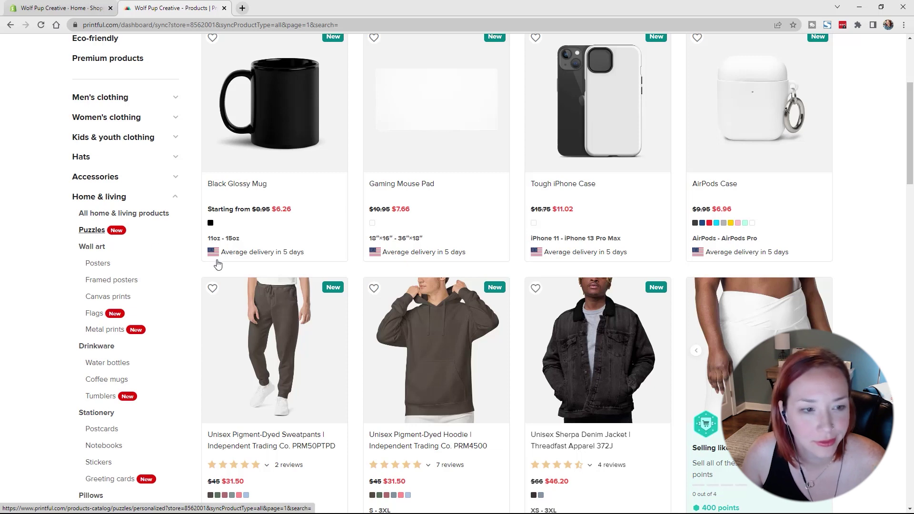
pyautogui.scroll(4, 221, 264)
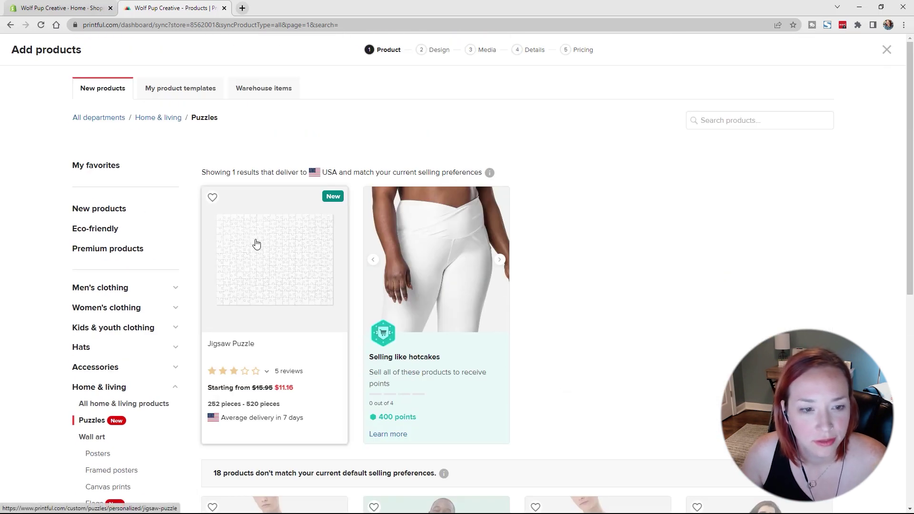
pyautogui.click(257, 254)
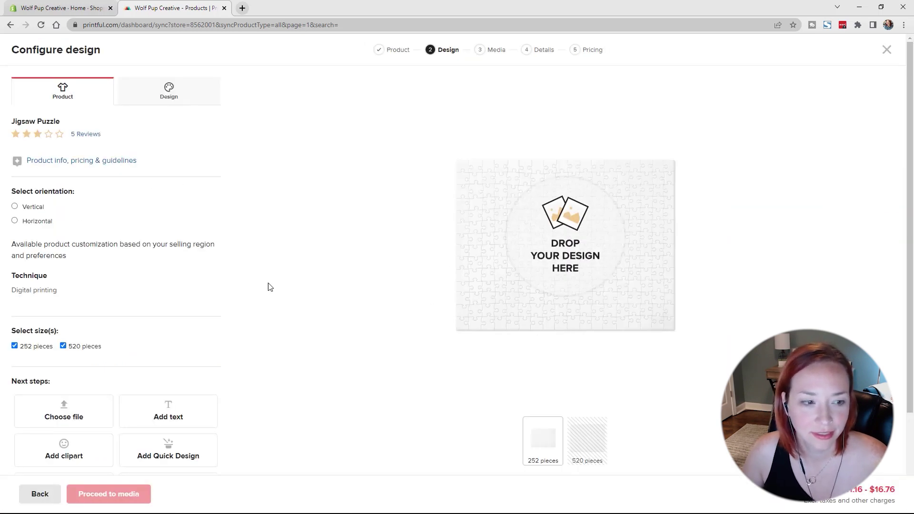
# Step: Exclude the 520-piece size, then upload the Puzzle252-Bread image from the Puzzle designs folder and apply it to the puzzle
pyautogui.click(62, 346)
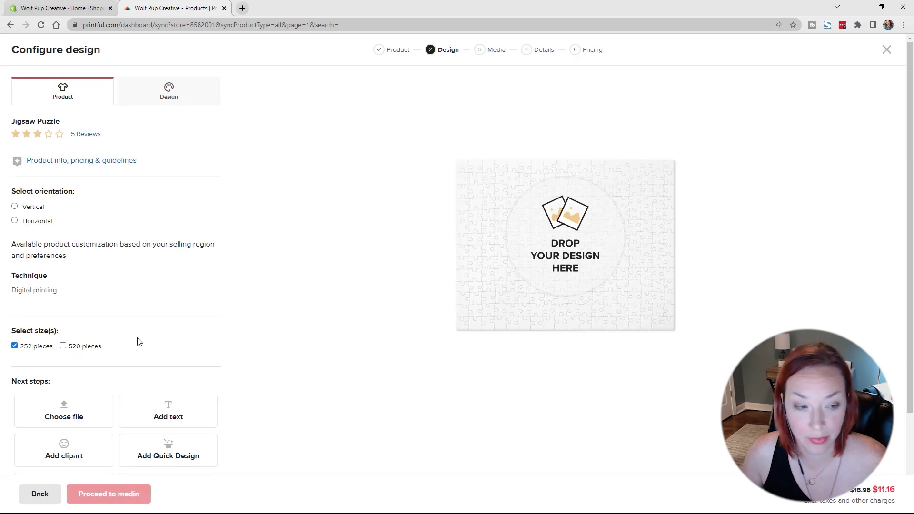
pyautogui.scroll(-2, 137, 342)
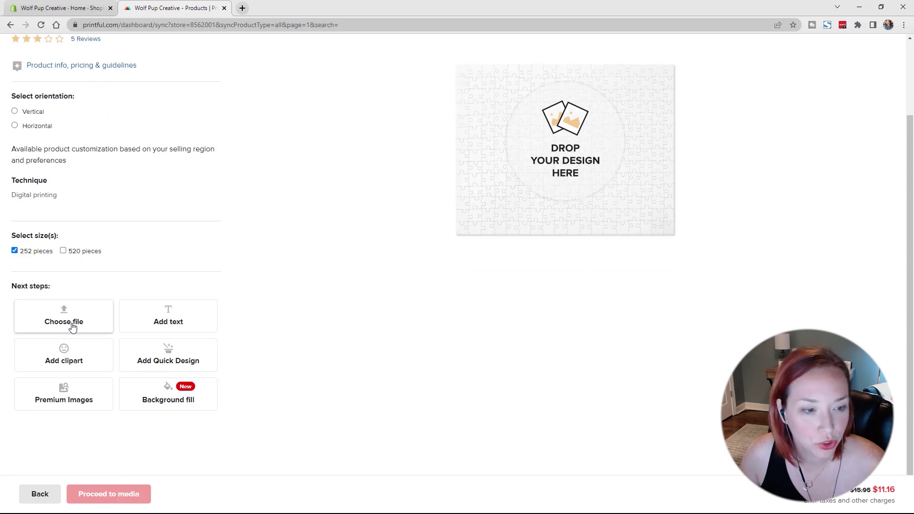
pyautogui.click(71, 325)
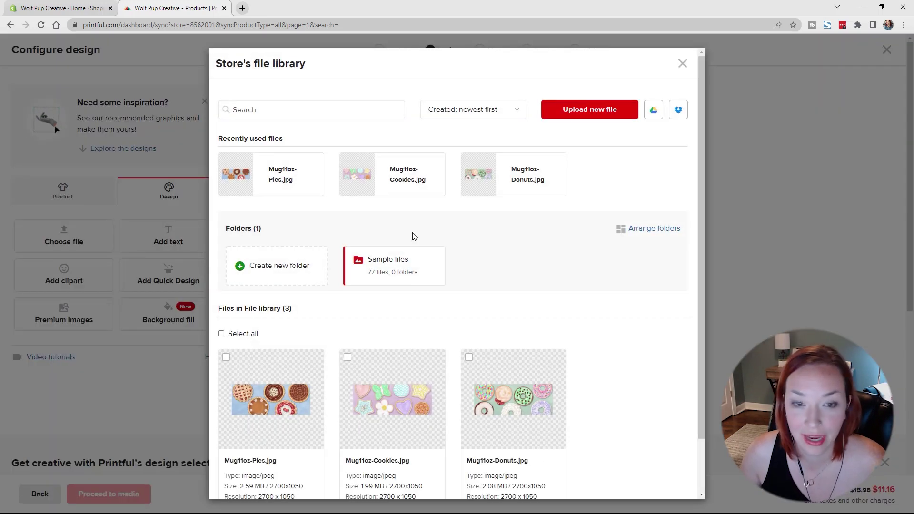
pyautogui.click(601, 113)
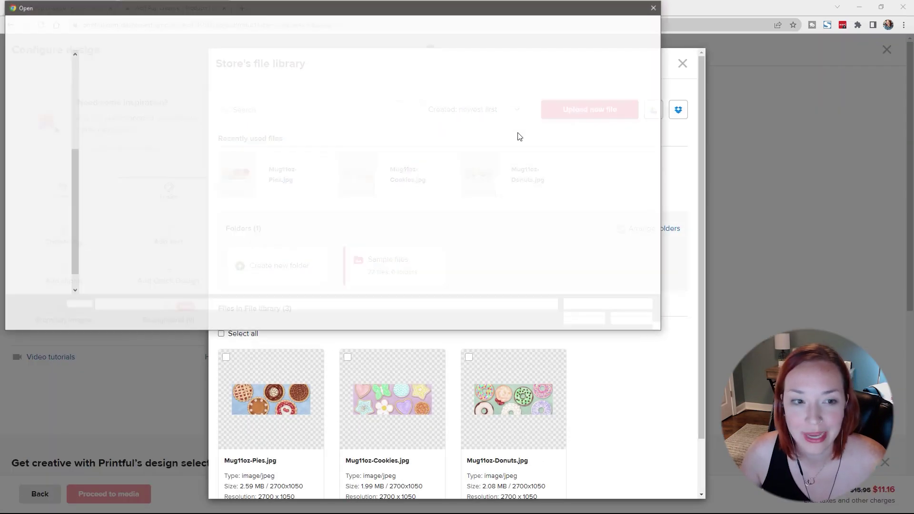
pyautogui.click(379, 24)
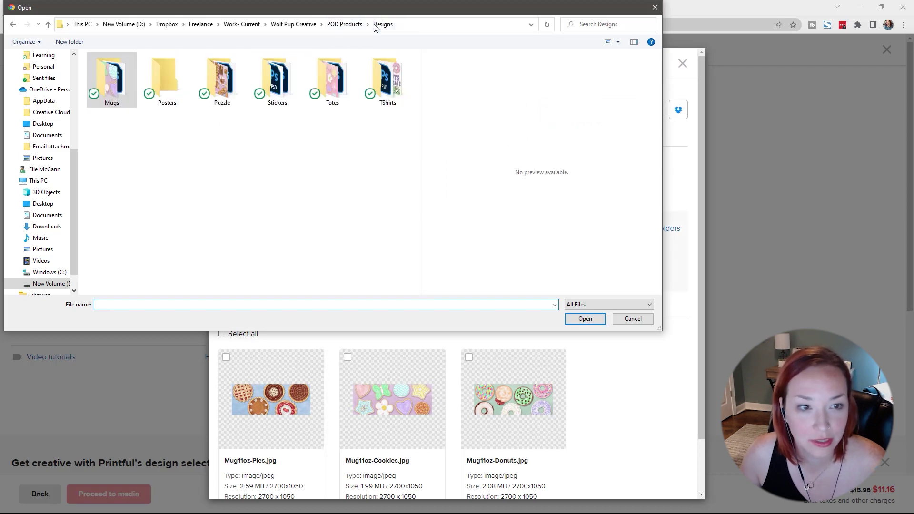
pyautogui.click(221, 87)
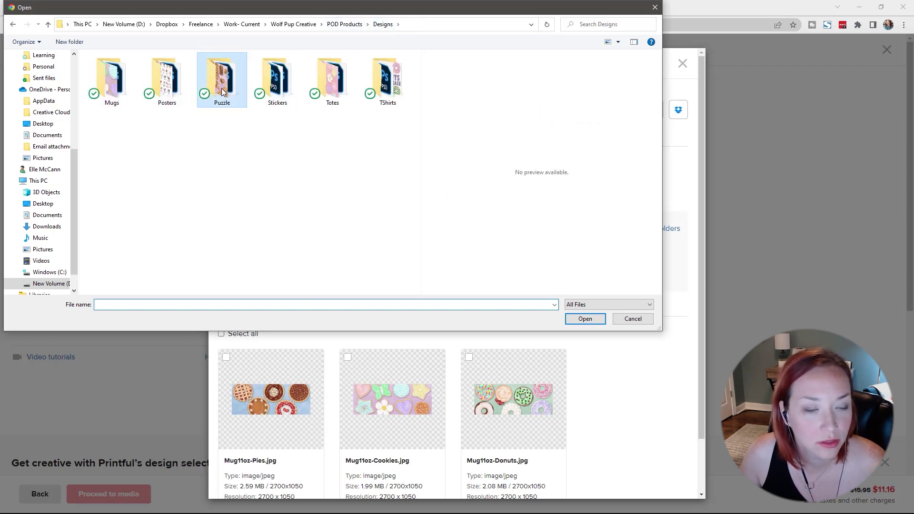
pyautogui.doubleClick(222, 87)
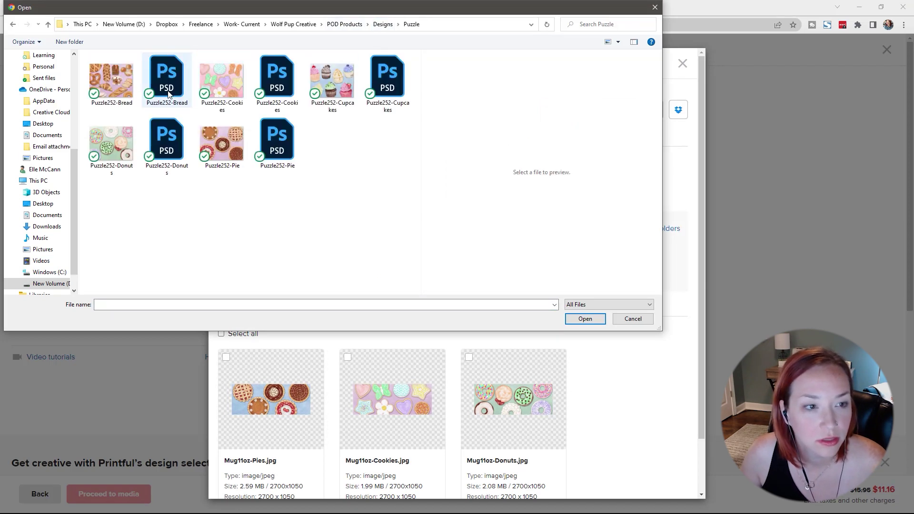
pyautogui.click(113, 88)
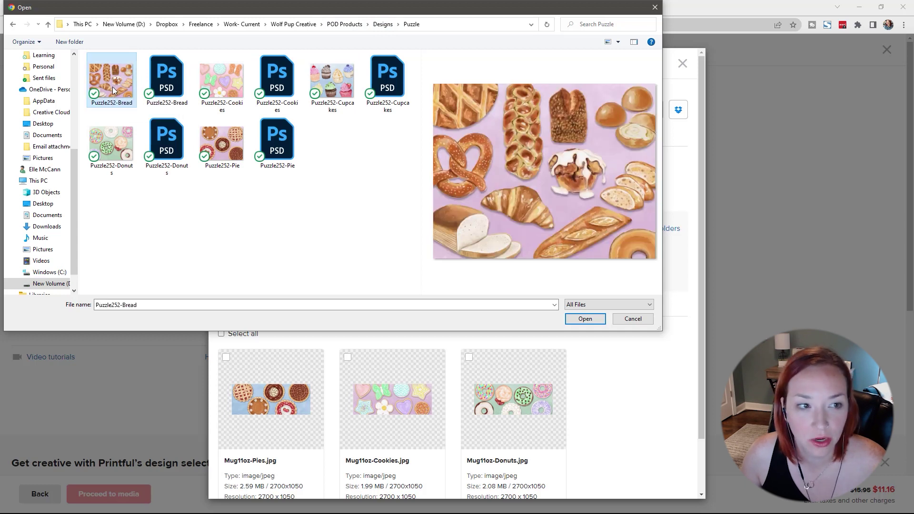
pyautogui.click(586, 319)
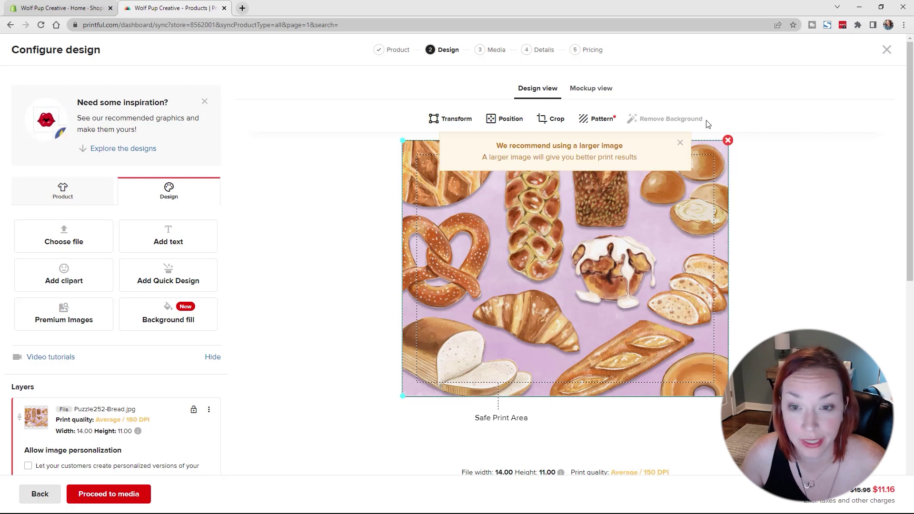
# Step: Dismiss the image size recommendation and try to scale up the bread image on the puzzle
pyautogui.click(681, 144)
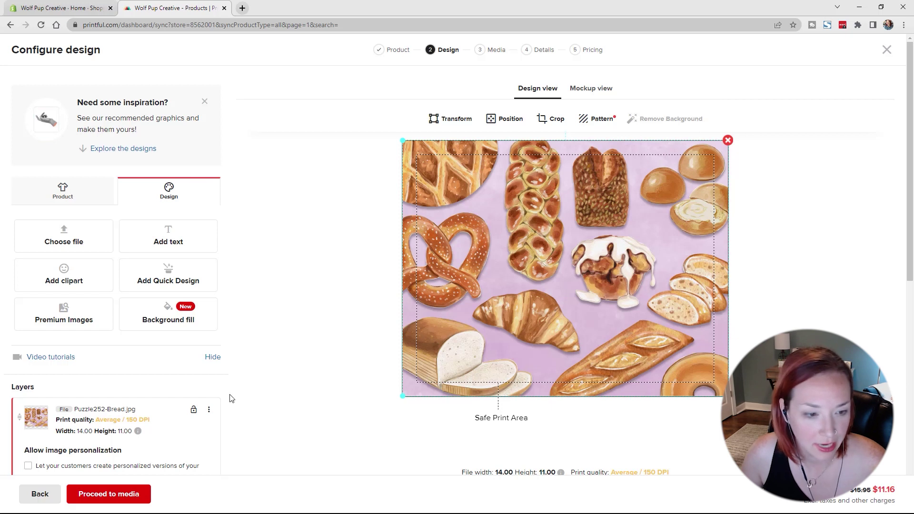
pyautogui.scroll(-1, 230, 398)
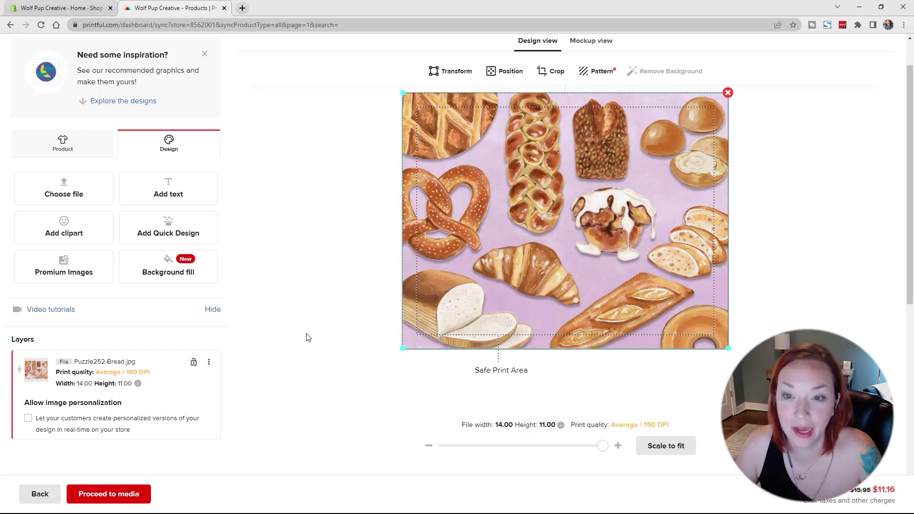
pyautogui.moveTo(604, 447)
pyautogui.mouseDown()
pyautogui.moveTo(571, 447)
pyautogui.moveTo(614, 448)
pyautogui.mouseUp()
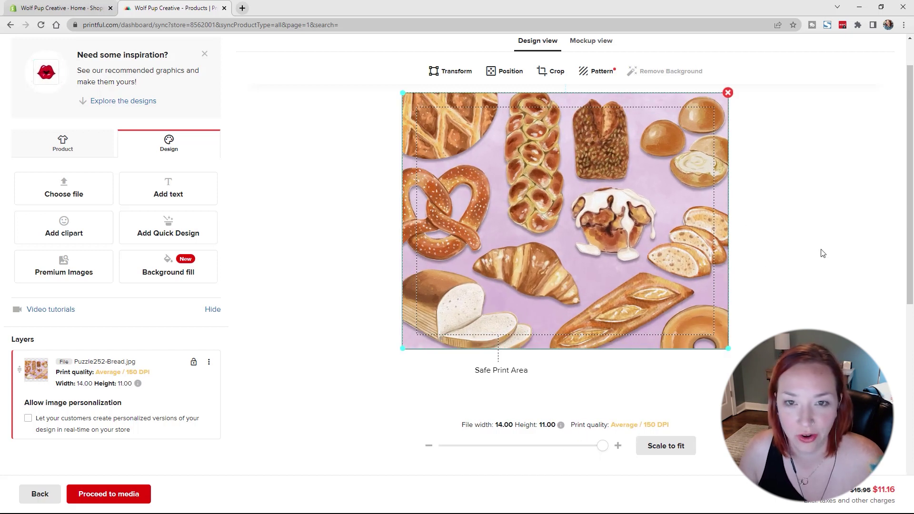
# Step: Preview the bread puzzle's mockups, including the one with hands assembling it on a wooden floor
pyautogui.scroll(1, 803, 247)
pyautogui.click(590, 88)
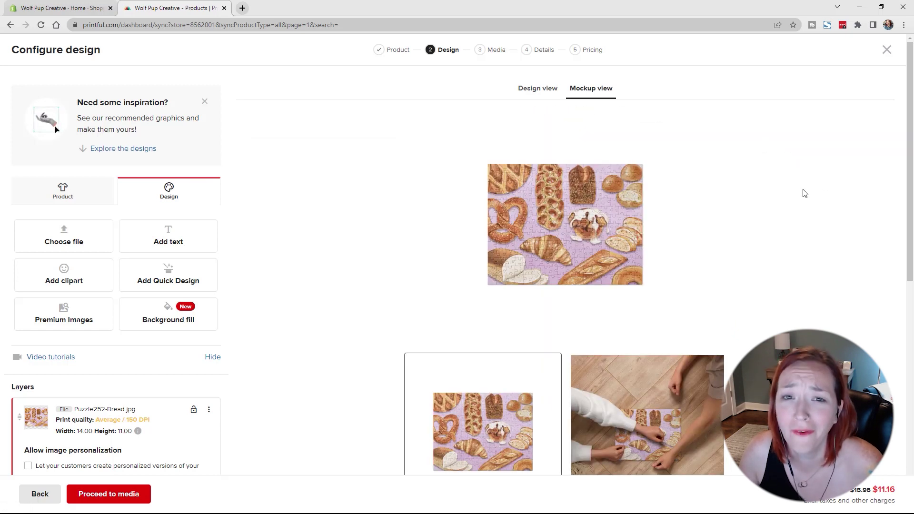
pyautogui.scroll(-3, 801, 193)
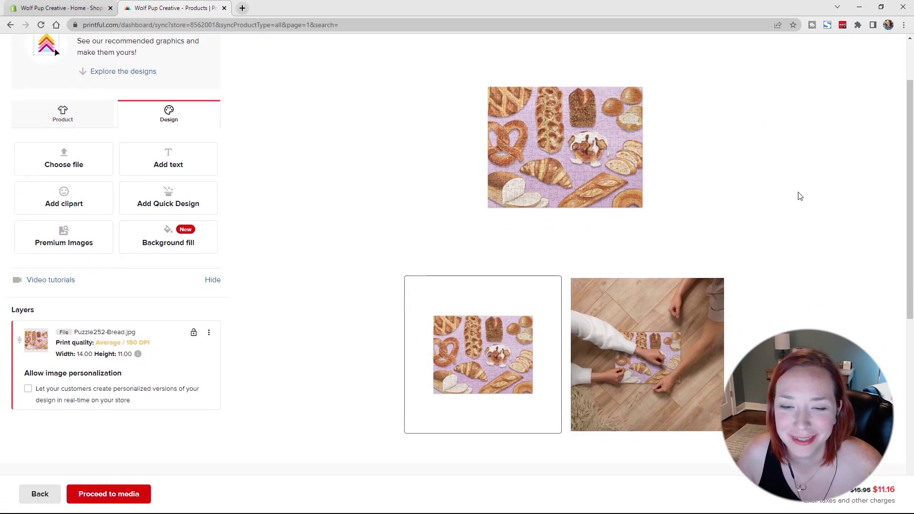
pyautogui.click(673, 292)
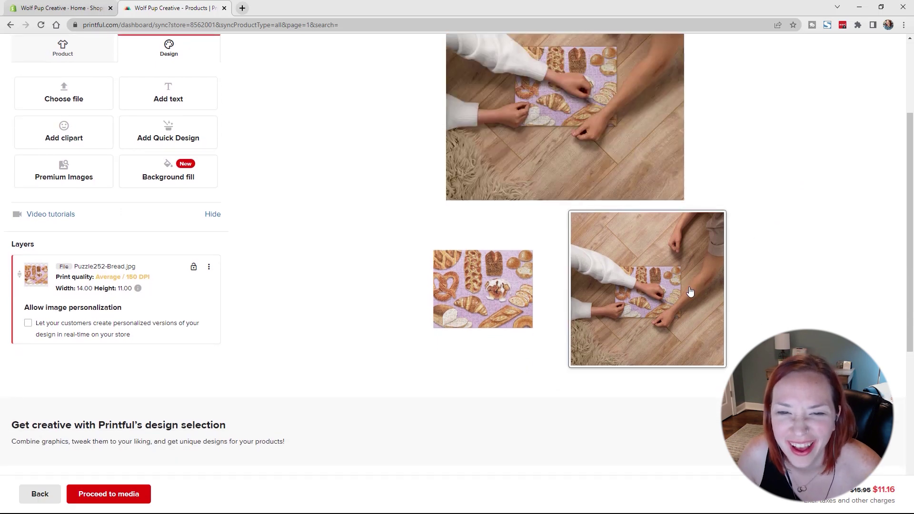
# Step: View the flat mockup of the bread puzzle and proceed to the media choice
pyautogui.scroll(2, 731, 276)
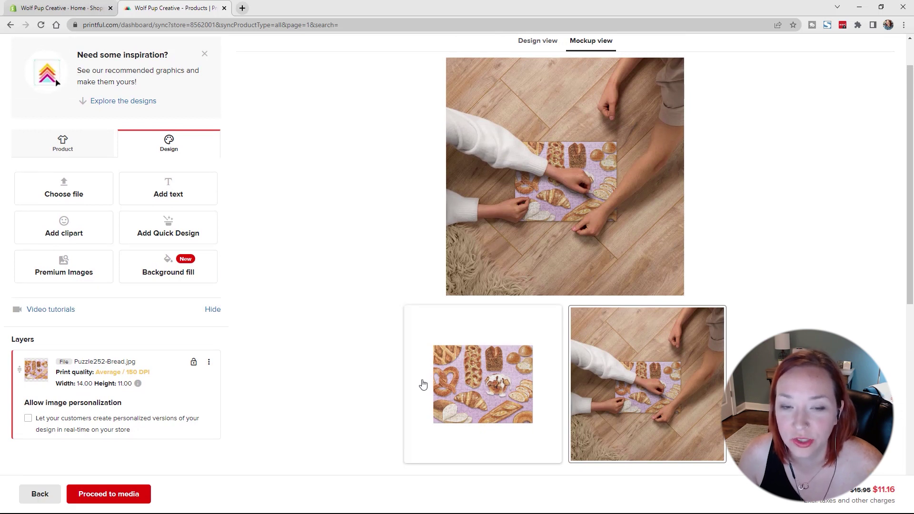
pyautogui.click(473, 402)
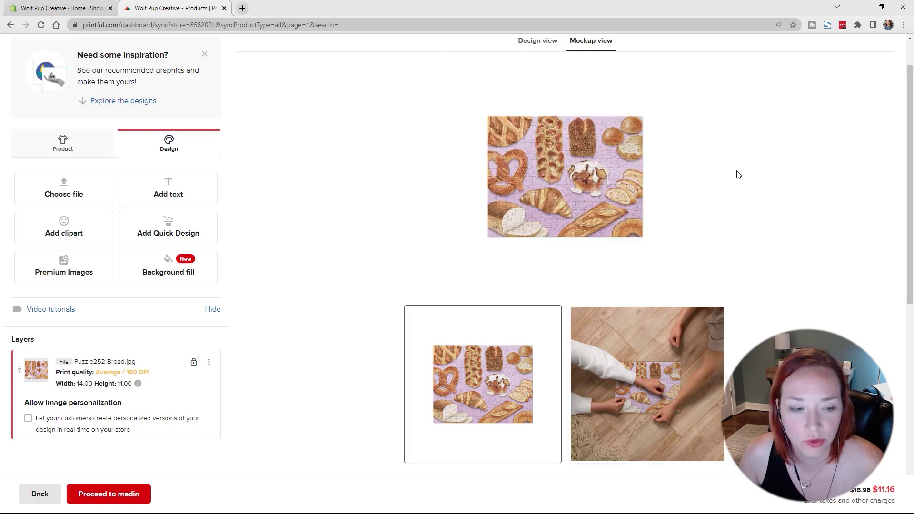
pyautogui.click(119, 495)
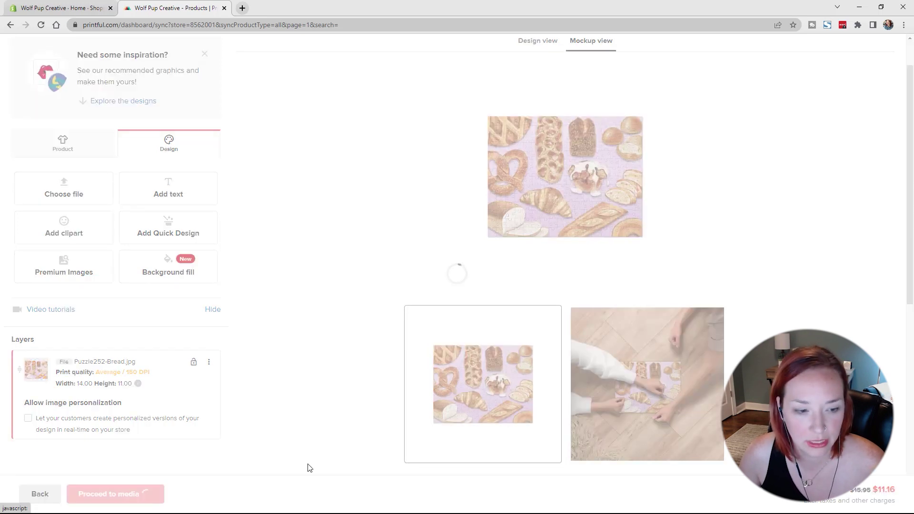
# Step: Compare the Lifestyle 2, Lifestyle 3 and Product details mockup styles and choose Lifestyle 3 mockups for the storefront
pyautogui.click(155, 246)
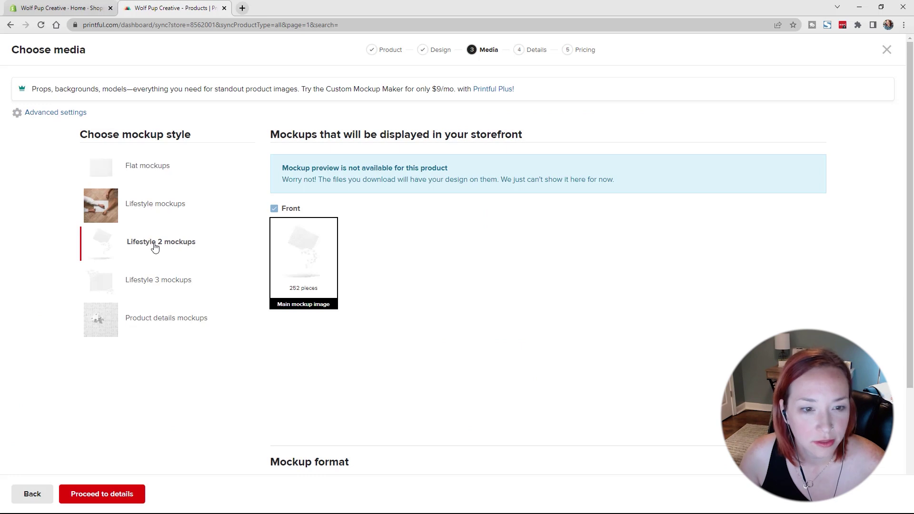
pyautogui.click(143, 291)
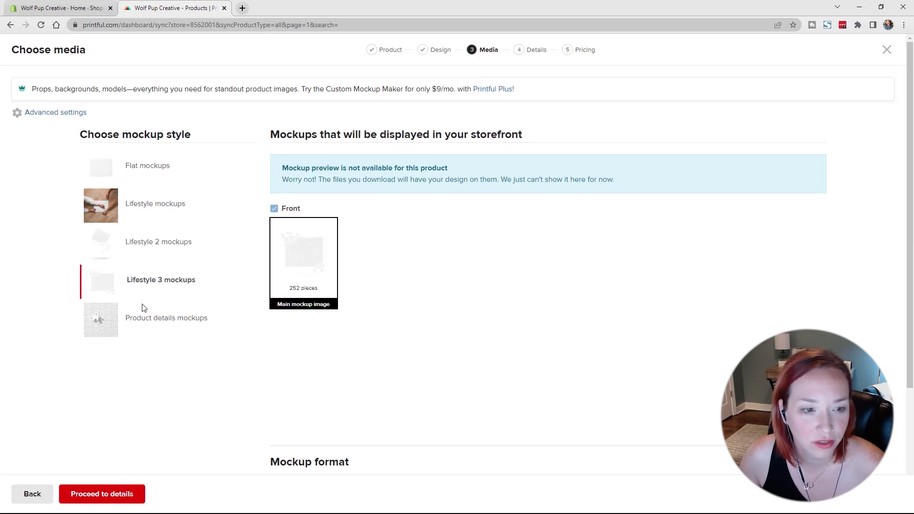
pyautogui.click(145, 314)
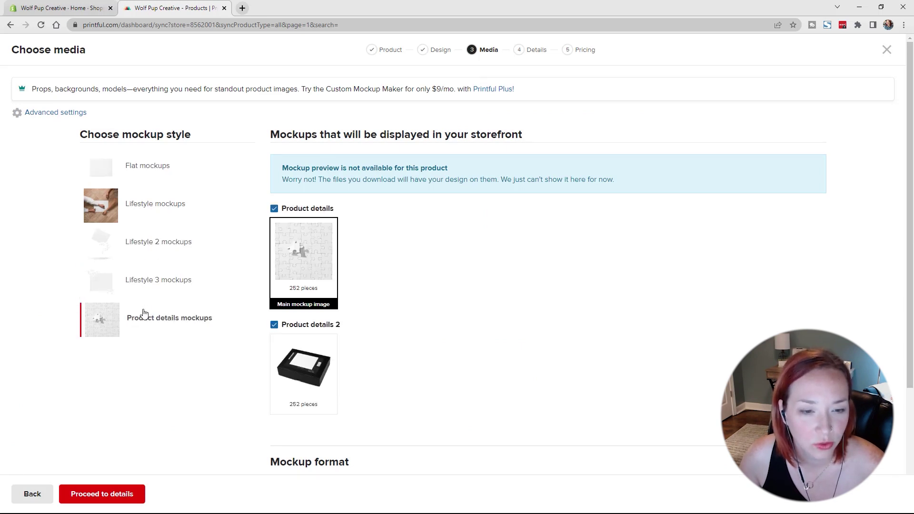
pyautogui.click(165, 175)
pyautogui.click(161, 279)
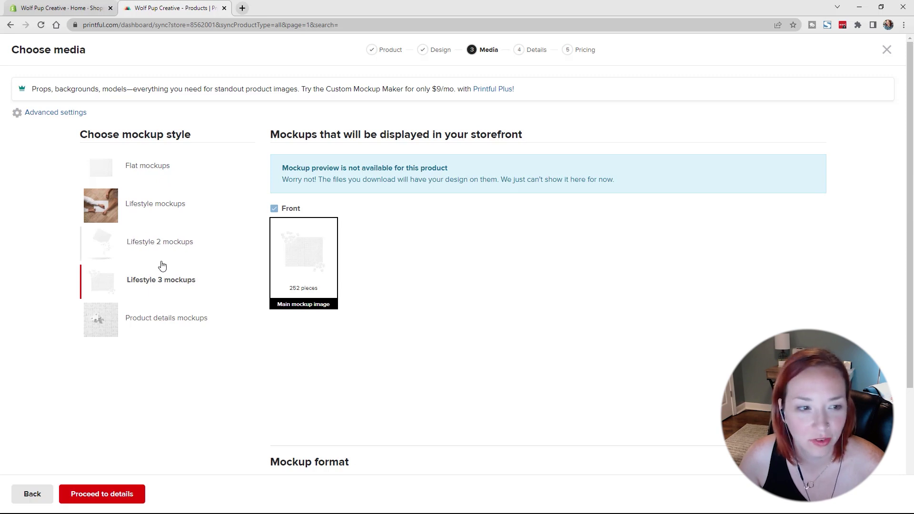
pyautogui.scroll(-3, 508, 372)
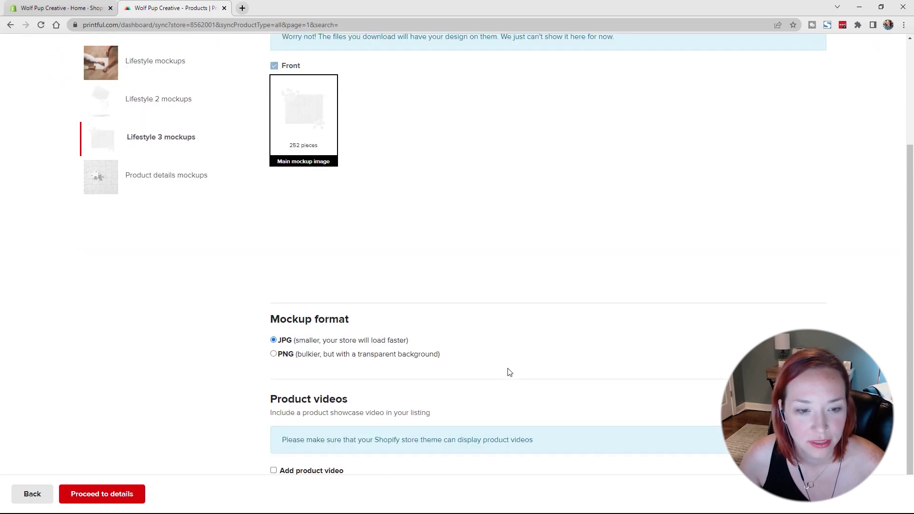
pyautogui.click(88, 495)
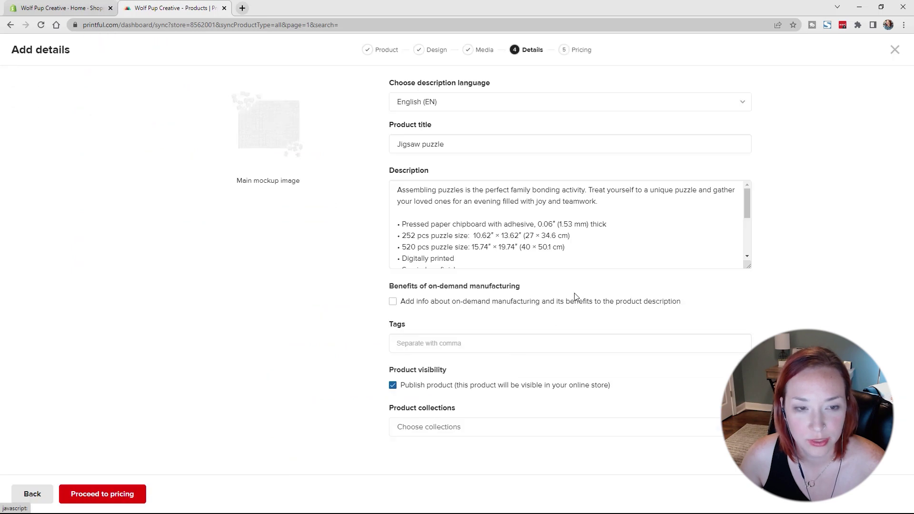
# Step: Title the product Bread Puzzle and finish its details
pyautogui.tripleClick(475, 139)
pyautogui.write('Bread Puz')
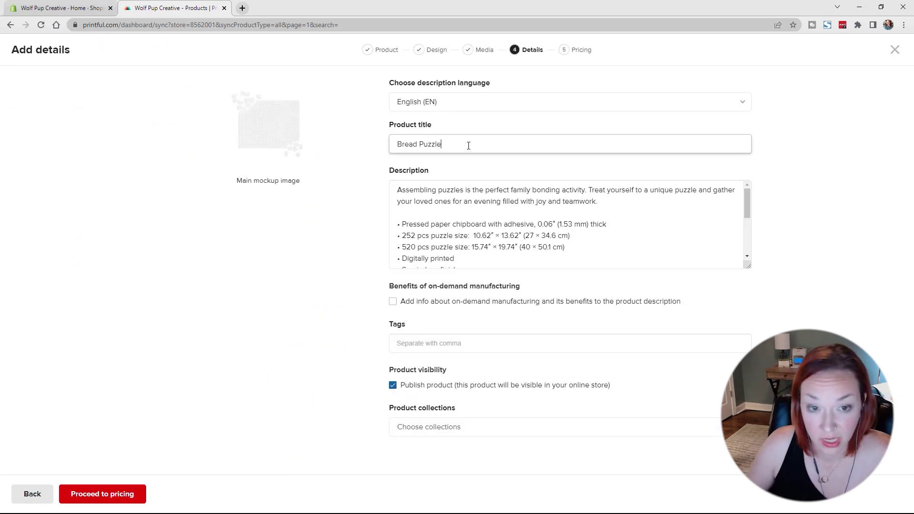
pyautogui.press('Tab')
pyautogui.click(817, 173)
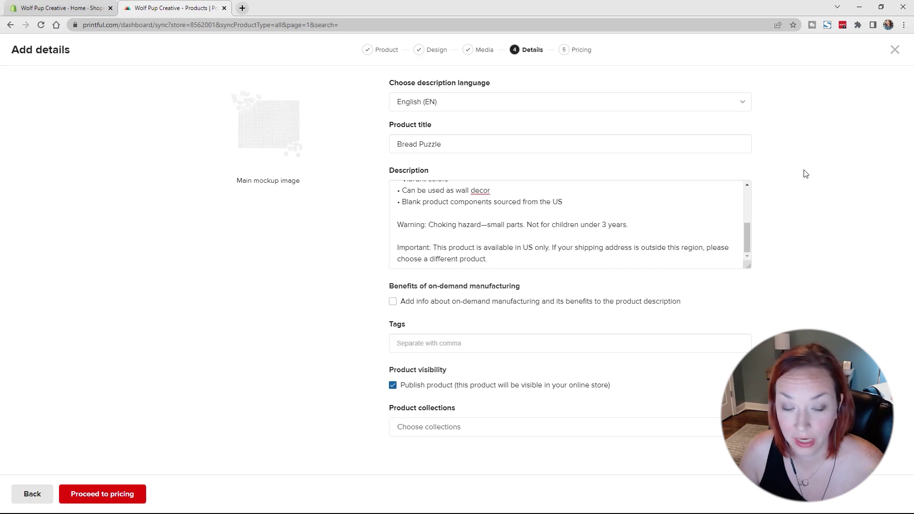
pyautogui.click(394, 389)
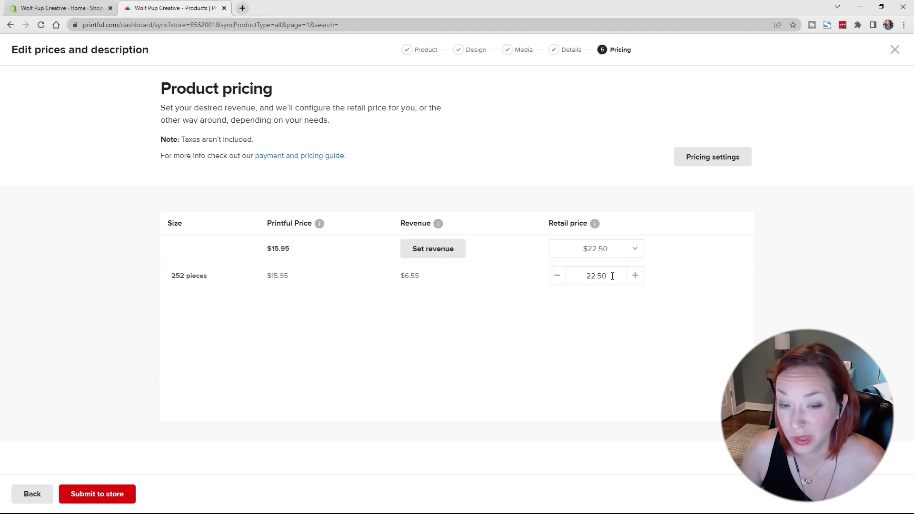
# Step: Set the 252-piece puzzle's retail price to 22 dollars and submit the product to the store
pyautogui.doubleClick(612, 276)
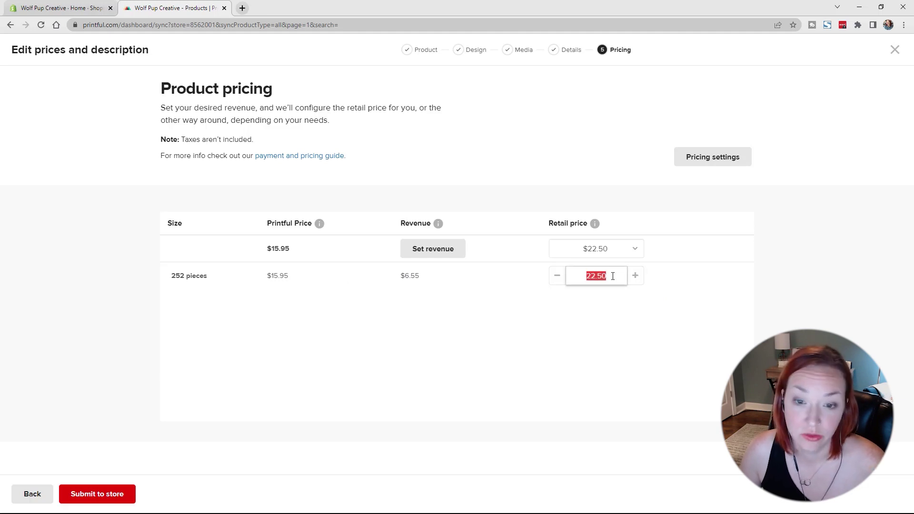
pyautogui.write('22')
pyautogui.click(700, 286)
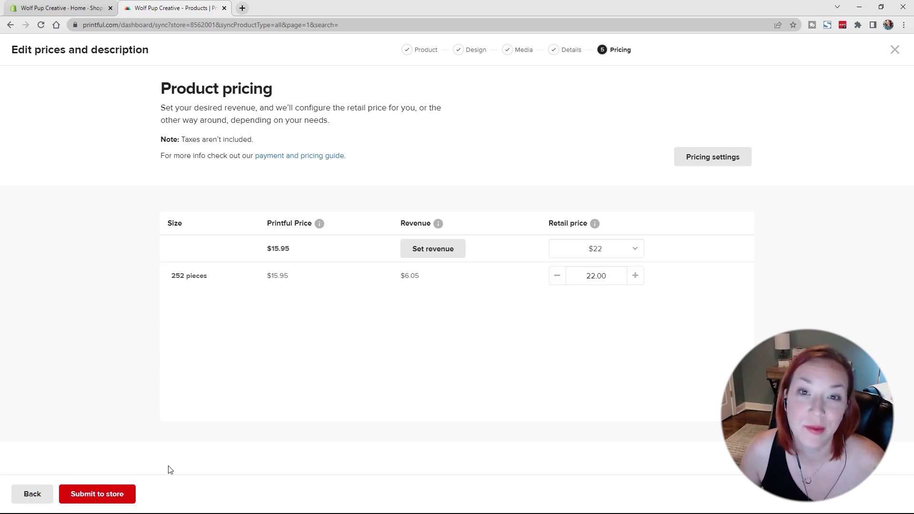
pyautogui.click(123, 497)
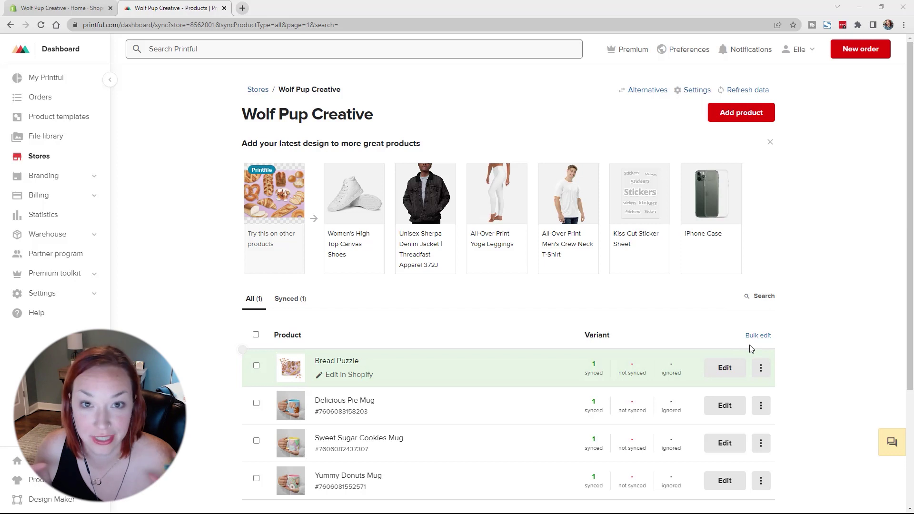
# Step: Duplicate the Bread Puzzle product and add the Puzzle252-Cookies image from the Puzzle designs folder to the copy
pyautogui.click(761, 368)
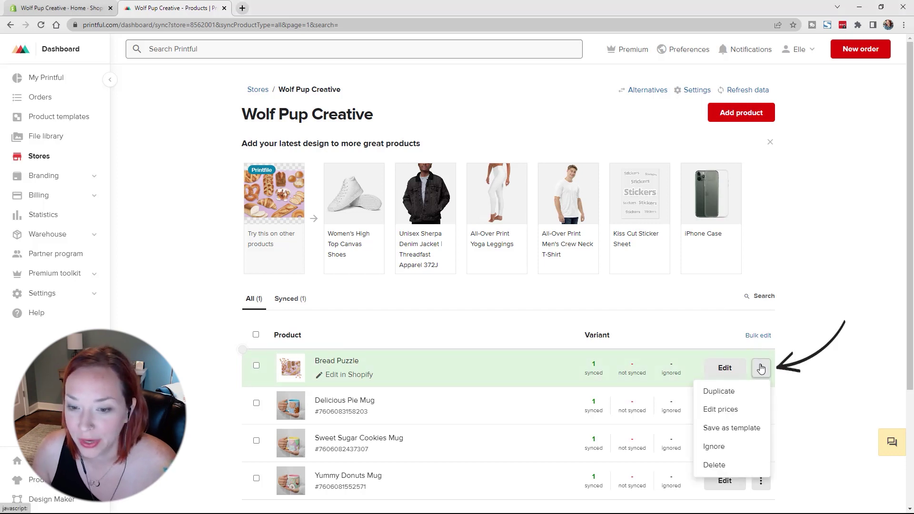
pyautogui.click(745, 398)
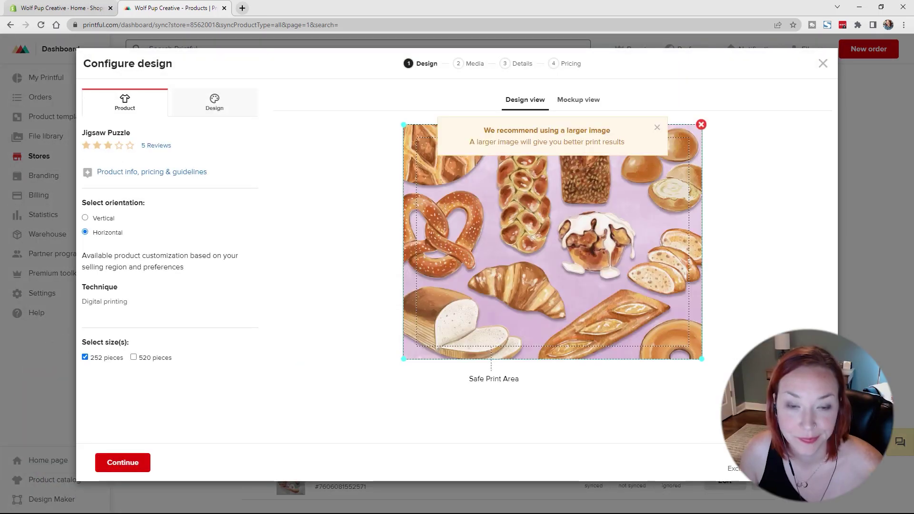
pyautogui.click(224, 109)
pyautogui.click(124, 261)
pyautogui.click(590, 109)
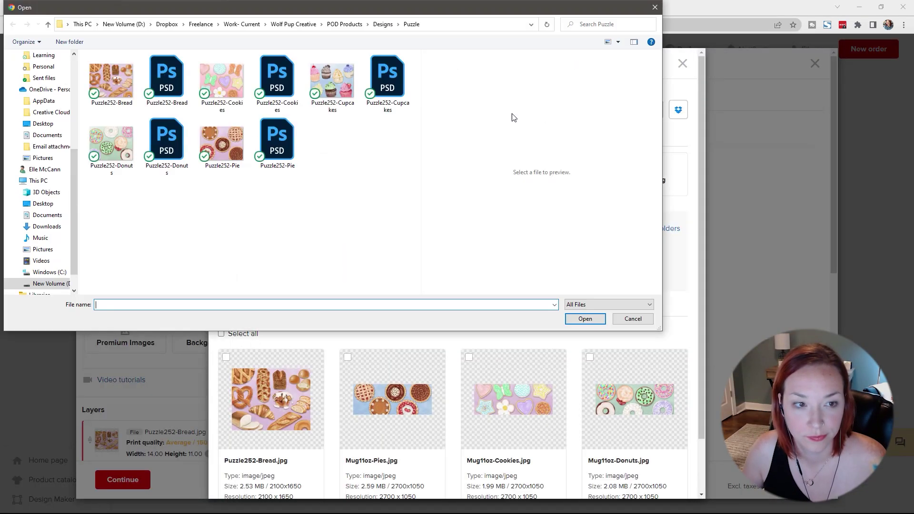
pyautogui.click(267, 400)
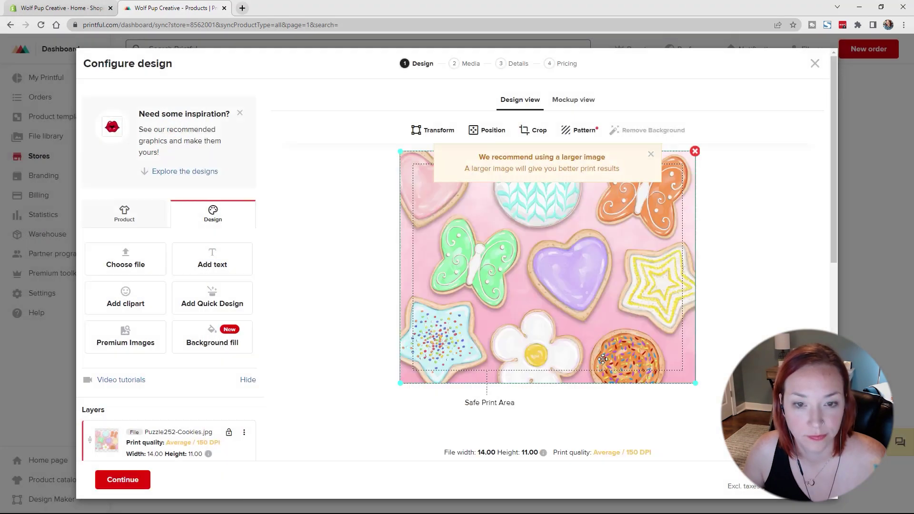
# Step: Delete the bread image layer so only Puzzle252-Cookies is used, and continue to the media choice
pyautogui.scroll(-3, 228, 409)
pyautogui.click(243, 337)
pyautogui.click(169, 394)
pyautogui.click(141, 478)
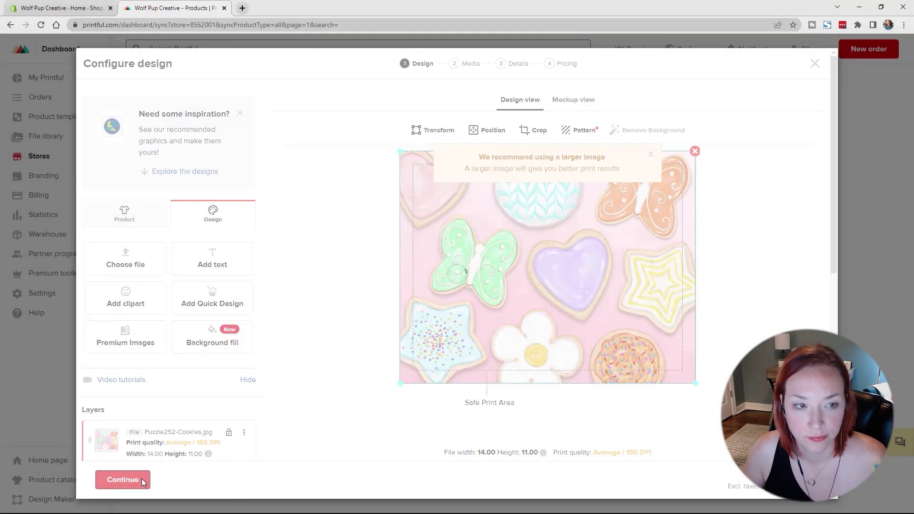
# Step: Keep the mockup settings, title the copy Sugar Cookie Puzzle and submit it to the store
pyautogui.click(178, 479)
pyautogui.tripleClick(473, 150)
pyautogui.write('Sugar Cookie Puzzle')
pyautogui.click(178, 475)
pyautogui.click(174, 461)
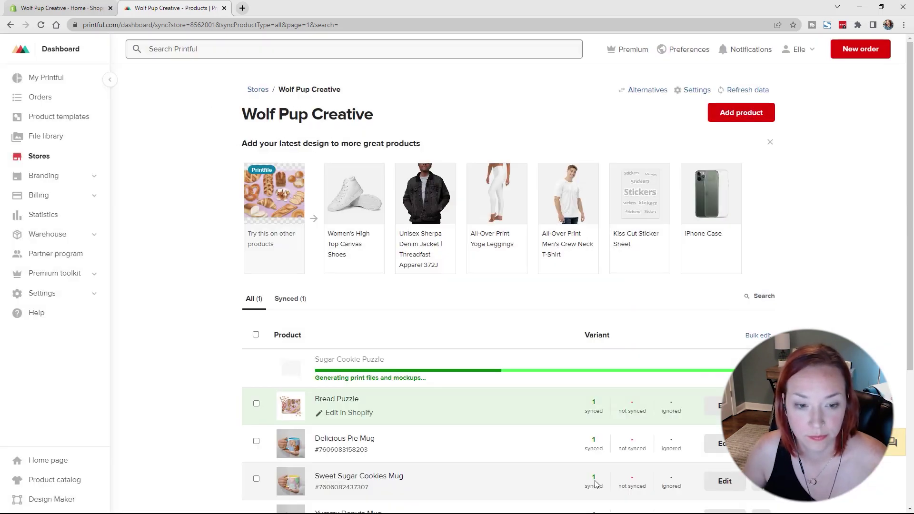
# Step: Duplicate the Bread Puzzle product again and replace its image with Puzzle252-Cupcakes
pyautogui.click(712, 429)
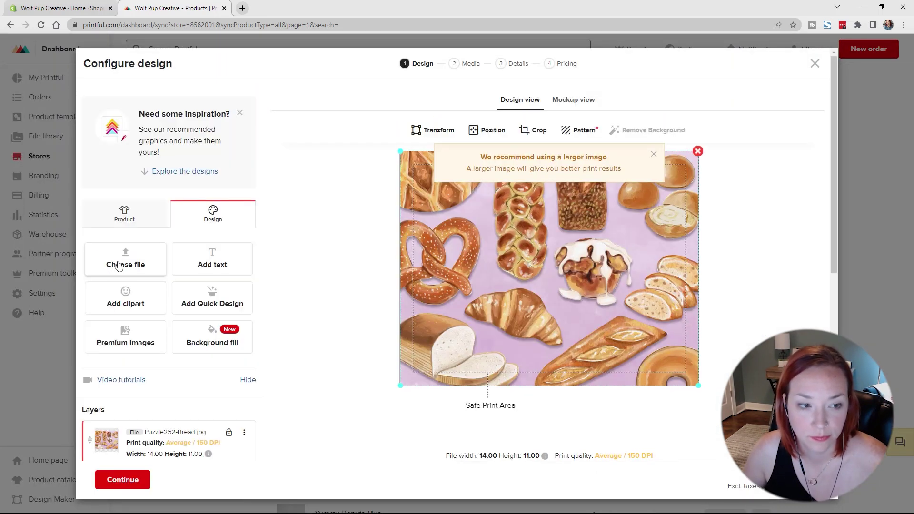
pyautogui.click(124, 263)
pyautogui.click(610, 111)
pyautogui.click(333, 81)
pyautogui.click(586, 318)
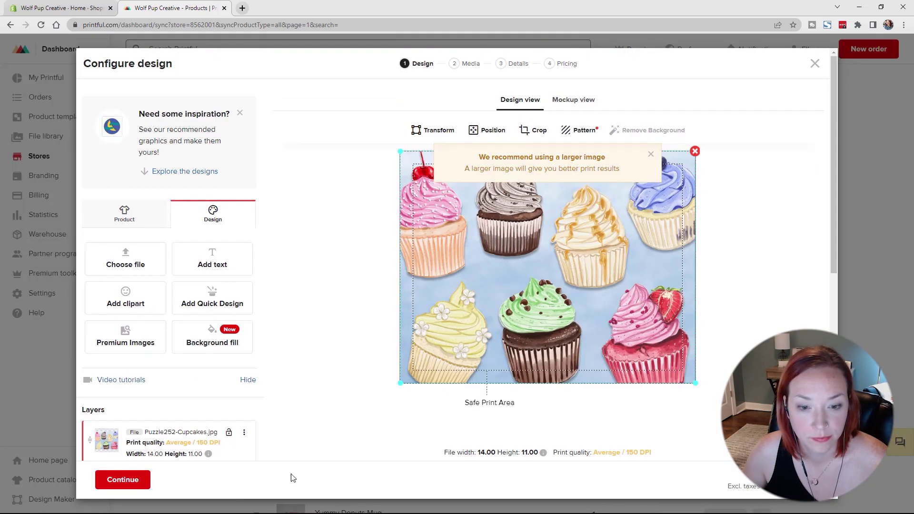
# Step: Keep the mockup settings, title the copy Yummy Cupcake Puzzle and submit it to the store
pyautogui.click(121, 481)
pyautogui.click(179, 478)
pyautogui.tripleClick(465, 163)
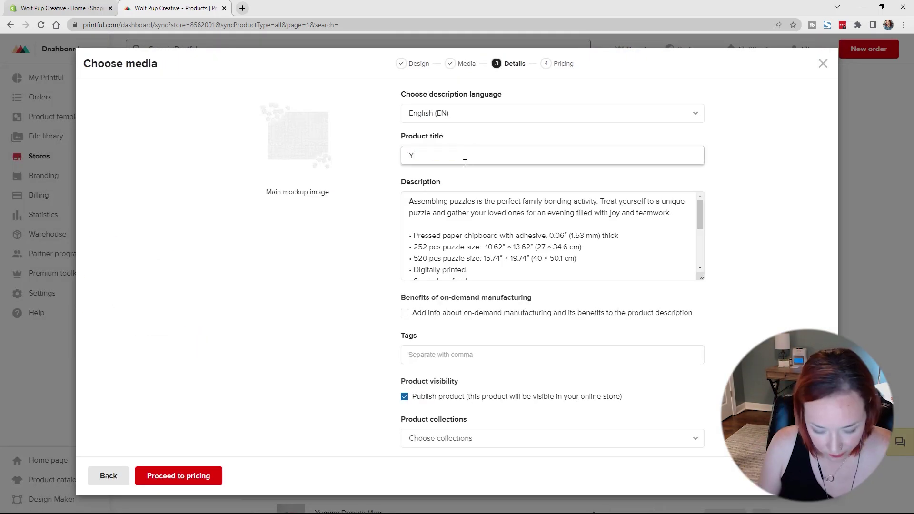
pyautogui.write('Yummy Cupcake Puzzle')
pyautogui.click(205, 477)
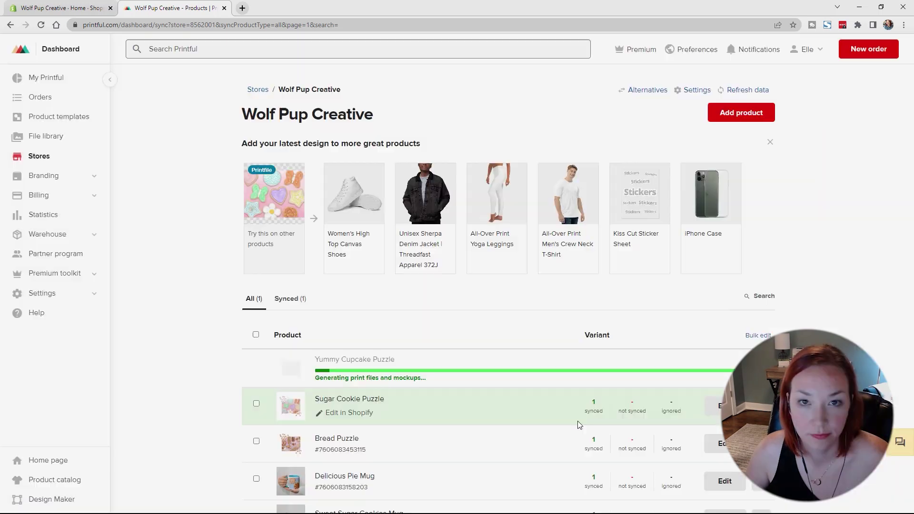
# Step: Duplicate the Sugar Cookie Puzzle product and replace its image with Puzzle252-Donuts
pyautogui.click(761, 405)
pyautogui.click(718, 445)
pyautogui.click(125, 264)
pyautogui.click(589, 109)
pyautogui.press('Escape')
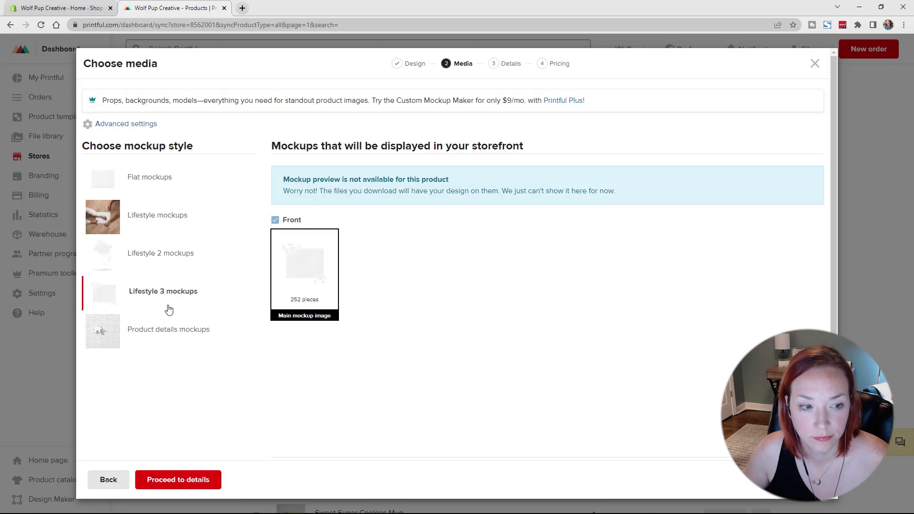
# Step: Go back from the donut puzzle's details to its design to check it, and return to the details
pyautogui.click(178, 479)
pyautogui.tripleClick(468, 149)
pyautogui.click(109, 476)
pyautogui.click(108, 479)
pyautogui.click(122, 479)
pyautogui.click(178, 479)
# Step: Title the copy Donuts Puzzle and submit it to the store
pyautogui.tripleClick(455, 156)
pyautogui.write('Donut')
pyautogui.click(178, 476)
pyautogui.click(203, 460)
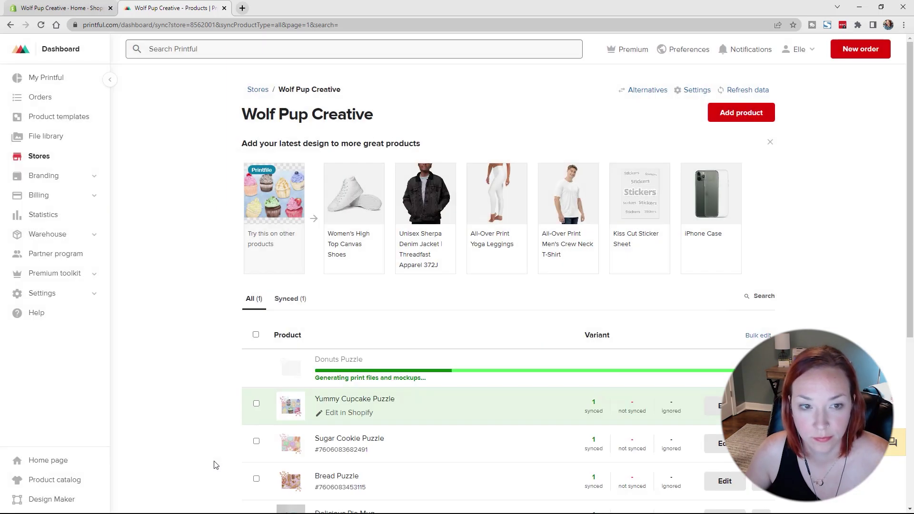
# Step: Duplicate the Yummy Cupcake Puzzle product and upload the Puzzle252-Pie image for the copy
pyautogui.click(720, 405)
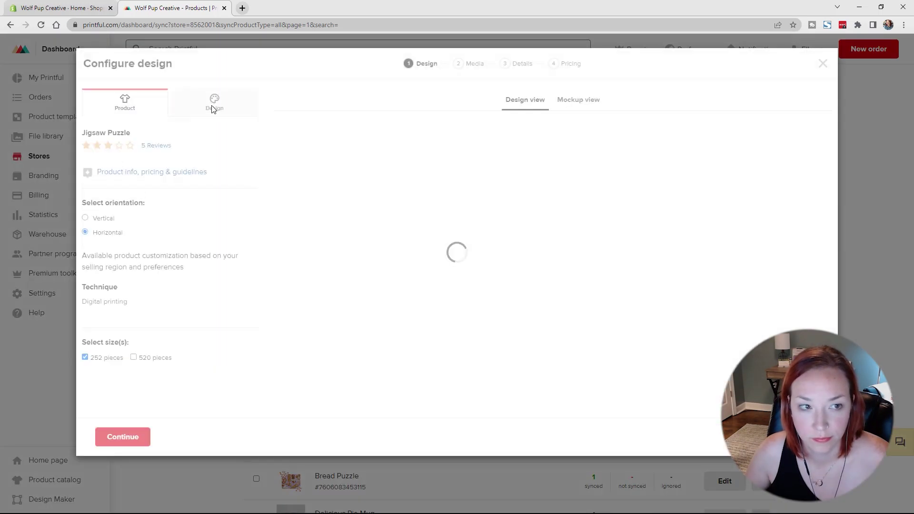
pyautogui.click(125, 261)
pyautogui.click(589, 109)
pyautogui.click(579, 310)
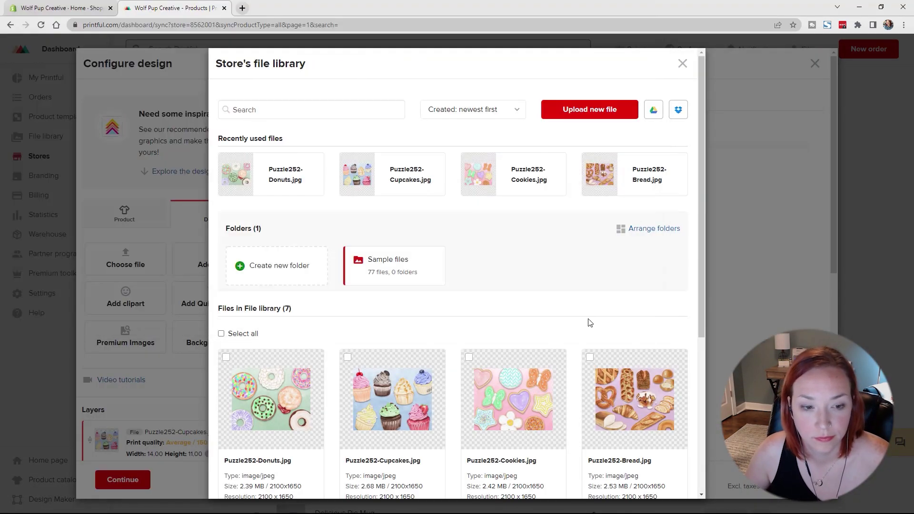
# Step: Apply the Puzzle252-Pie image, delete the Puzzle252-Cupcakes layer and continue to the media choice
pyautogui.scroll(-5, 236, 402)
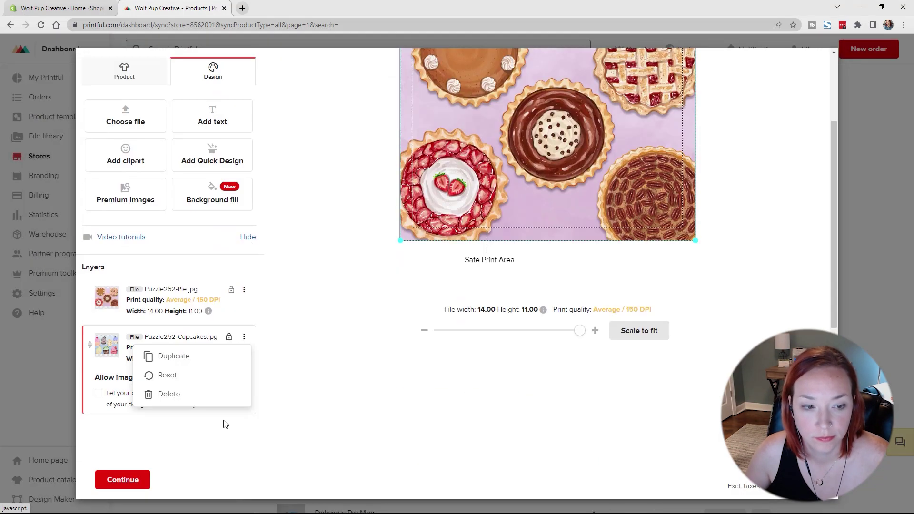
pyautogui.click(229, 382)
pyautogui.scroll(5, 373, 376)
pyautogui.click(122, 479)
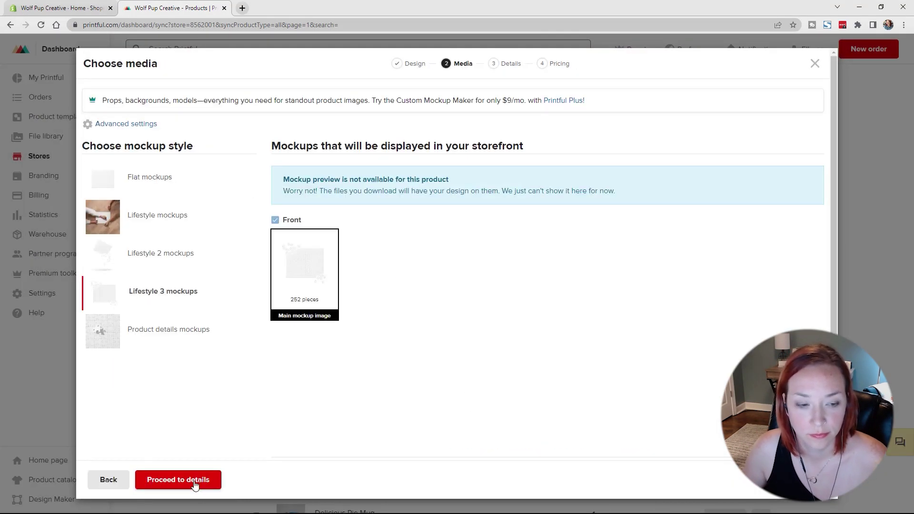
# Step: Title the copy Pie Puzzle, keep the 22 dollar retail price and submit it to the store
pyautogui.click(178, 477)
pyautogui.tripleClick(461, 152)
pyautogui.write('Pie Puzzle')
pyautogui.click(178, 475)
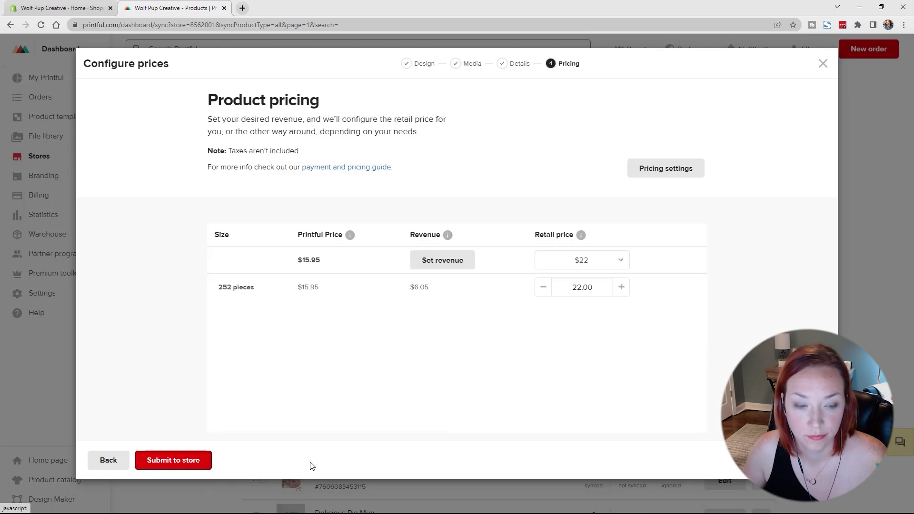
pyautogui.click(173, 459)
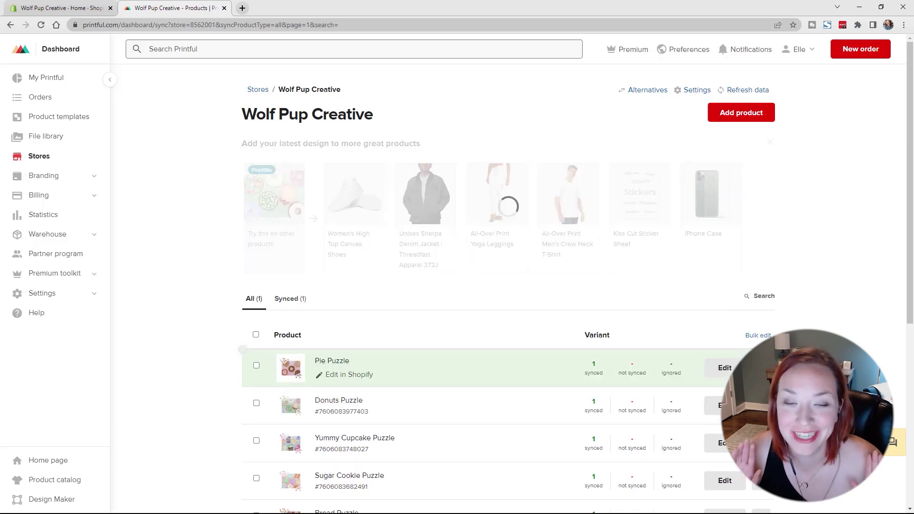
# Step: Start adding a new product and browse the kids and youth T-shirts category
pyautogui.click(746, 114)
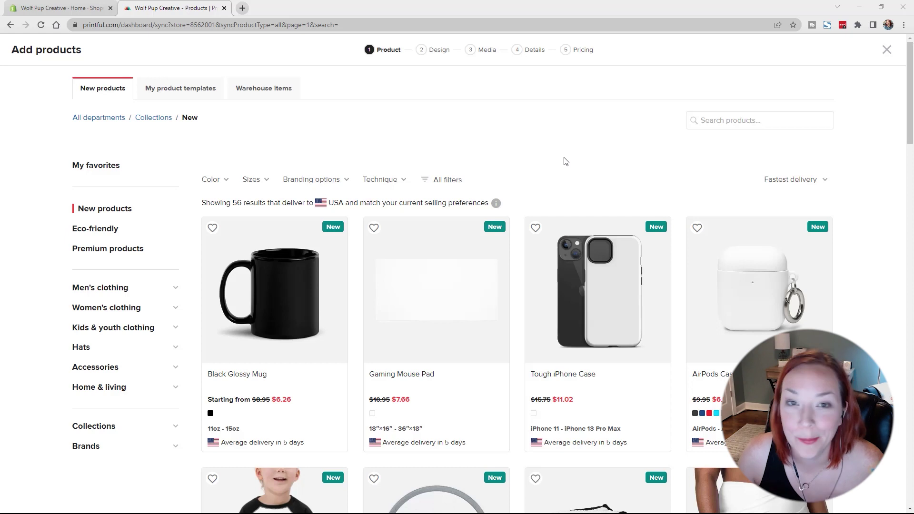
pyautogui.click(175, 328)
pyautogui.scroll(-2, 179, 316)
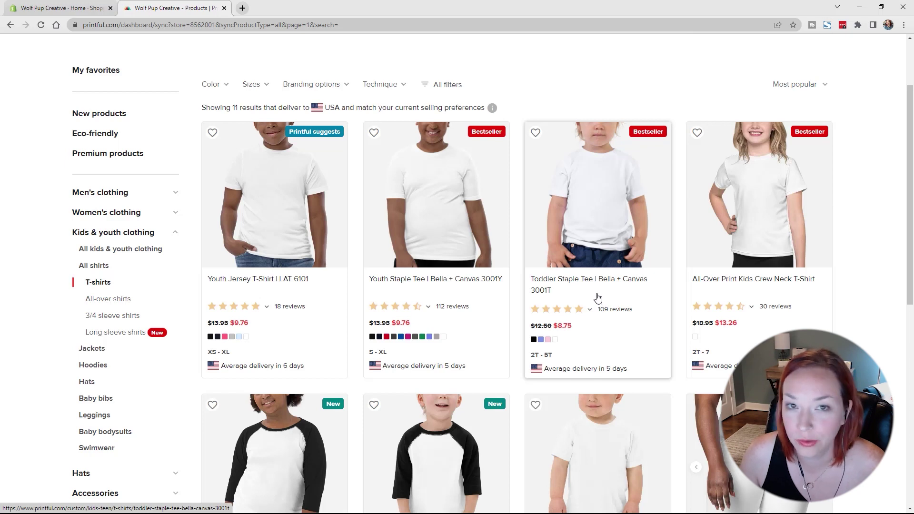
pyautogui.click(613, 213)
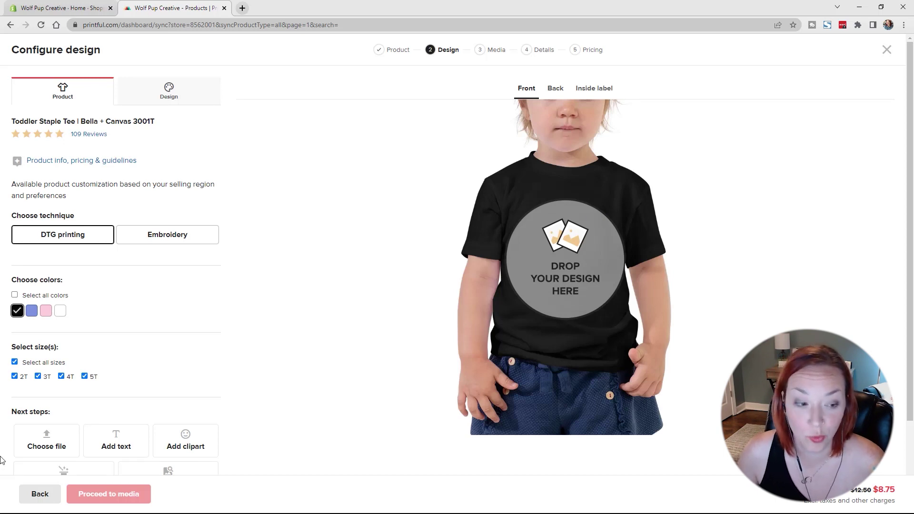
pyautogui.click(35, 495)
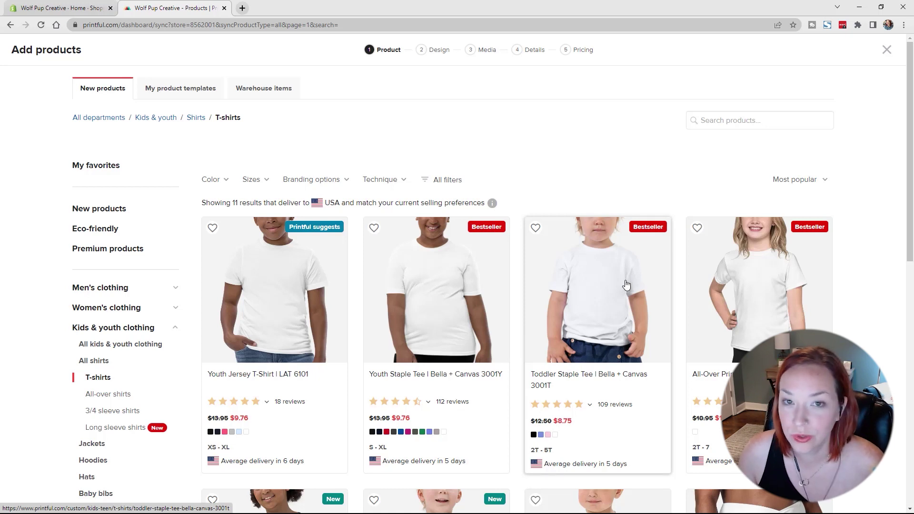
pyautogui.scroll(-8, 615, 291)
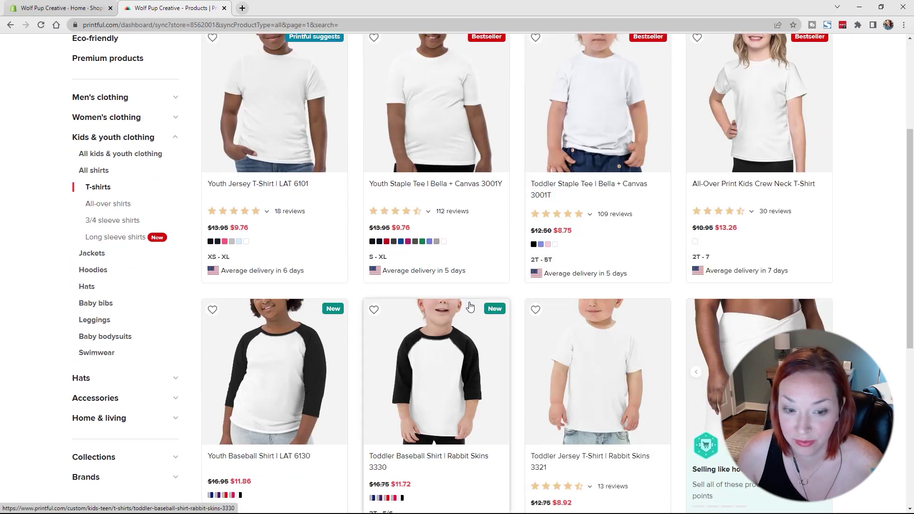
pyautogui.scroll(4, 471, 302)
pyautogui.scroll(3, 488, 303)
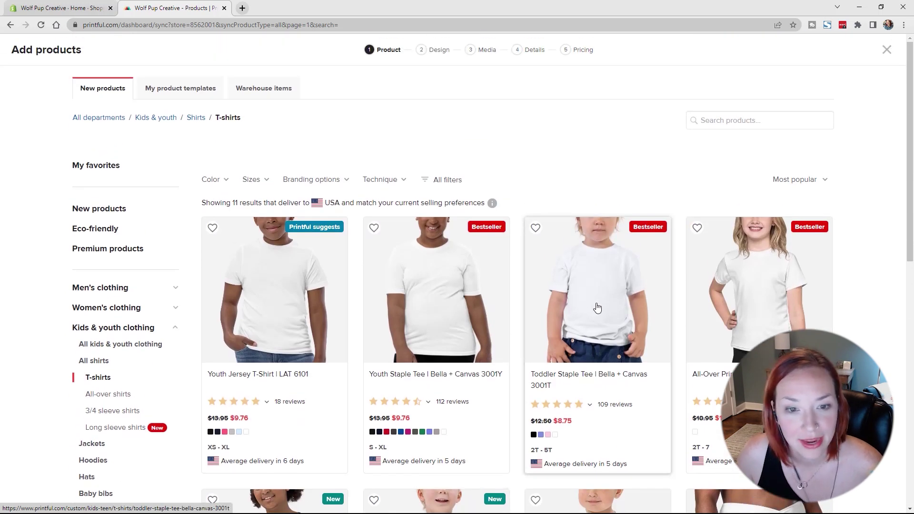
# Step: Select the Toddler Staple Tee | Bella + Canvas 3001T and make white its only color
pyautogui.click(623, 297)
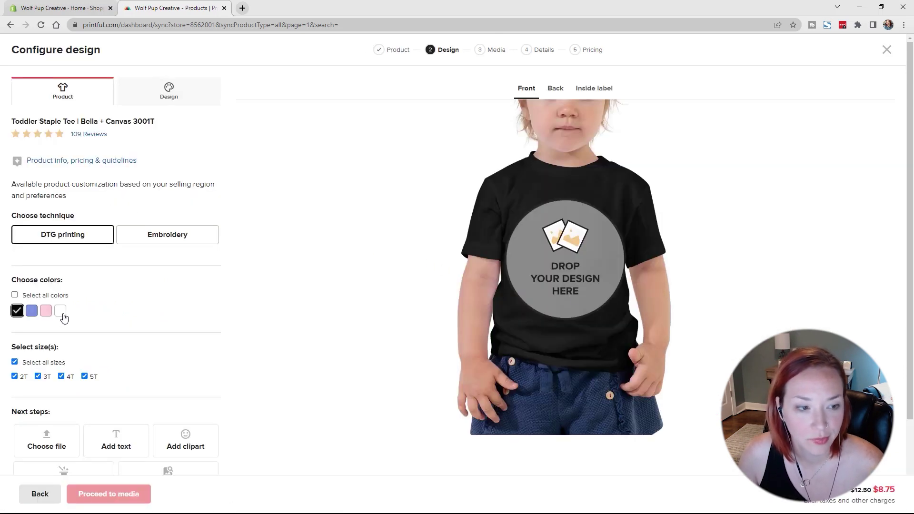
pyautogui.click(60, 311)
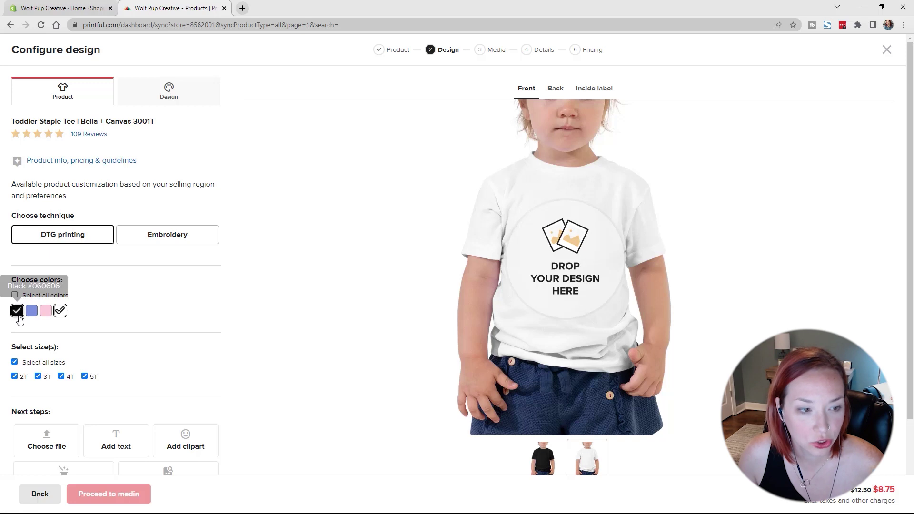
pyautogui.click(17, 310)
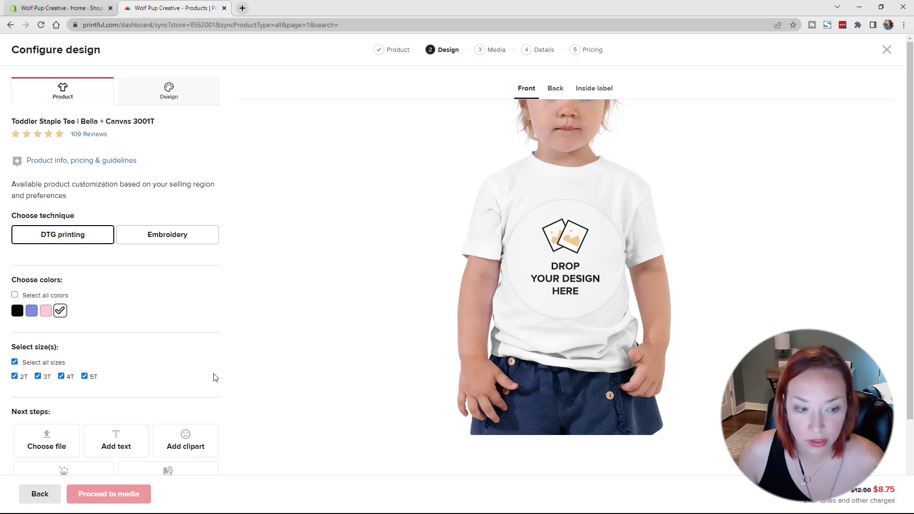
# Step: Upload the Cookie-Monster-7x8 image from the TShirts folder and apply it to the tee's front
pyautogui.scroll(-2, 214, 377)
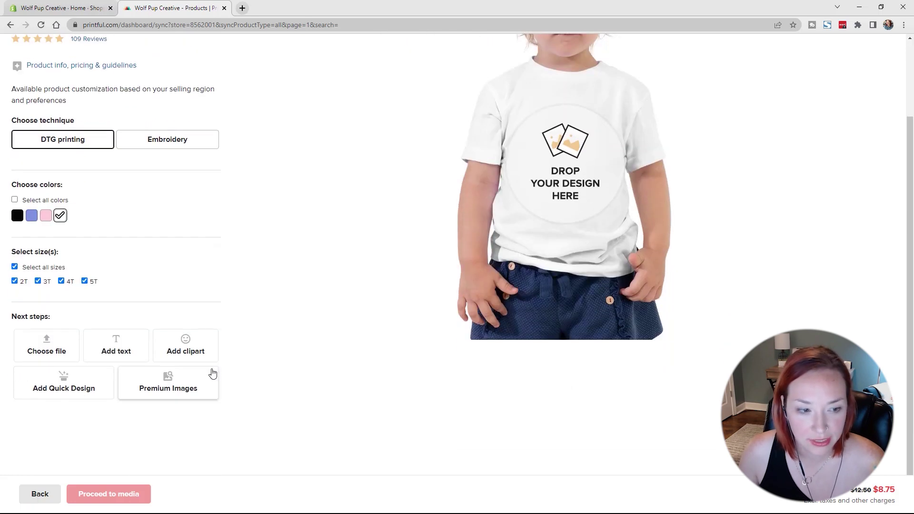
pyautogui.click(50, 352)
pyautogui.click(589, 109)
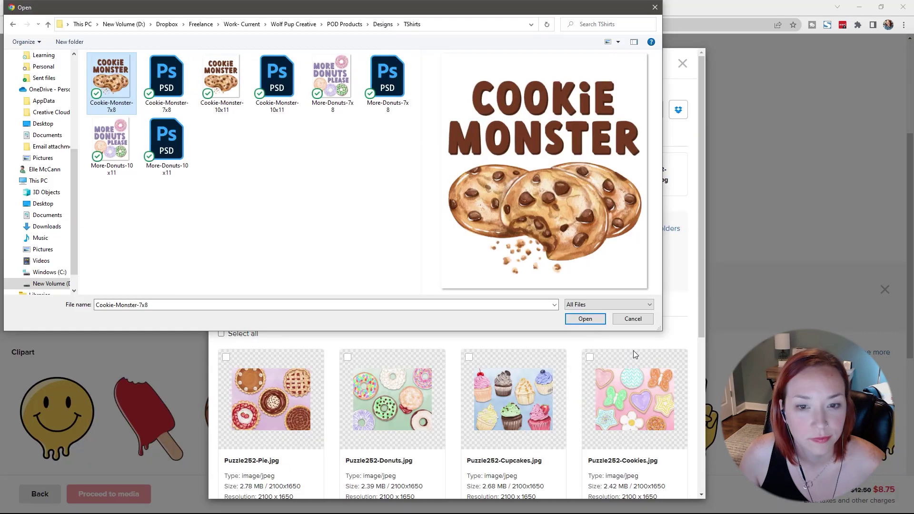
pyautogui.click(587, 320)
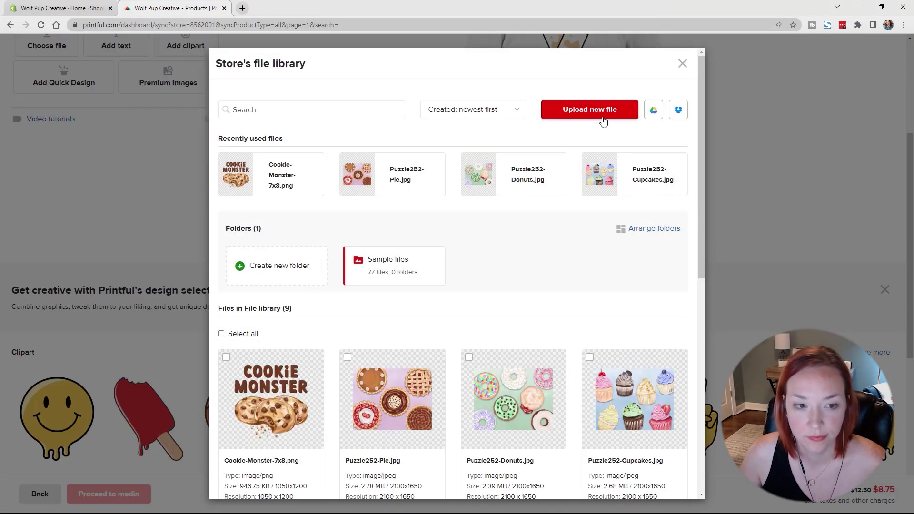
pyautogui.click(278, 403)
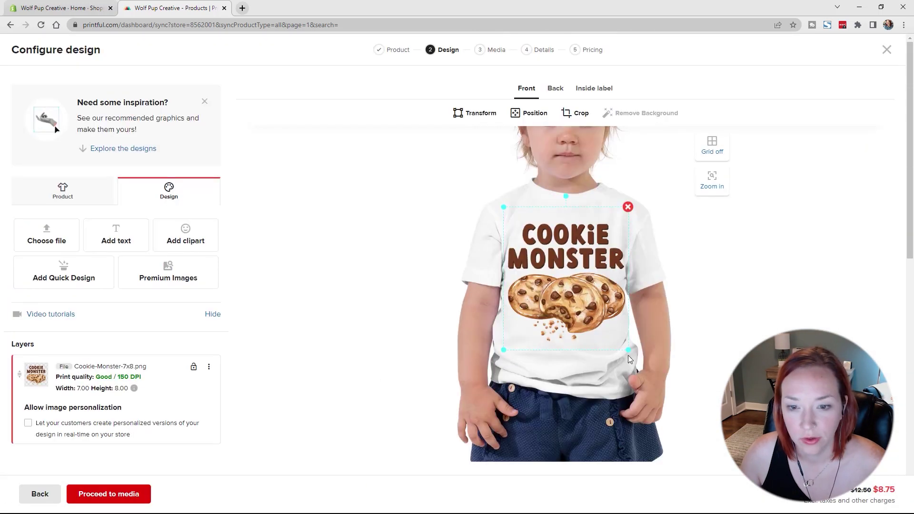
# Step: Shrink the Cookie Monster design to about 5.55 by 6.35, center it on the upper chest and continue to the media choice
pyautogui.moveTo(628, 350); pyautogui.dragTo(614, 335)
pyautogui.moveTo(570, 296)
pyautogui.mouseDown()
pyautogui.moveTo(571, 273)
pyautogui.moveTo(574, 284)
pyautogui.mouseUp()
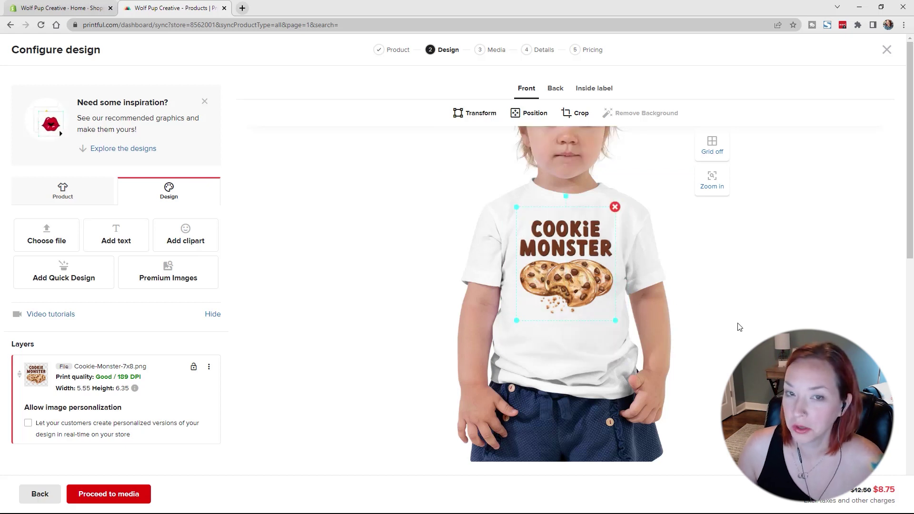
pyautogui.click(133, 495)
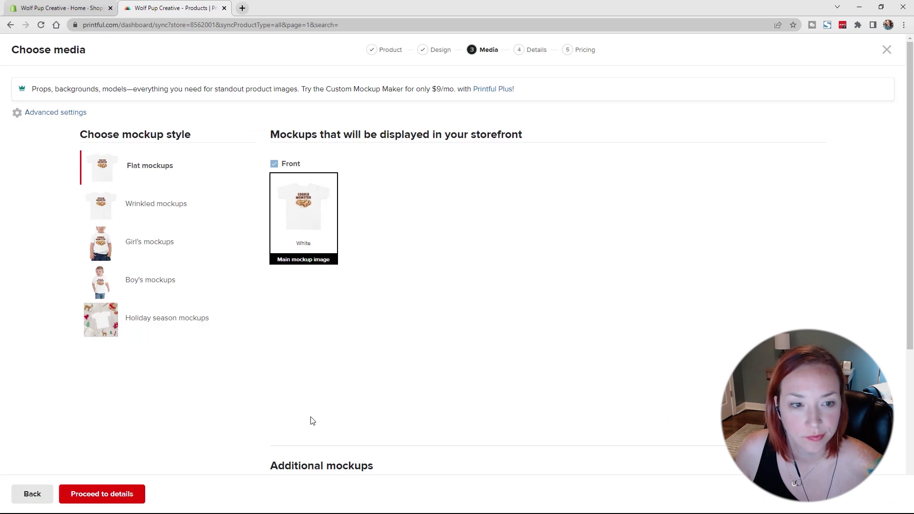
# Step: Compare the boy's and girl's mockups, choose Boy's mockups for the Cookie Monster tee and continue to the details
pyautogui.click(149, 279)
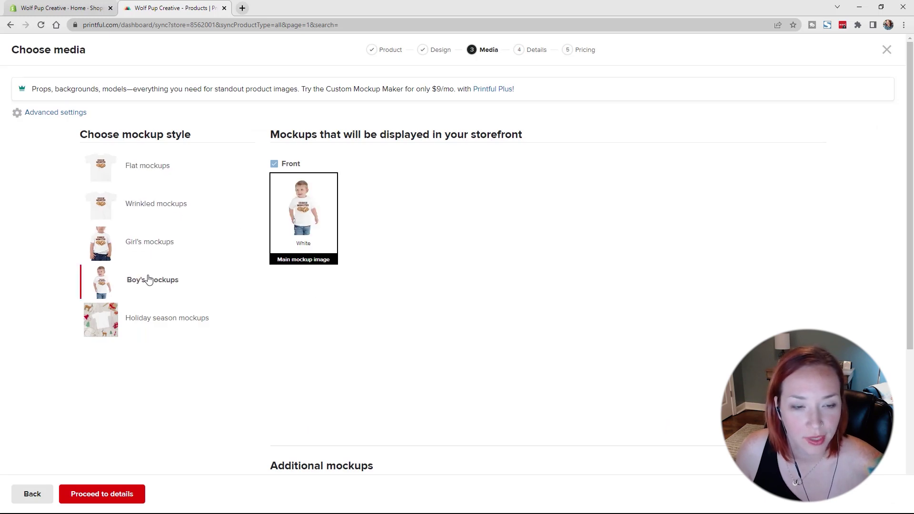
pyautogui.click(157, 245)
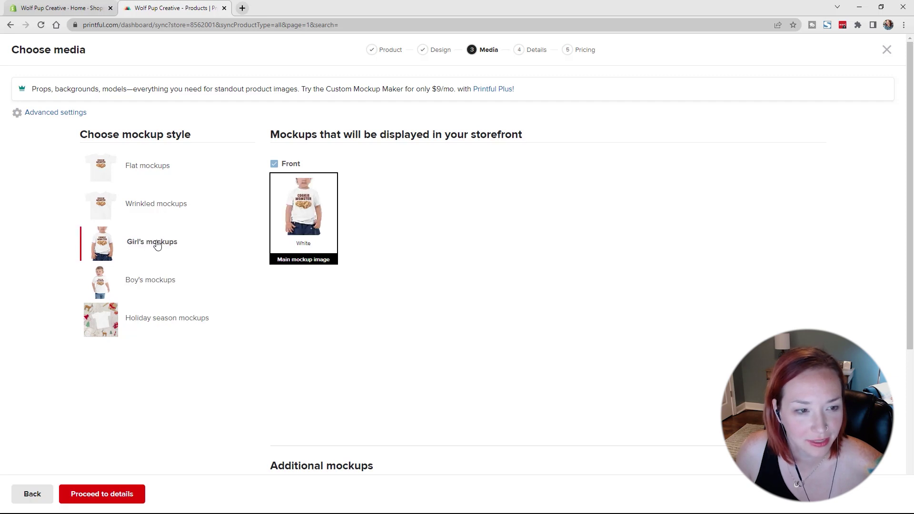
pyautogui.click(149, 284)
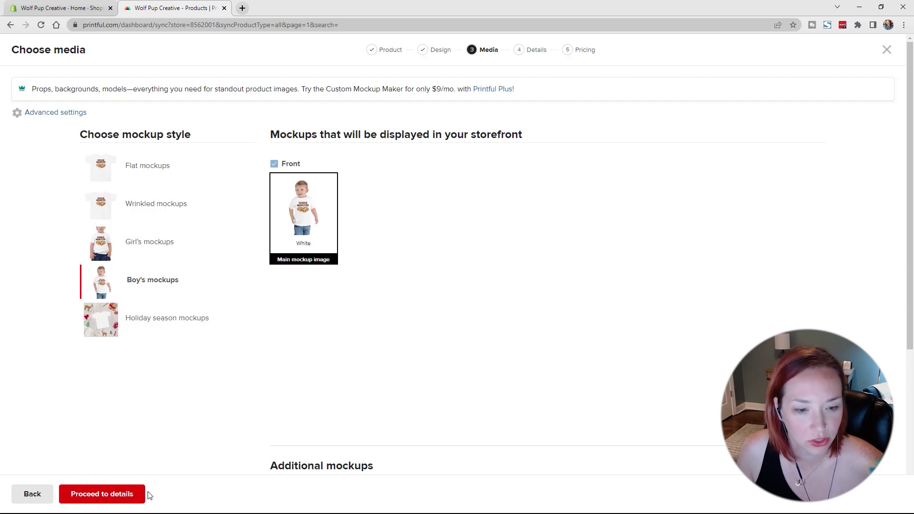
pyautogui.scroll(-5, 356, 340)
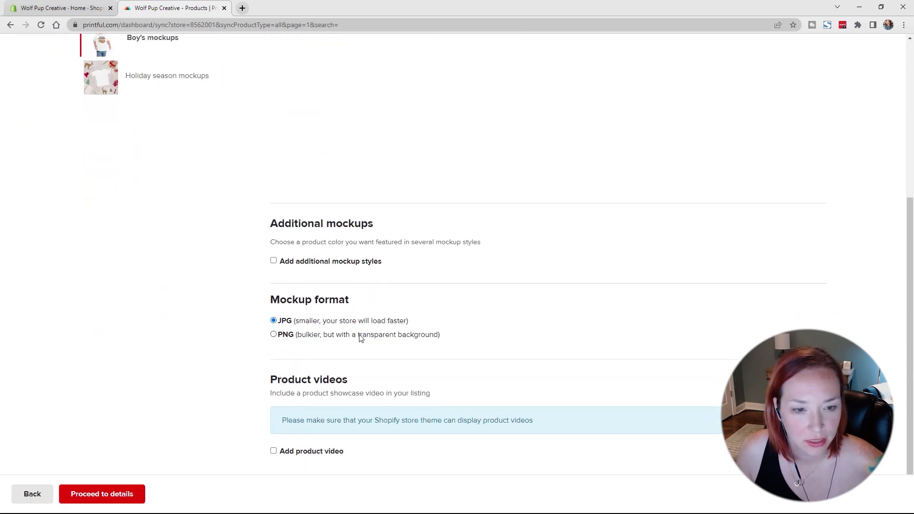
pyautogui.click(125, 495)
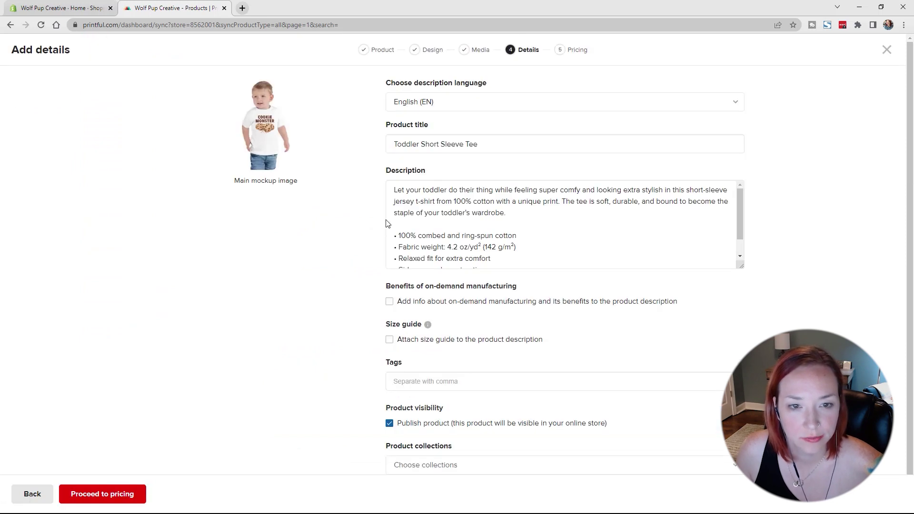
# Step: Title the product Cookie Monster Short Sleeve Tee, turn off publishing to the online store and continue to pricing
pyautogui.click(394, 144)
pyautogui.write('Cookie Monster')
pyautogui.moveTo(449, 144); pyautogui.dragTo(479, 144)
pyautogui.press('BackSpace')
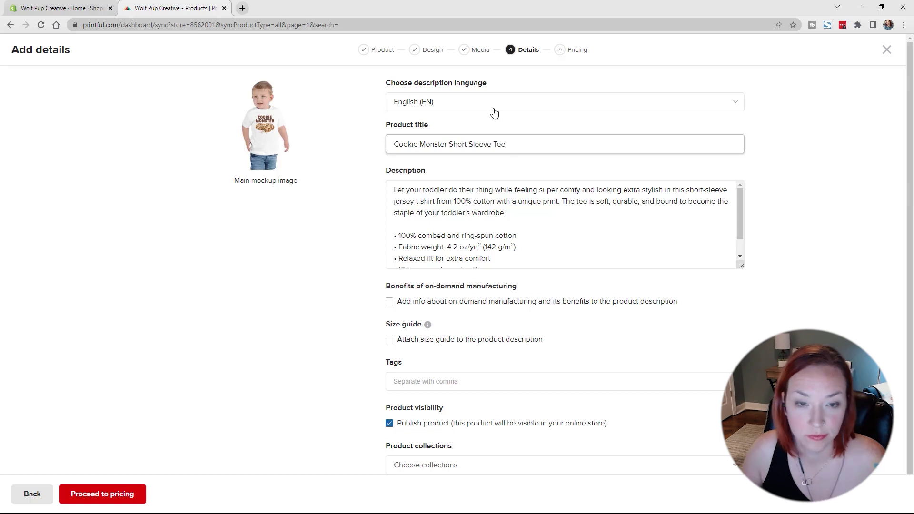
pyautogui.scroll(-1, 614, 308)
pyautogui.click(394, 410)
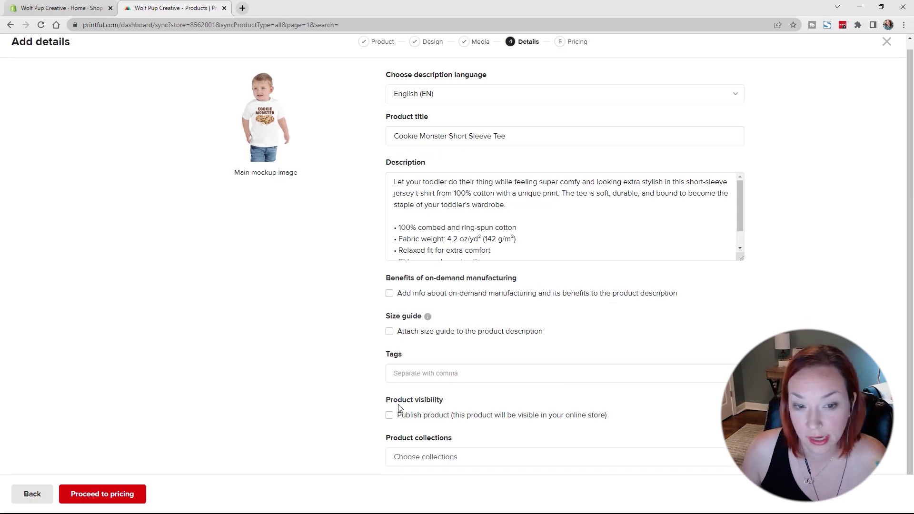
pyautogui.click(131, 498)
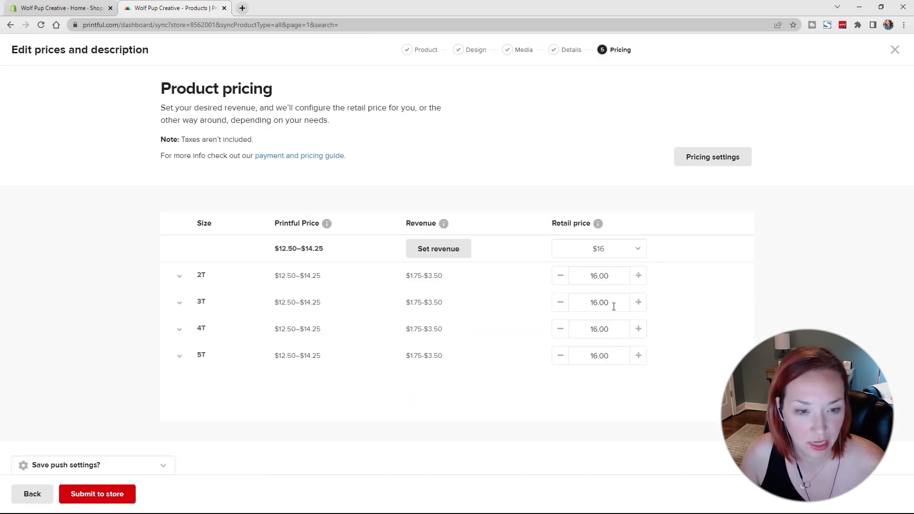
# Step: Set the retail price of all toddler sizes to 18 dollars and submit the tee to the store
pyautogui.click(597, 277)
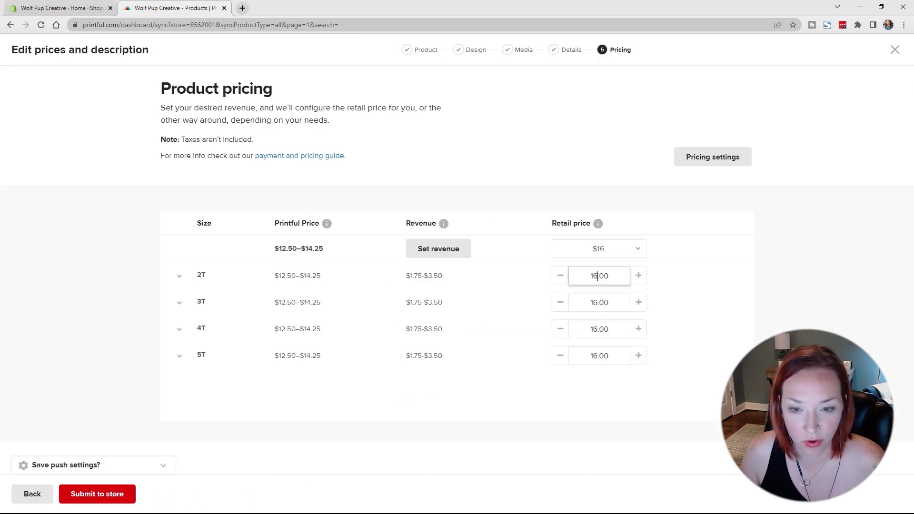
pyautogui.click(607, 252)
pyautogui.click(528, 323)
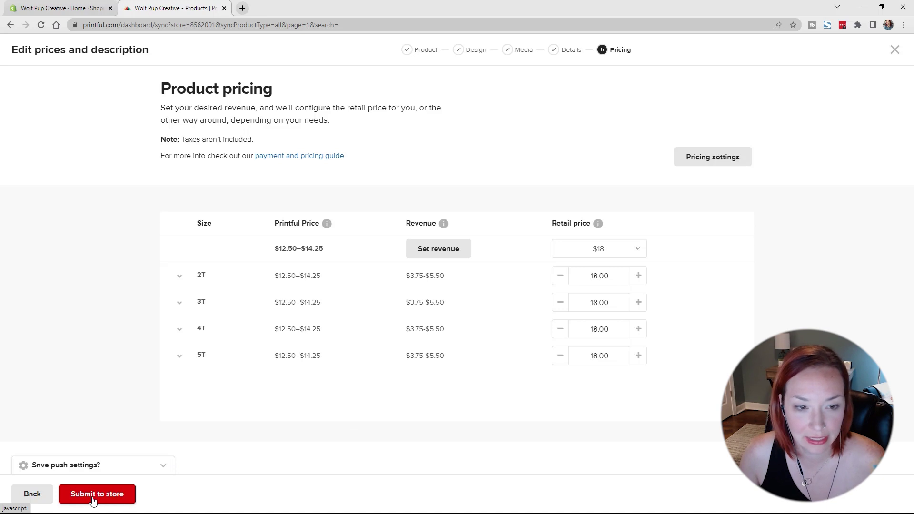
pyautogui.click(93, 500)
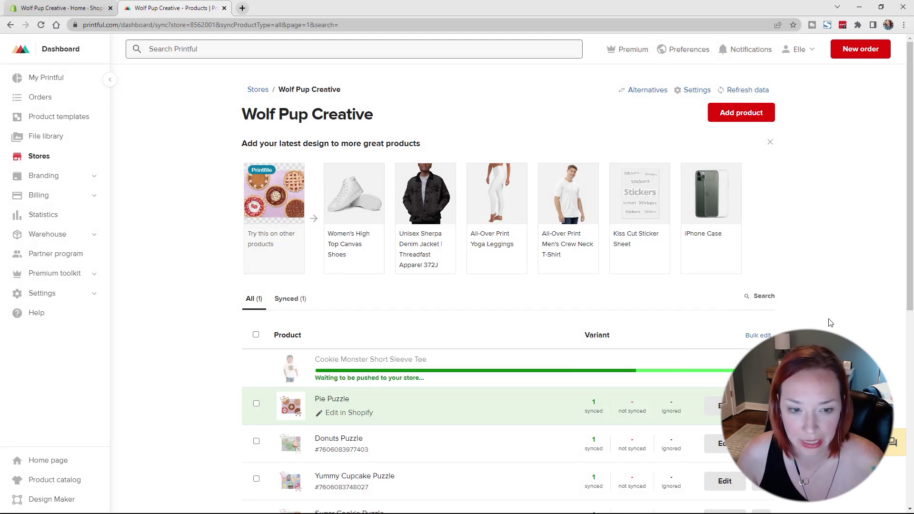
# Step: Duplicate the Cookie Monster Short Sleeve Tee, then upload the More-Donuts-10x11 image and apply it to the copy
pyautogui.click(760, 367)
pyautogui.click(713, 391)
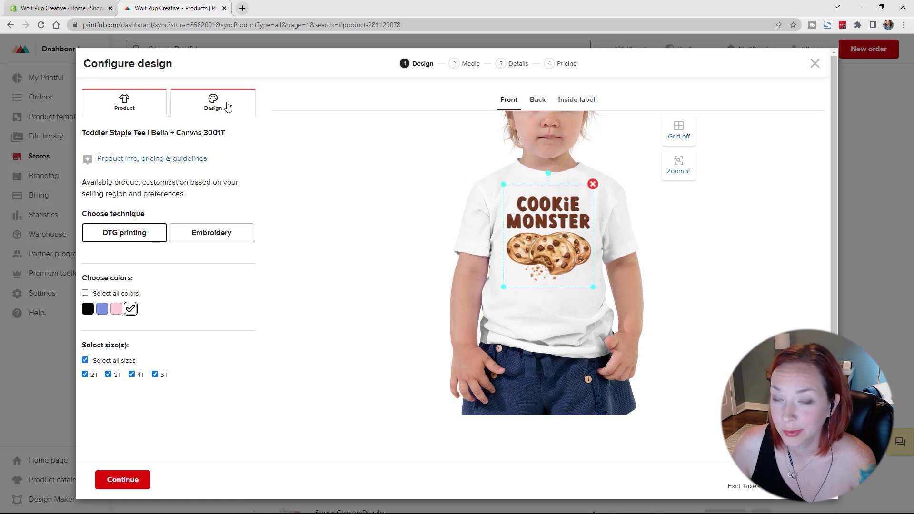
pyautogui.click(228, 107)
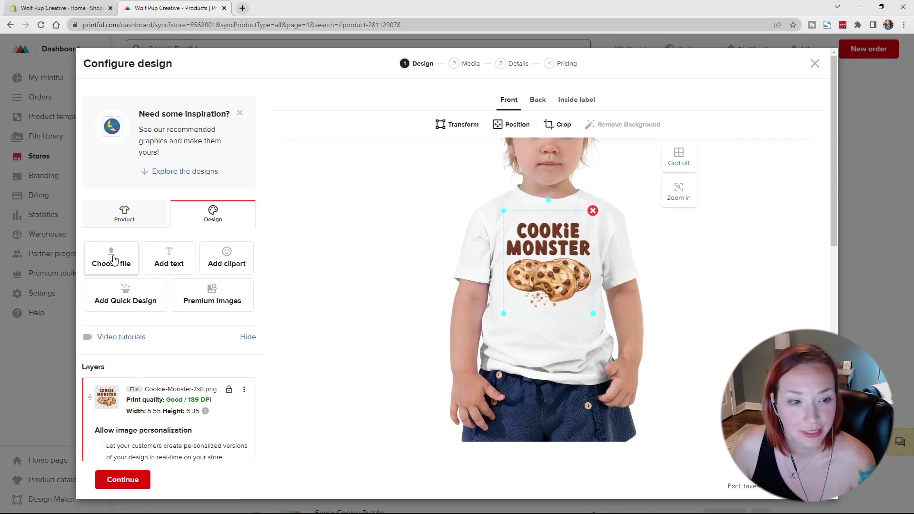
pyautogui.click(113, 259)
pyautogui.click(590, 110)
pyautogui.doubleClick(97, 148)
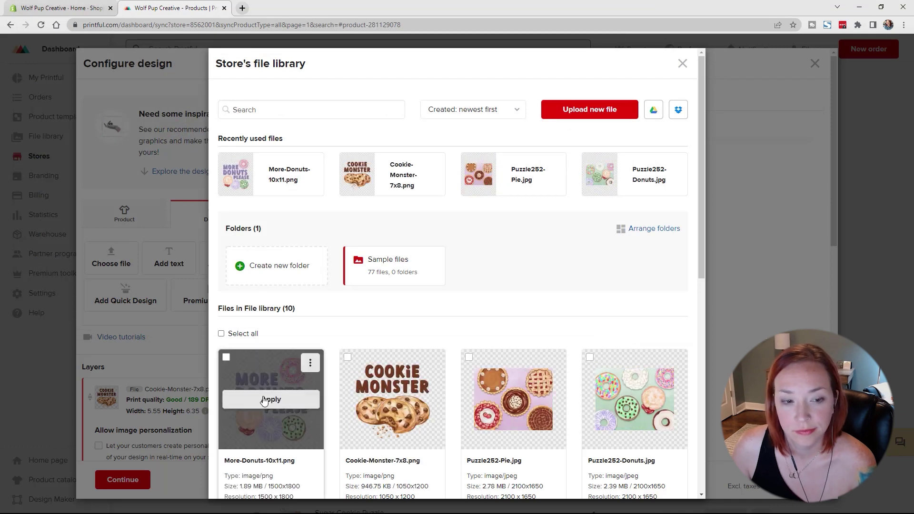
pyautogui.click(265, 401)
# Step: Delete the Cookie-Monster-7x8 layer from the duplicated tee's design
pyautogui.scroll(-4, 477, 358)
pyautogui.click(244, 246)
pyautogui.click(185, 305)
# Step: Shrink the More Donuts design to about 5.34 by 6.41 and place it centered on the upper chest
pyautogui.scroll(4, 436, 323)
pyautogui.moveTo(603, 342); pyautogui.dragTo(590, 332)
pyautogui.moveTo(557, 308); pyautogui.dragTo(557, 298)
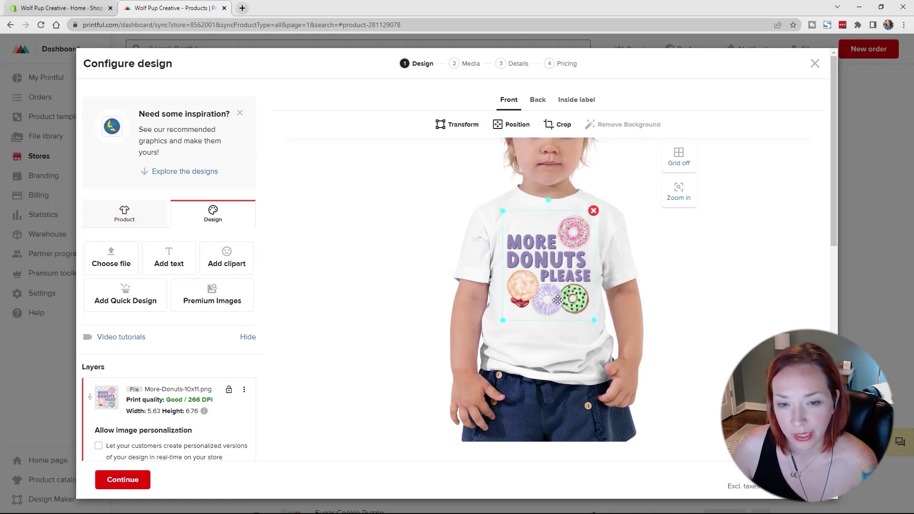
pyautogui.click(592, 324)
pyautogui.moveTo(591, 322); pyautogui.dragTo(569, 295)
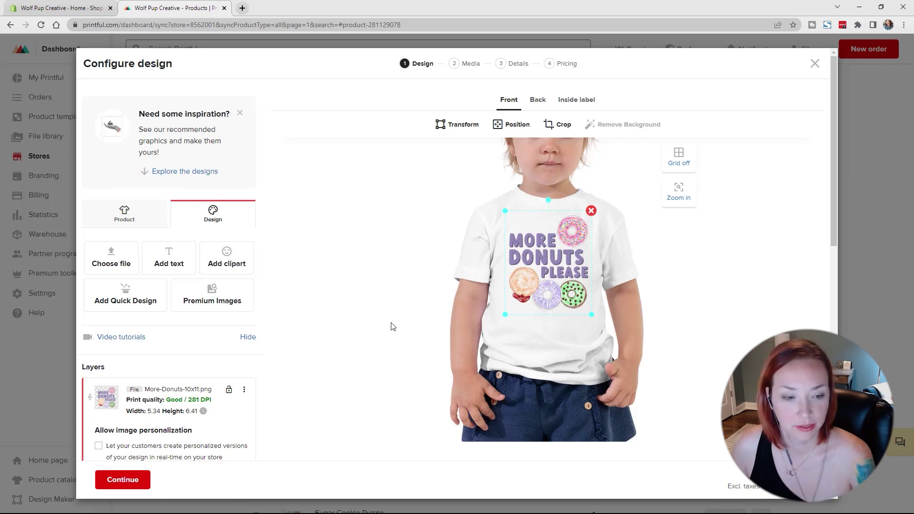
pyautogui.scroll(-2, 306, 299)
pyautogui.scroll(2, 306, 299)
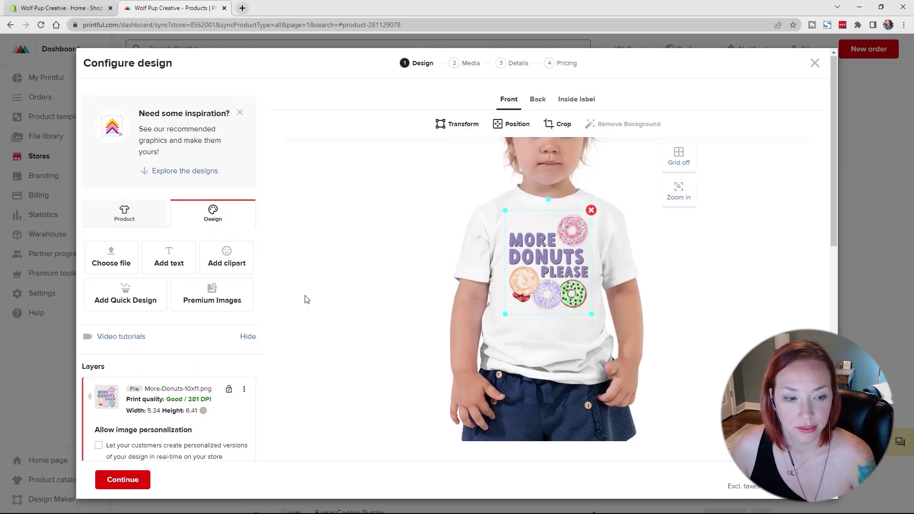
# Step: Choose Boy's mockups as the media for the More Donuts tee and continue to the product details
pyautogui.click(117, 481)
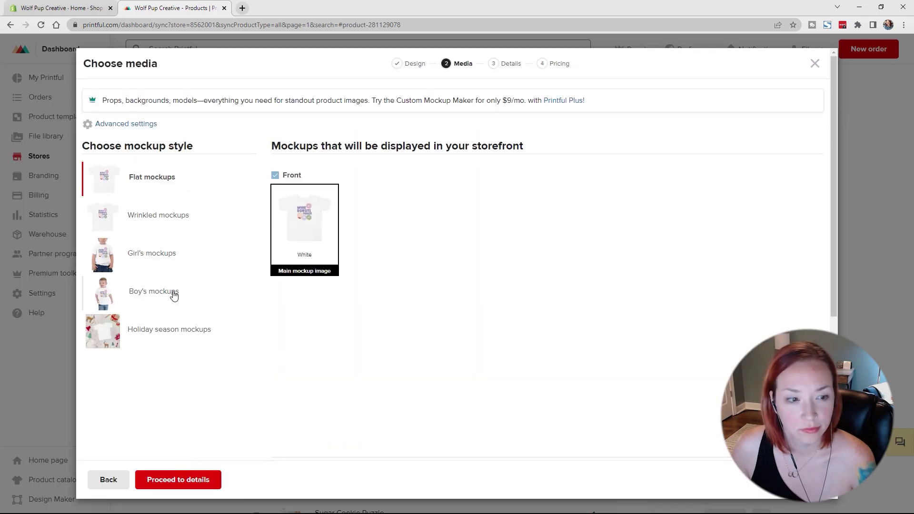
pyautogui.click(174, 296)
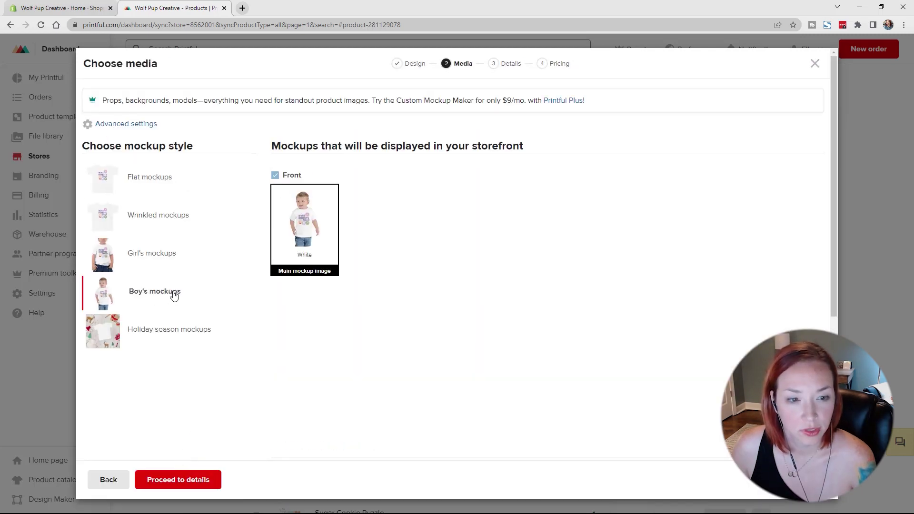
pyautogui.click(204, 489)
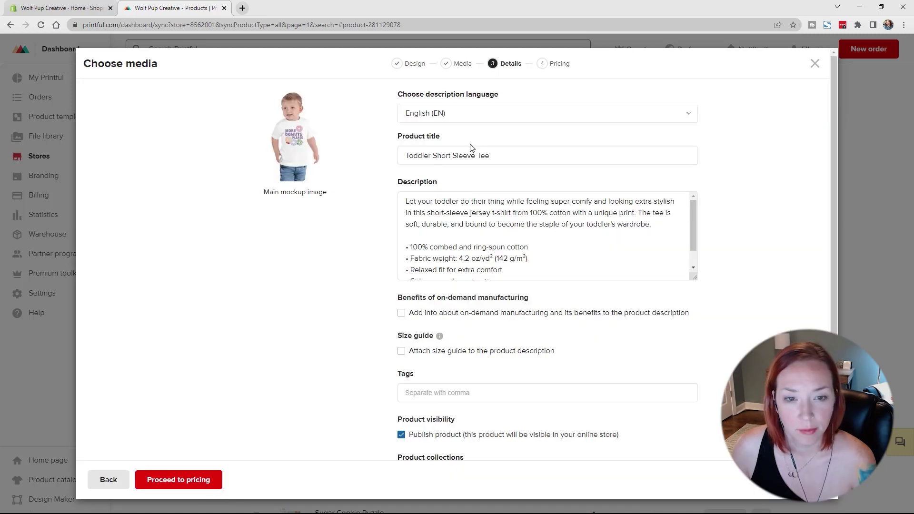
# Step: Title the product "More Donuts Please Short Sleeve Tee", continue through pricing and submit it to the store
pyautogui.click(422, 158)
pyautogui.doubleClick(418, 155)
pyautogui.write('More Donuts Please')
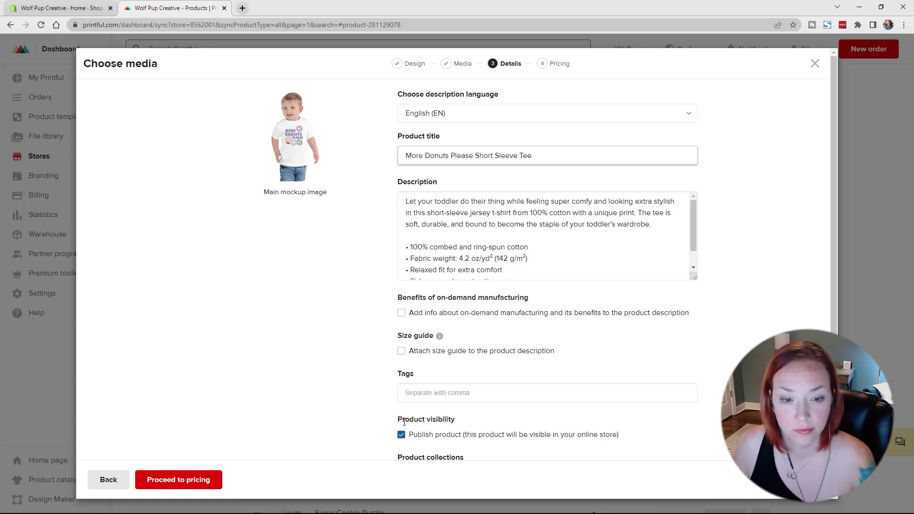
pyautogui.scroll(-1, 333, 438)
pyautogui.click(206, 481)
pyautogui.click(621, 260)
pyautogui.press('Return')
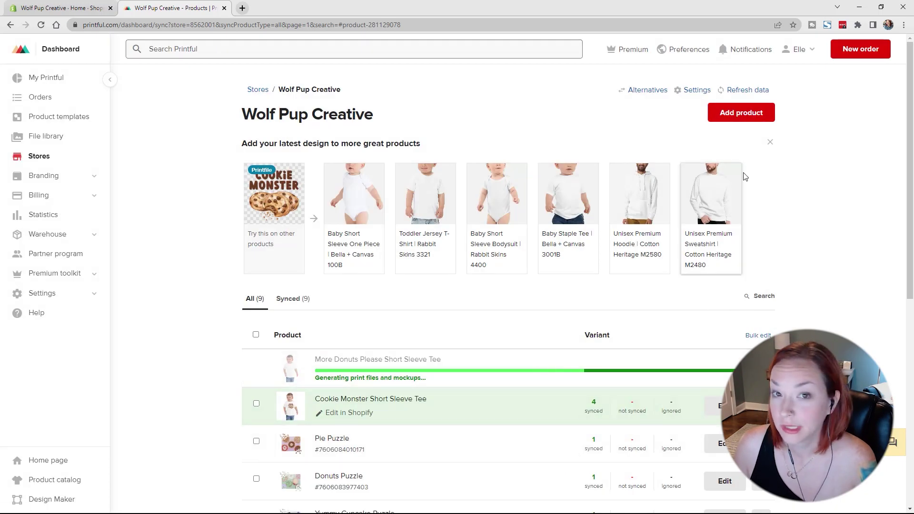
# Step: Start a new product and choose the Enhanced Matte Paper Poster (in) from the Home & living posters
pyautogui.click(728, 114)
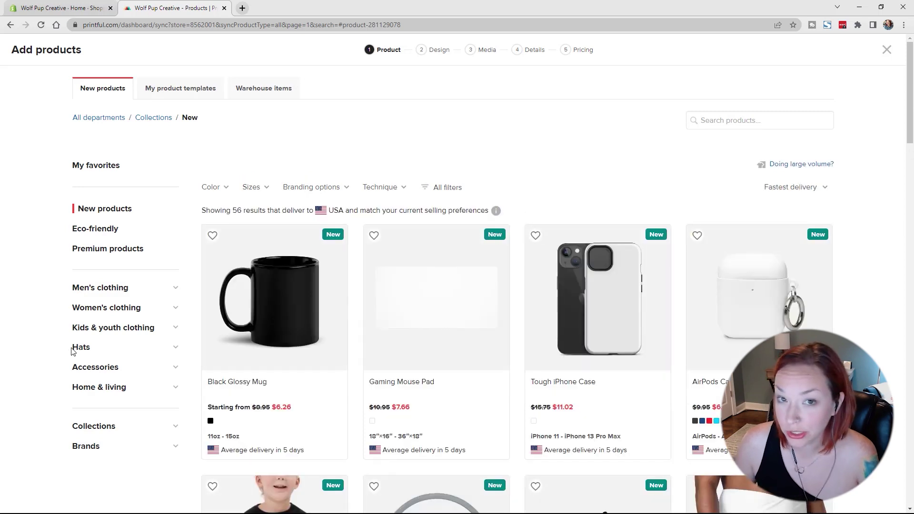
pyautogui.click(119, 370)
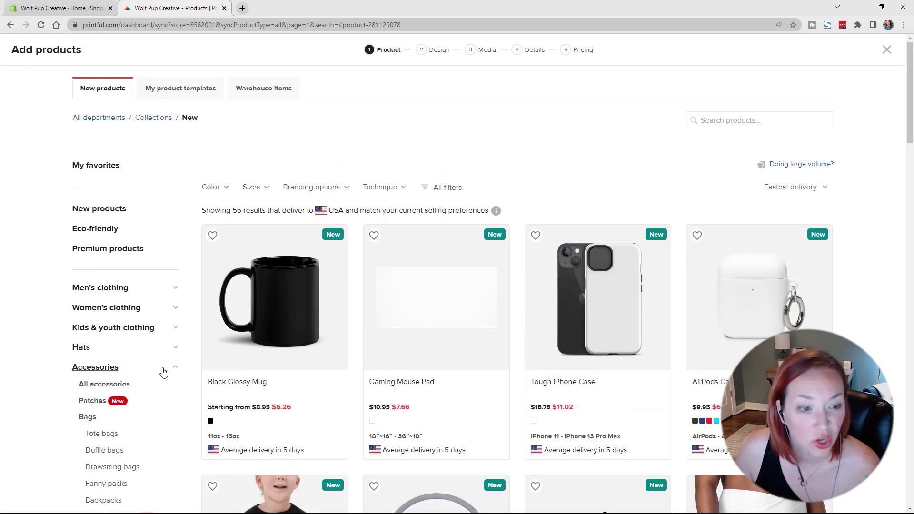
pyautogui.click(161, 373)
pyautogui.click(134, 389)
pyautogui.scroll(-2, 137, 401)
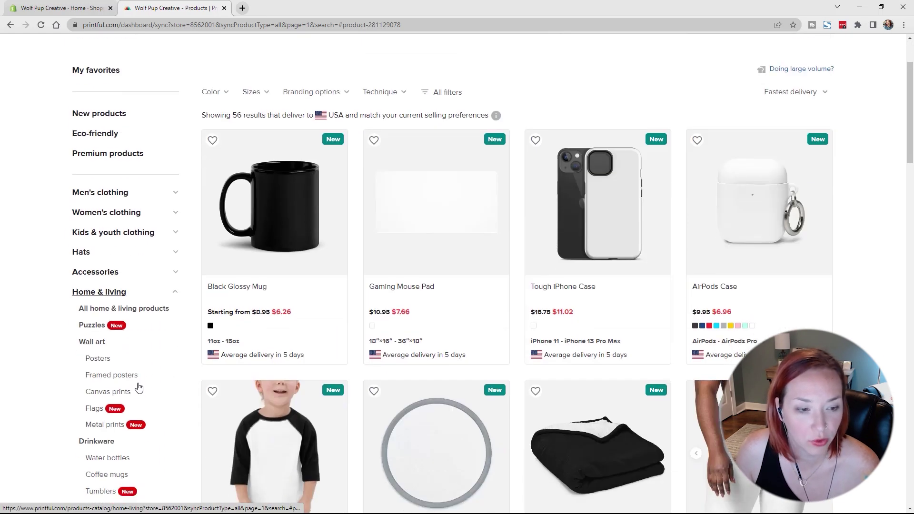
pyautogui.scroll(-2, 95, 328)
pyautogui.scroll(-1, 119, 327)
pyautogui.scroll(-3, 119, 327)
pyautogui.scroll(4, 119, 326)
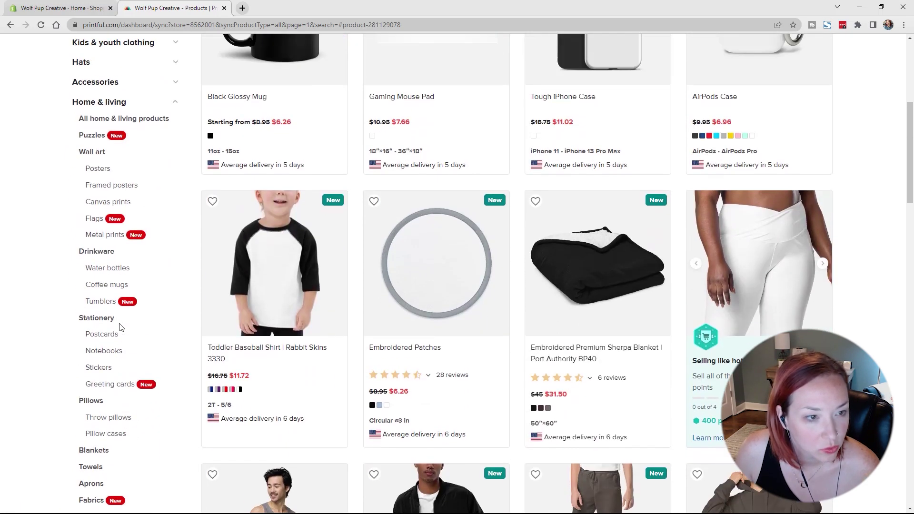
pyautogui.click(99, 263)
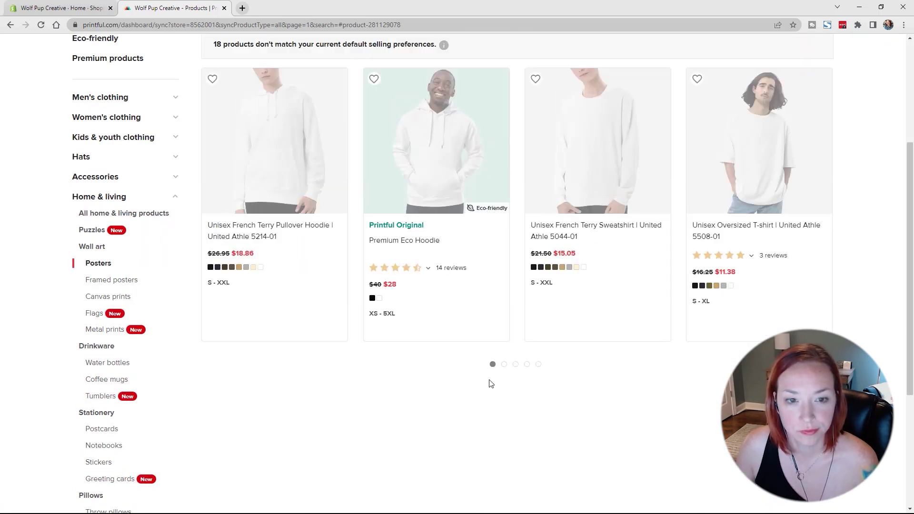
pyautogui.scroll(4, 489, 380)
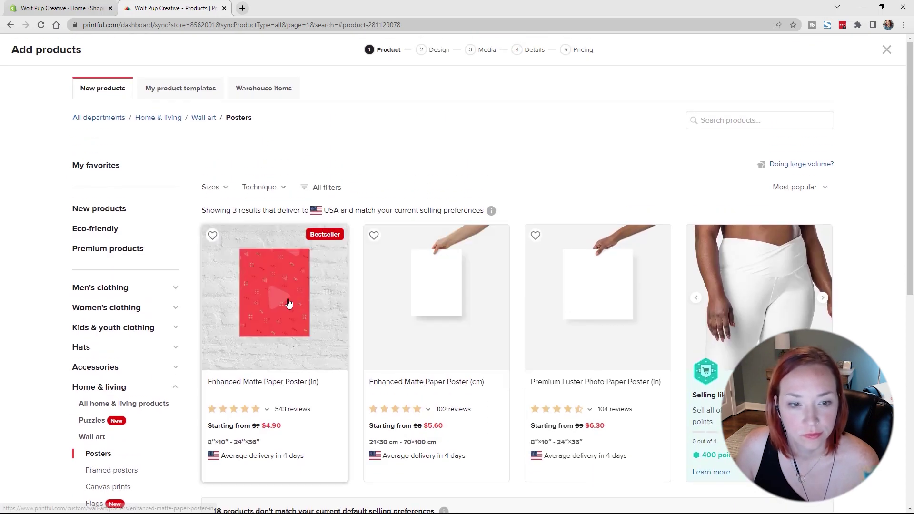
pyautogui.click(271, 298)
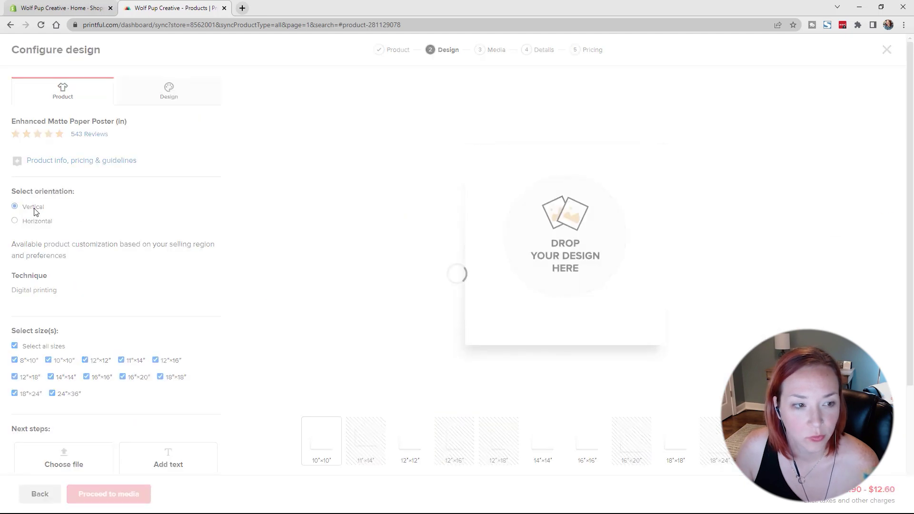
# Step: Limit the poster sizes to 8×10, 11×14, 16×20, 18×24 and 24×36 inches by deselecting all the others
pyautogui.scroll(-1, 221, 276)
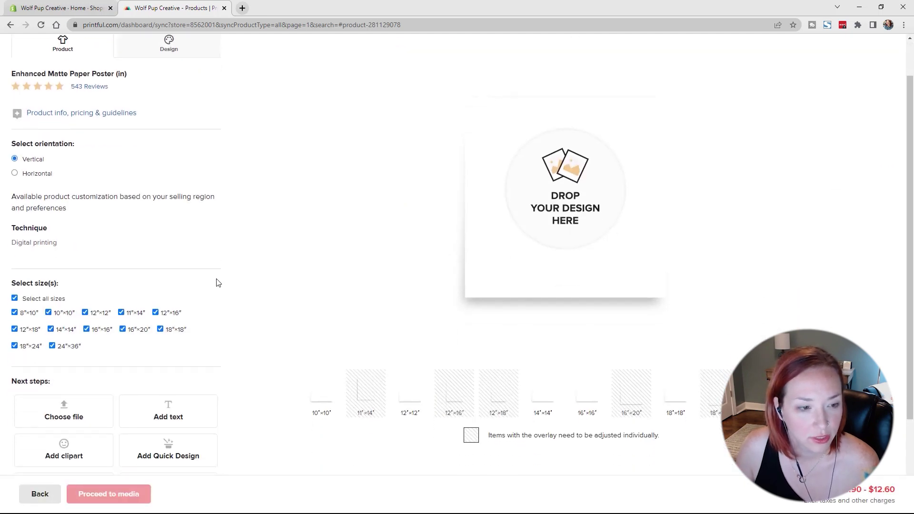
pyautogui.click(49, 313)
pyautogui.click(84, 312)
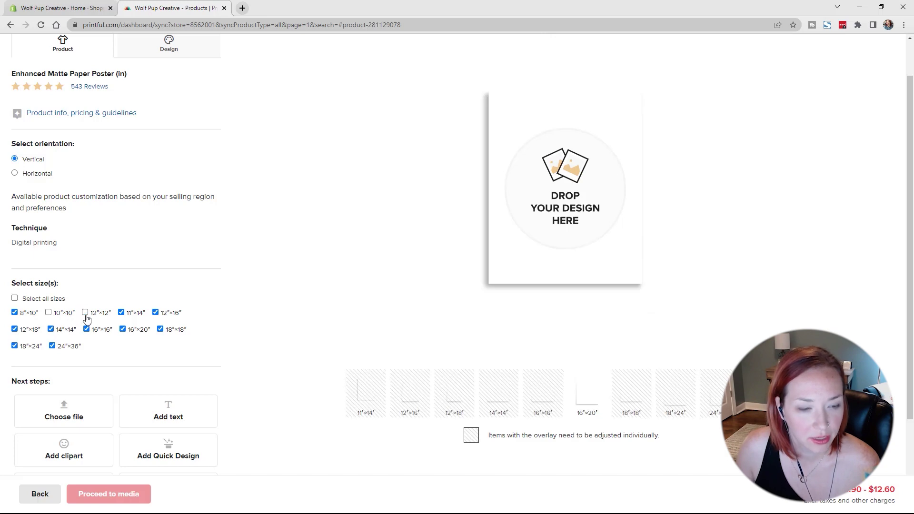
pyautogui.click(157, 314)
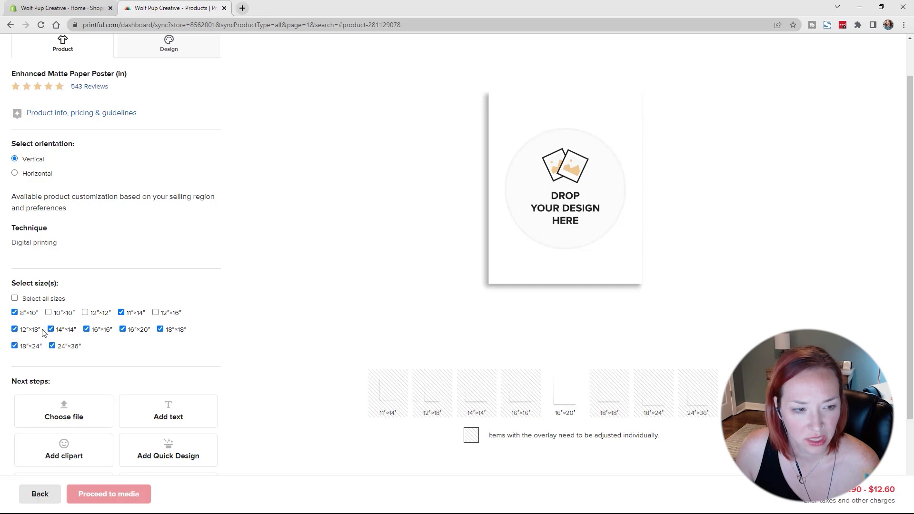
pyautogui.click(50, 331)
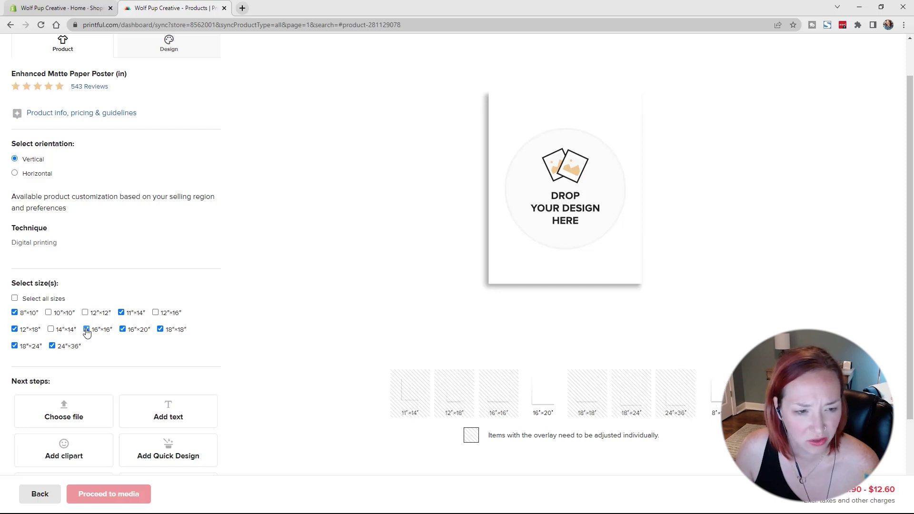
pyautogui.click(87, 329)
pyautogui.click(161, 329)
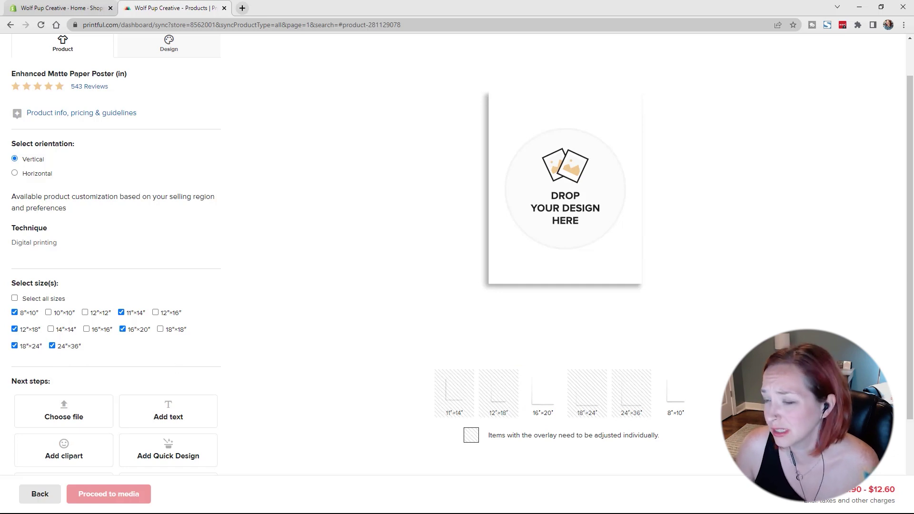
pyautogui.click(15, 329)
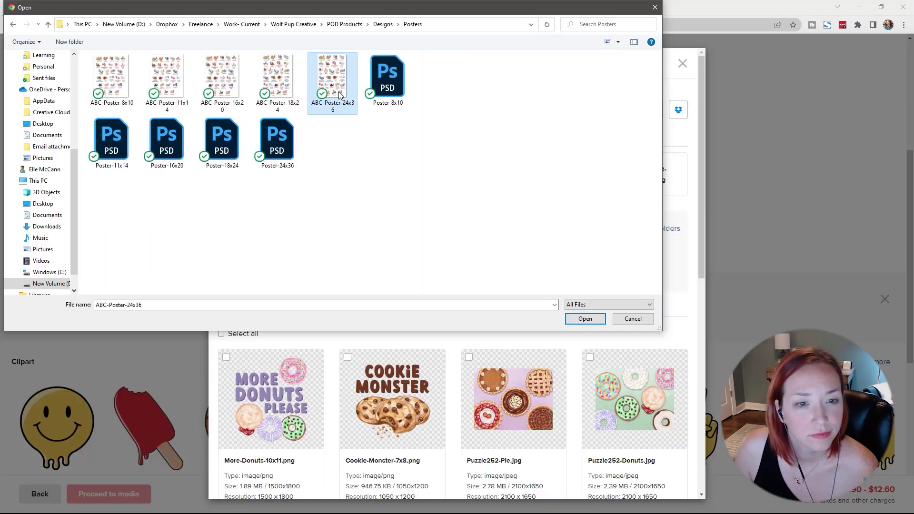
# Step: Upload the five ABC-Poster images to the file library, apply ABC-Poster-24x36.jpg to the poster and dismiss the size adjustment notice
pyautogui.keyDown('shift'); pyautogui.click(117, 82); pyautogui.keyUp('shift')
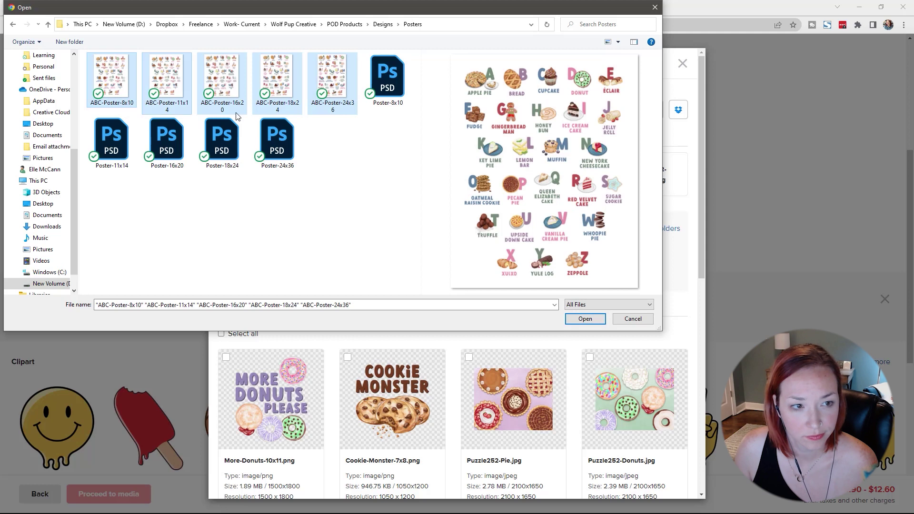
pyautogui.click(580, 319)
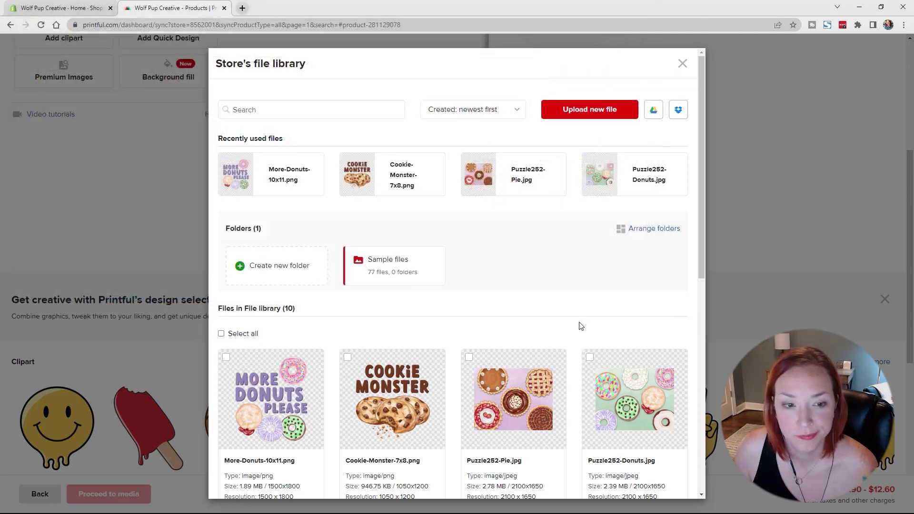
pyautogui.moveTo(267, 355)
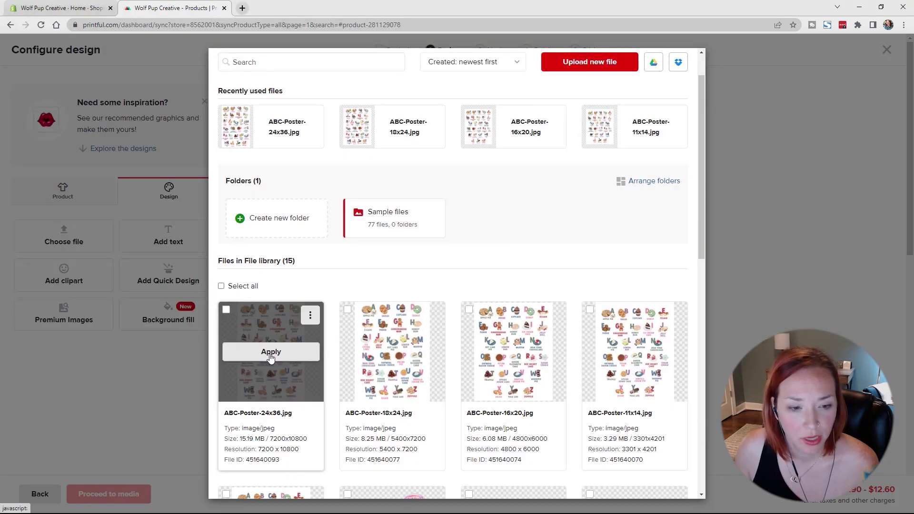
pyautogui.click(270, 356)
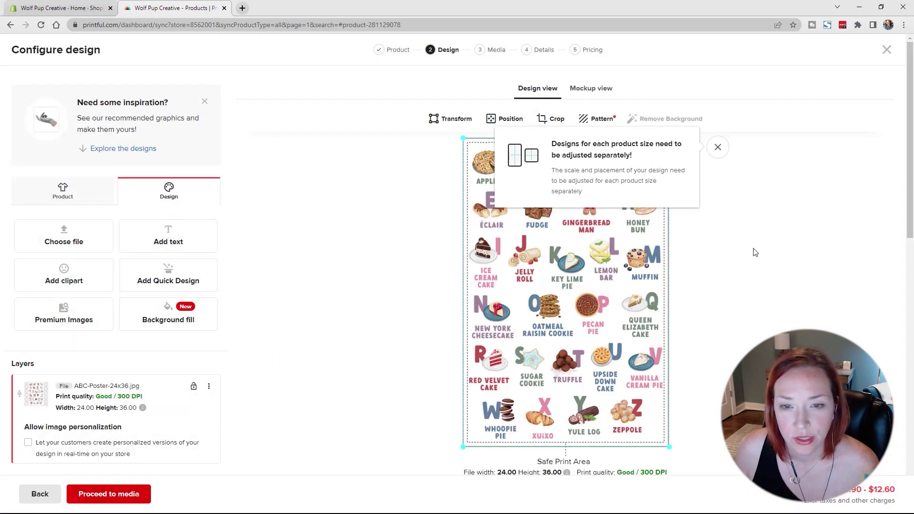
pyautogui.click(717, 147)
# Step: Shrink the artwork on the 8×10 poster to about 6.01 by 9.04 so it fits the safe print area
pyautogui.scroll(-4, 738, 203)
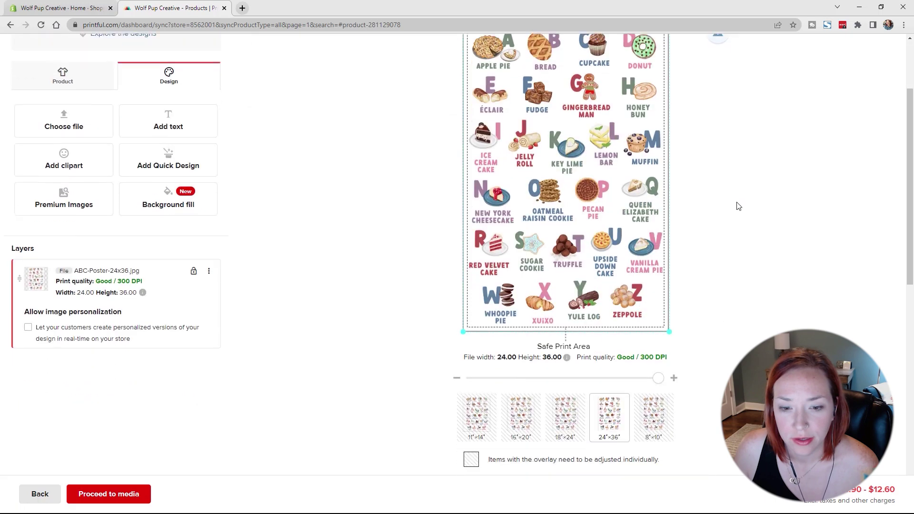
pyautogui.scroll(4, 739, 206)
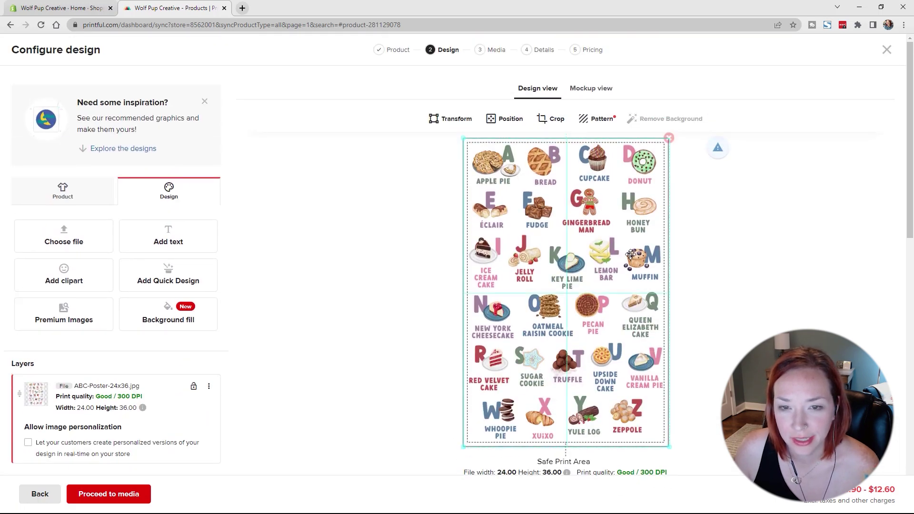
pyautogui.scroll(-4, 769, 282)
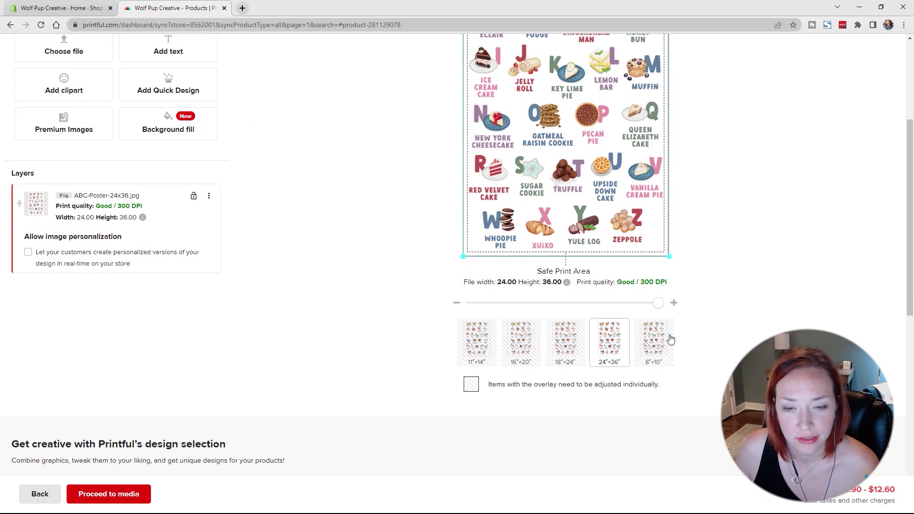
pyautogui.click(661, 341)
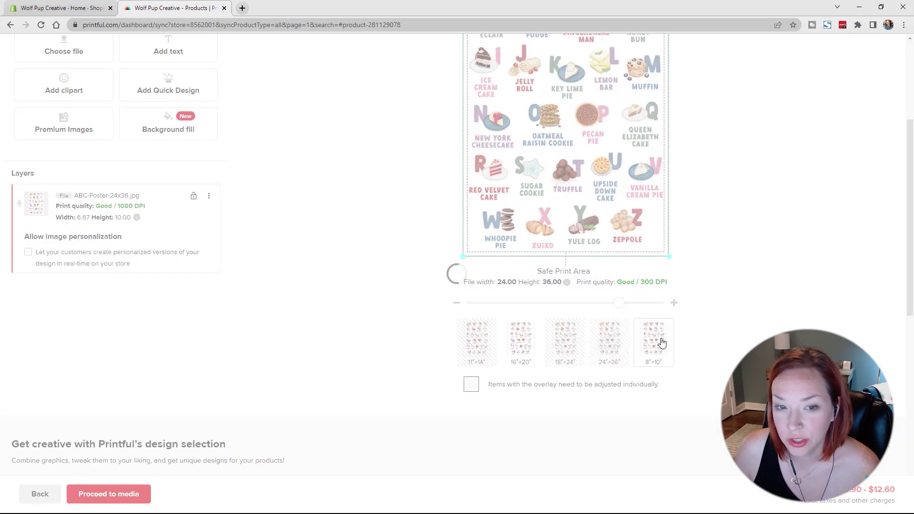
pyautogui.scroll(4, 735, 288)
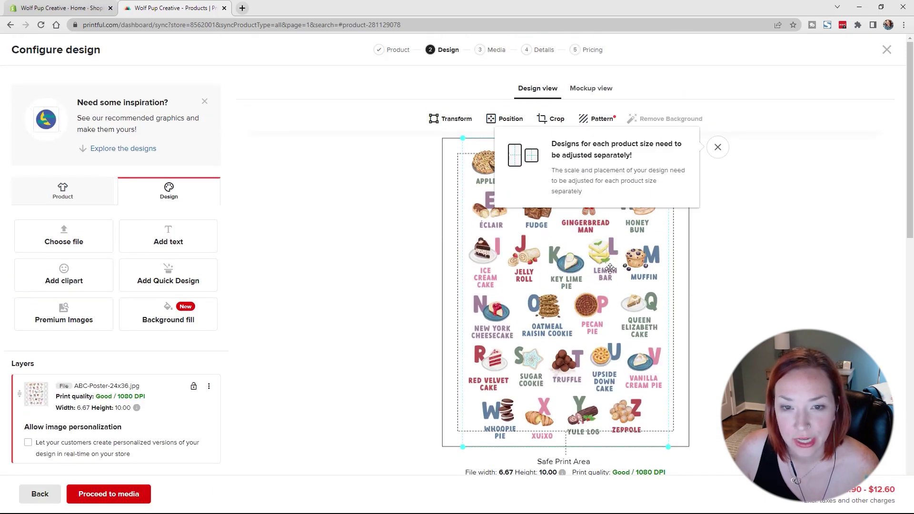
pyautogui.click(717, 148)
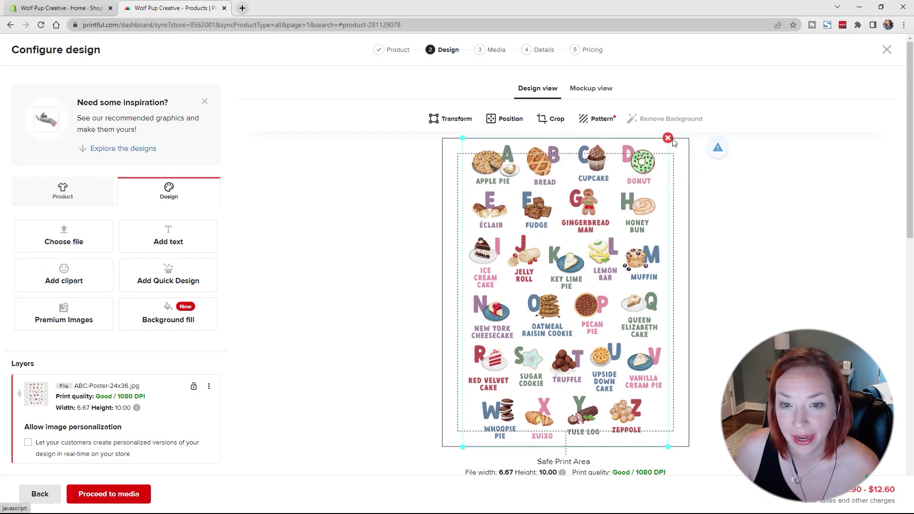
pyautogui.moveTo(668, 446); pyautogui.dragTo(658, 431)
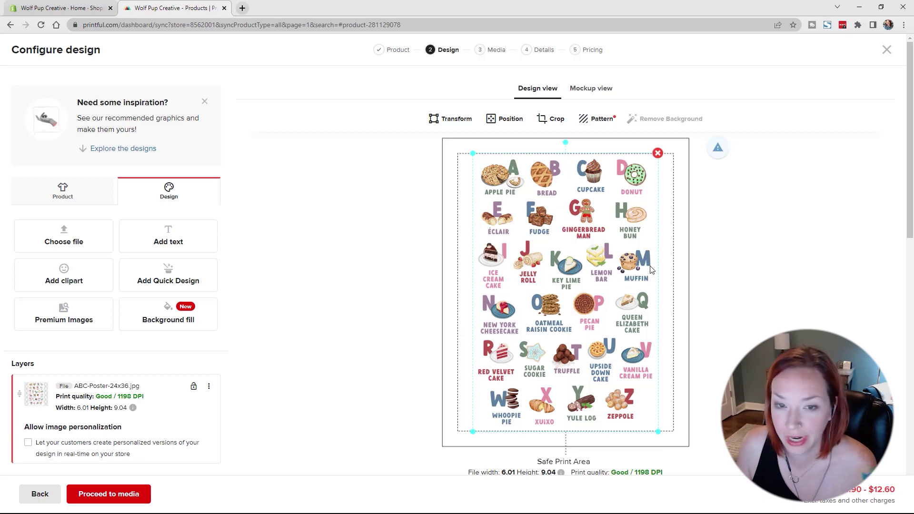
# Step: Fit the artwork on the 11×14 poster to about 8.61 by 12.89 within the safe print area and proceed to media
pyautogui.scroll(-3, 750, 302)
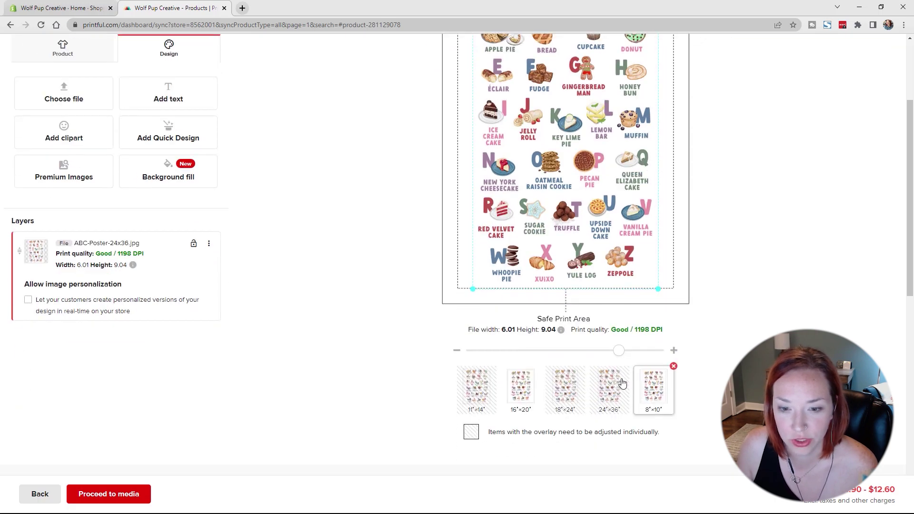
pyautogui.click(629, 366)
pyautogui.scroll(1, 765, 339)
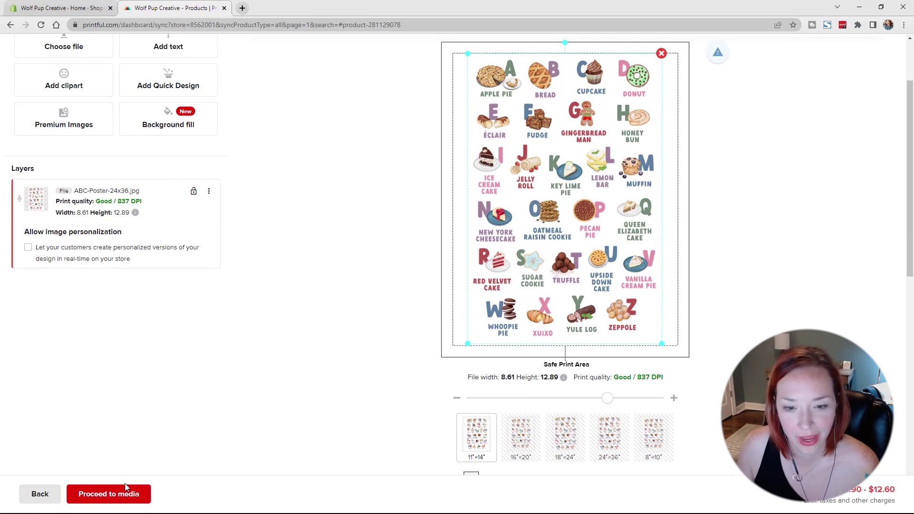
pyautogui.click(106, 497)
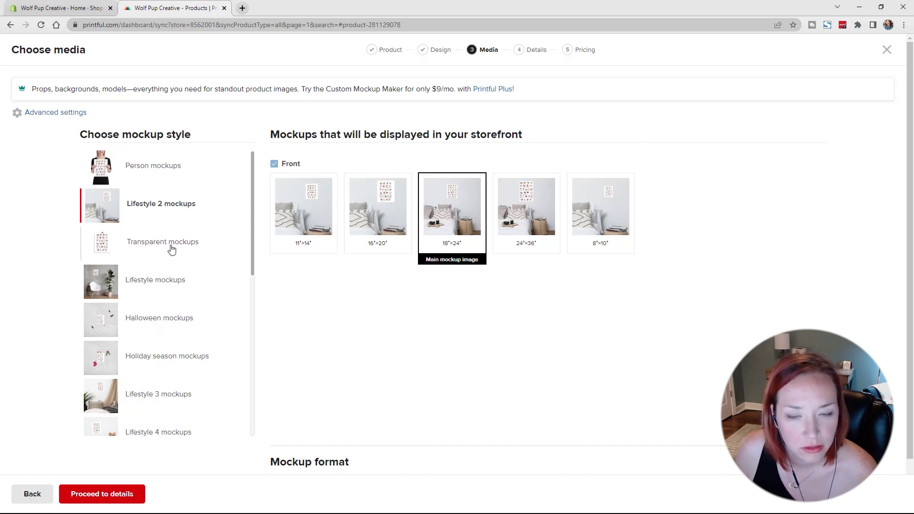
# Step: Compare the Flat and Transparent mockup styles for the ABC poster and select Flat mockups
pyautogui.scroll(-5, 167, 330)
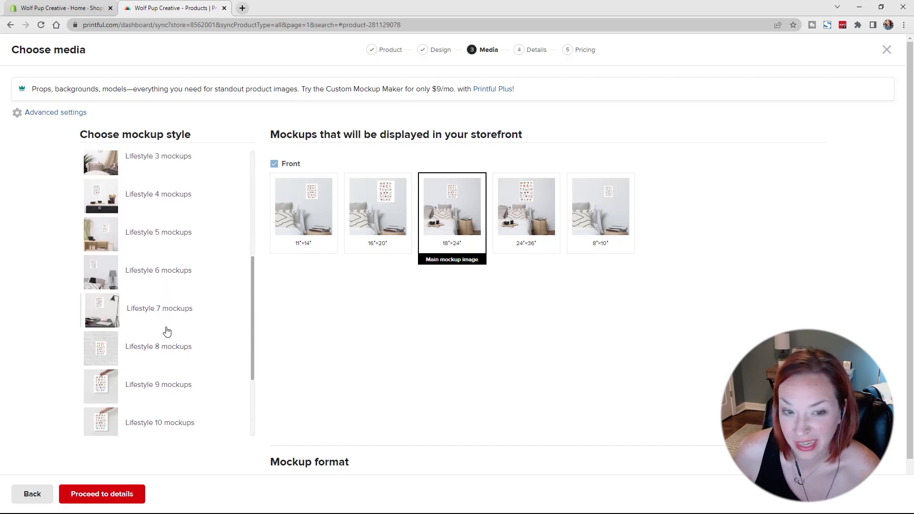
pyautogui.scroll(-3, 163, 332)
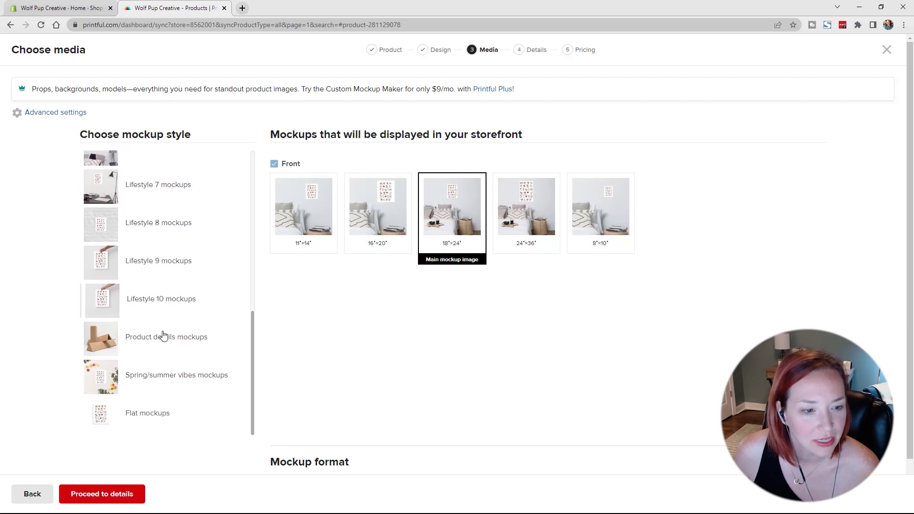
pyautogui.click(159, 421)
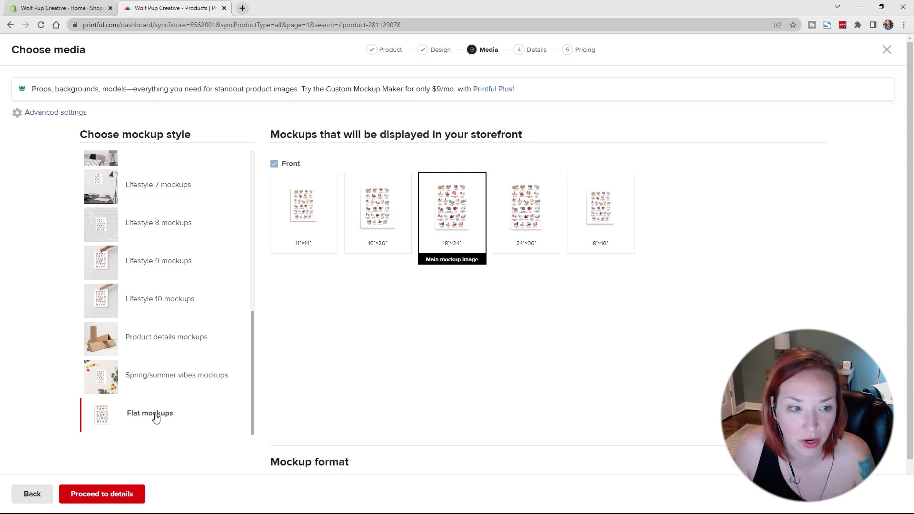
pyautogui.scroll(6, 153, 376)
pyautogui.scroll(2, 152, 371)
pyautogui.click(167, 245)
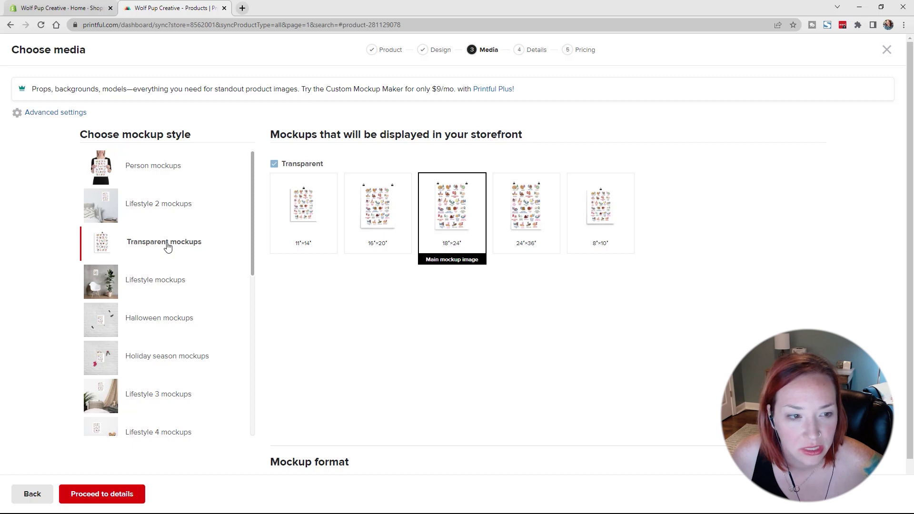
pyautogui.scroll(-10, 167, 245)
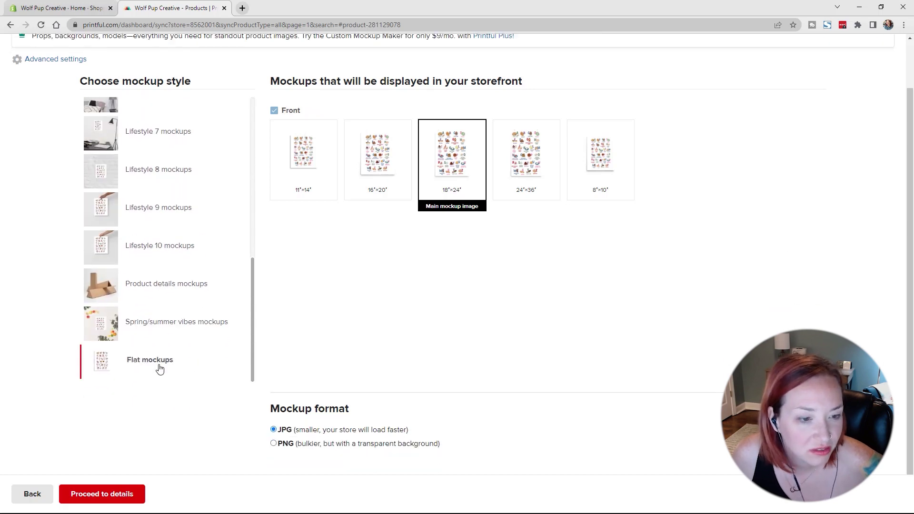
pyautogui.click(159, 367)
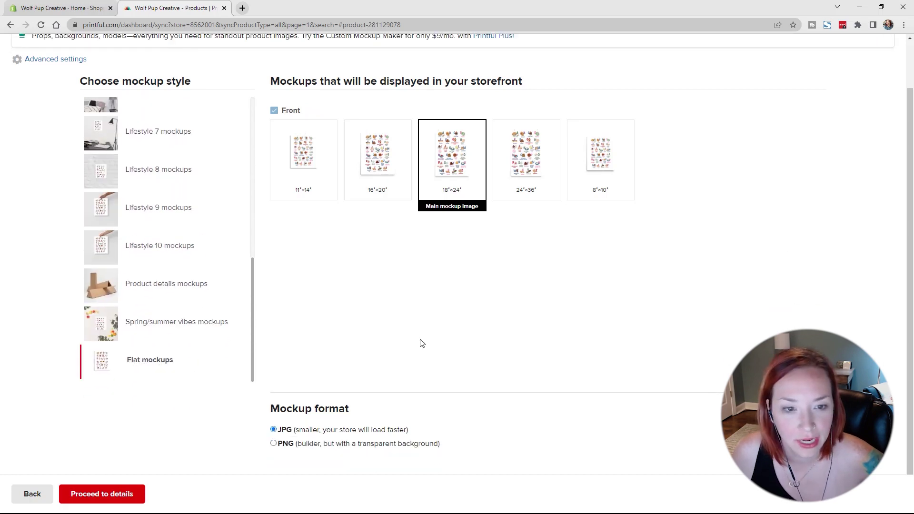
# Step: Proceed to the product details, title the product Baking ABCs Poster, and continue to pricing
pyautogui.click(120, 491)
pyautogui.click(394, 145)
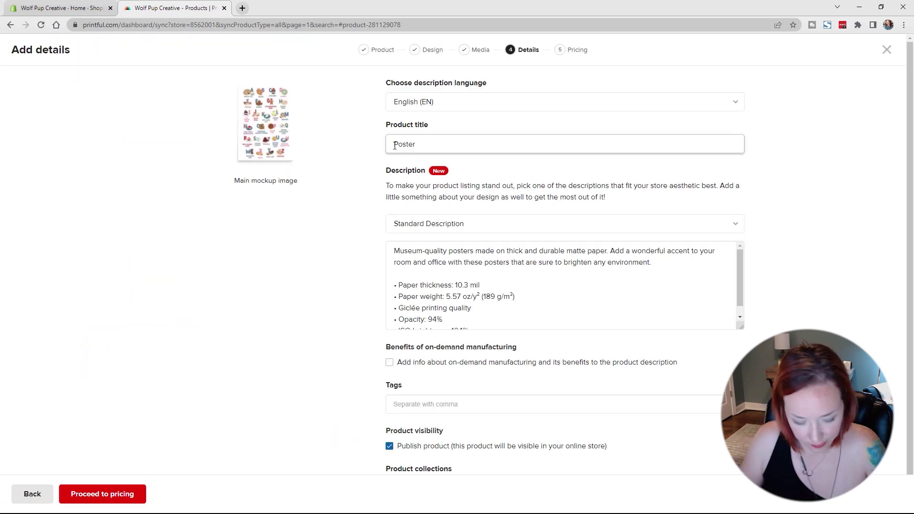
pyautogui.write('Baking ABCs')
pyautogui.scroll(-1, 404, 427)
pyautogui.click(390, 414)
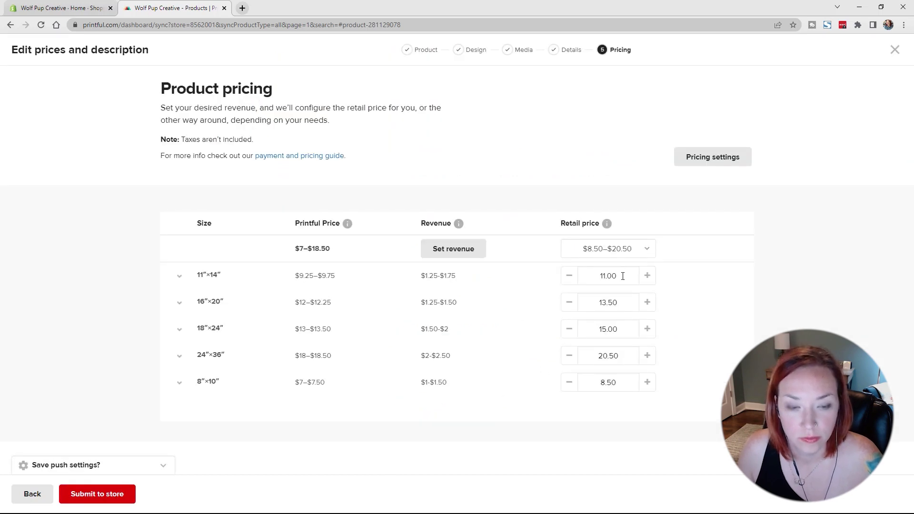
# Step: Set the retail price to 28 for the 11×14 poster and 32 for the 16×20 poster
pyautogui.click(623, 276)
pyautogui.click(726, 358)
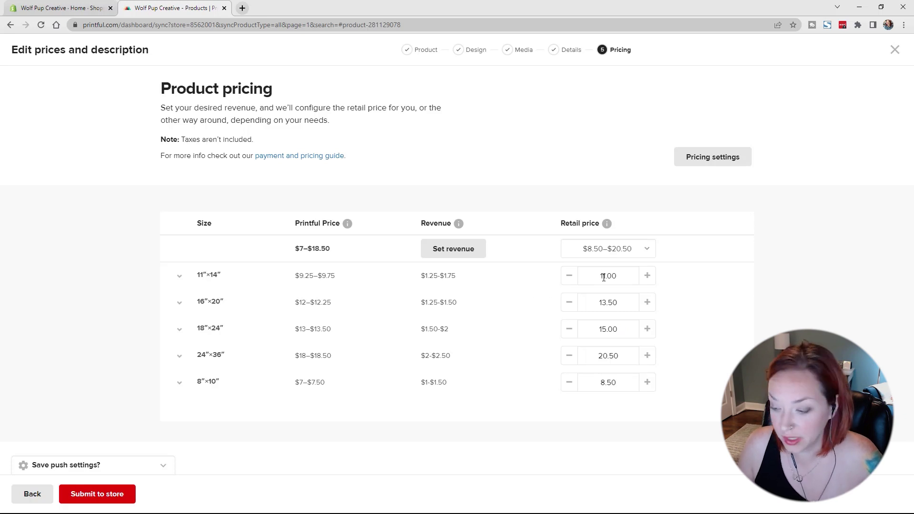
pyautogui.click(604, 277)
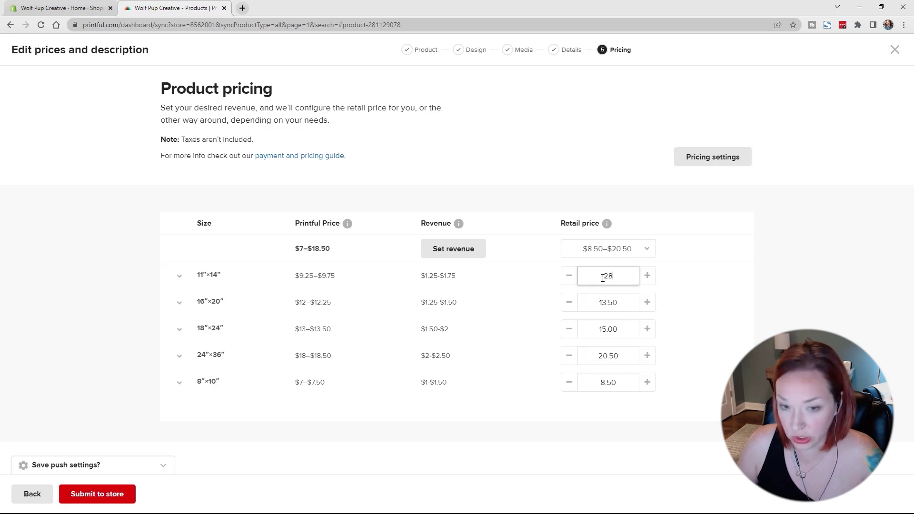
pyautogui.click(642, 295)
pyautogui.click(613, 303)
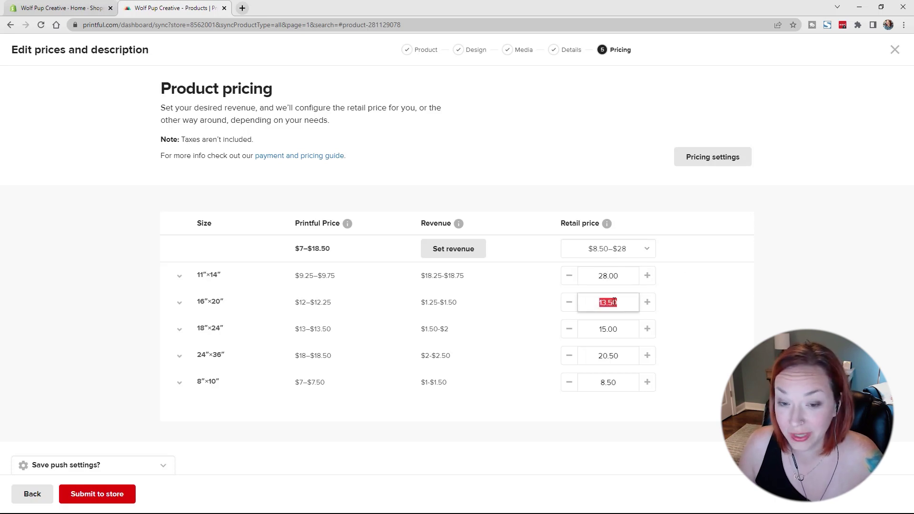
pyautogui.write('32')
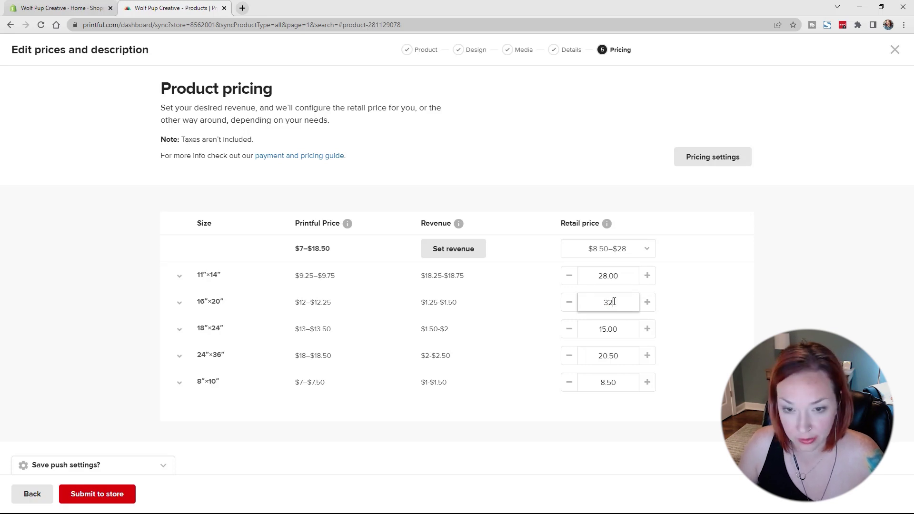
pyautogui.click(766, 314)
# Step: Set the retail prices to 48 for 18×24, 68 for 24×36 and 21 for 8×10, and submit the poster to the store
pyautogui.click(613, 331)
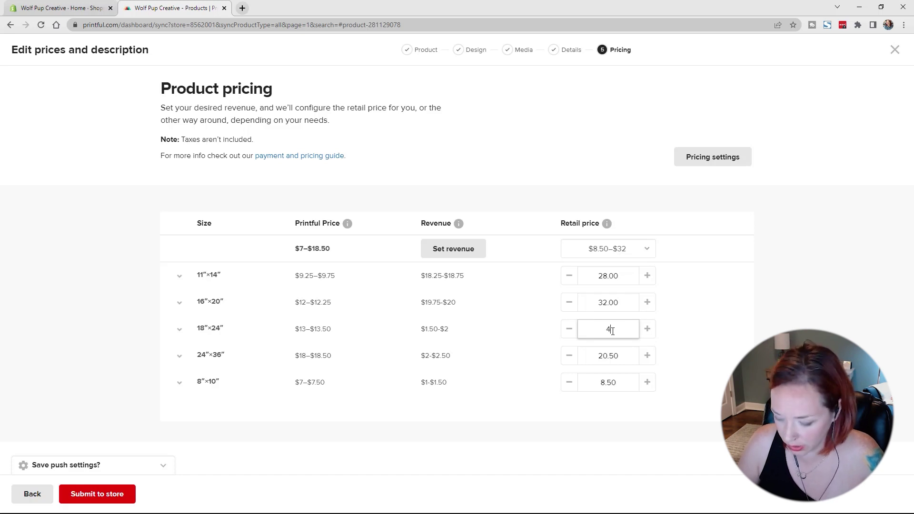
pyautogui.click(622, 350)
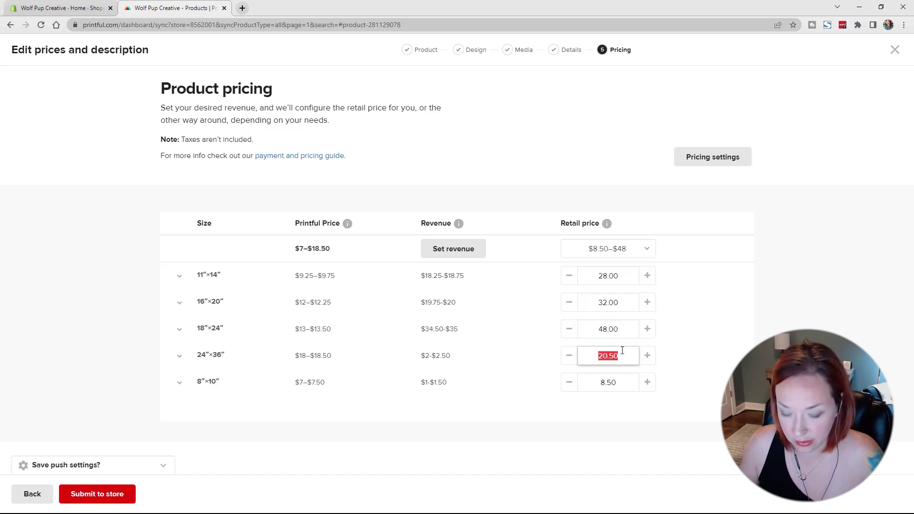
pyautogui.write('68')
pyautogui.click(710, 351)
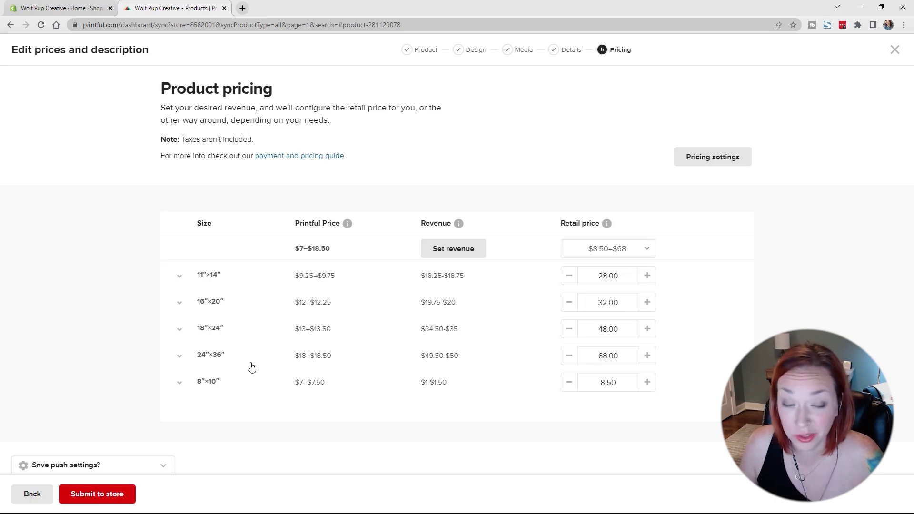
pyautogui.click(625, 383)
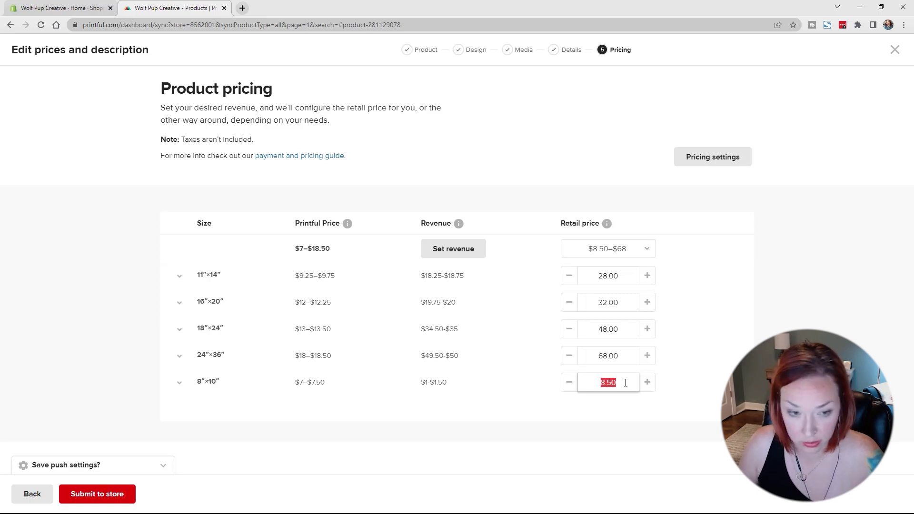
pyautogui.write('21')
pyautogui.click(697, 347)
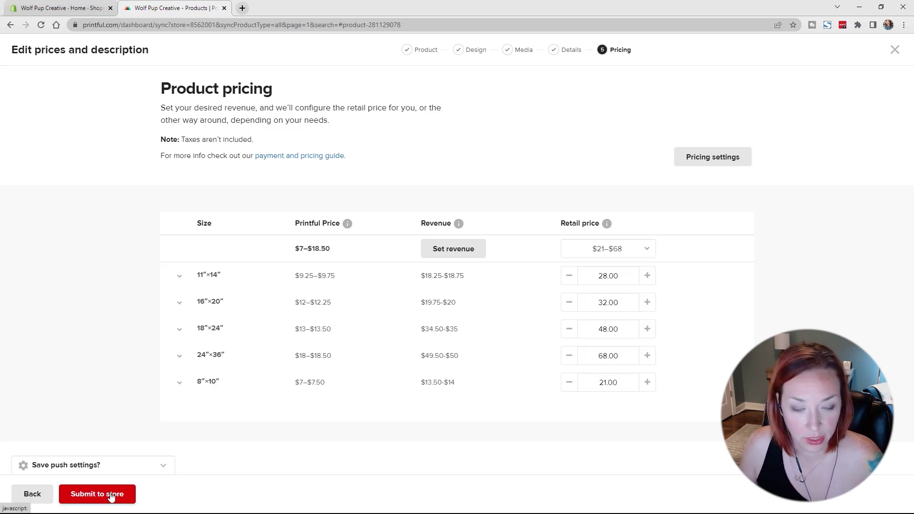
pyautogui.click(116, 493)
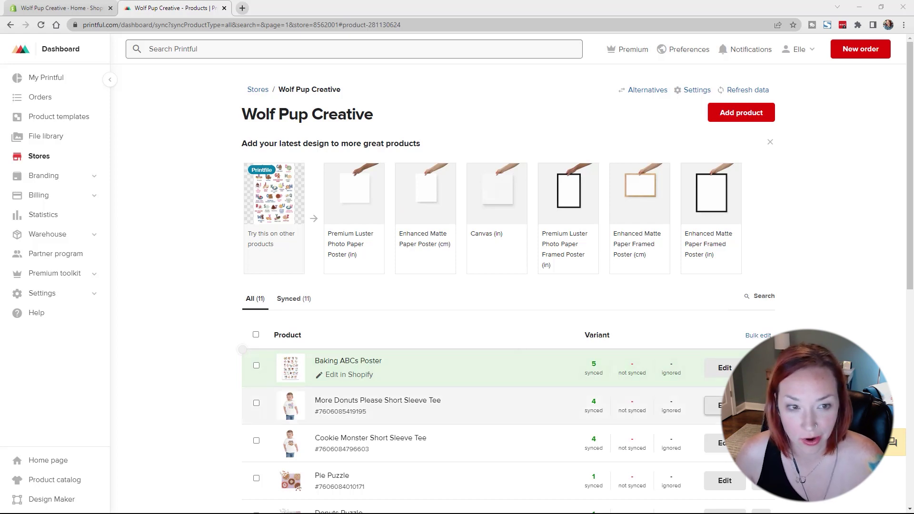
# Step: Open the Baking ABCs Poster for editing and replace the 8×10 variant's print file with ABC-Poster-8x10.jpg
pyautogui.click(728, 374)
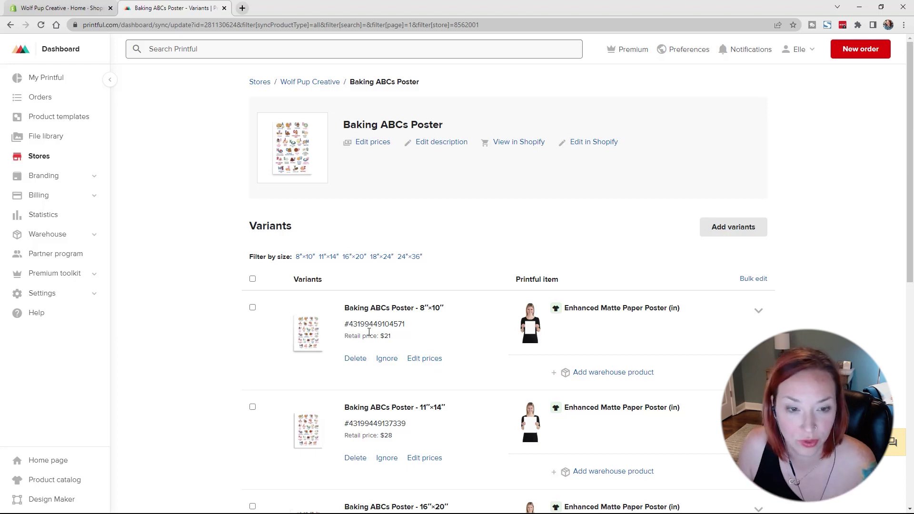
pyautogui.click(253, 307)
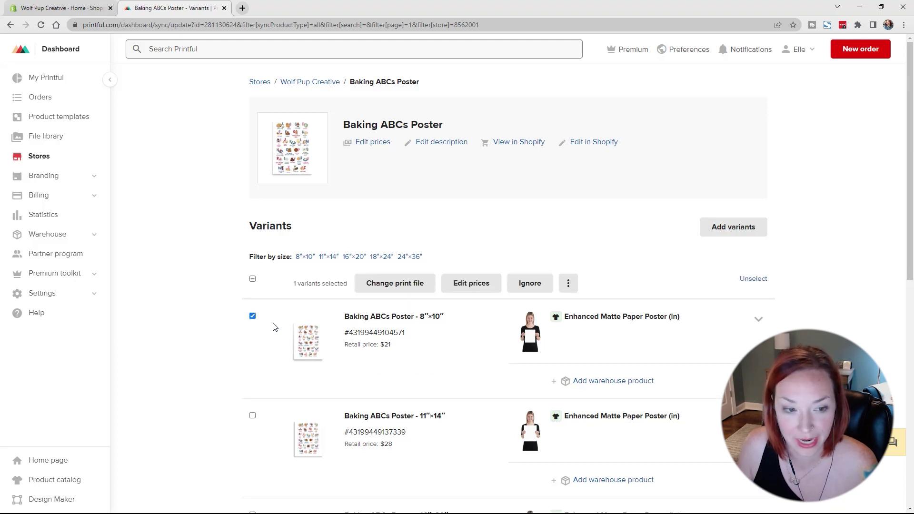
pyautogui.click(395, 284)
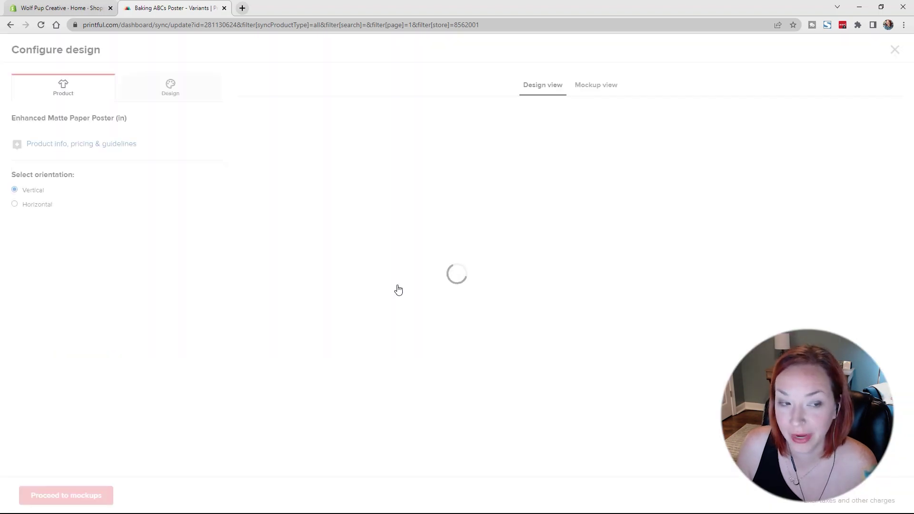
pyautogui.click(177, 95)
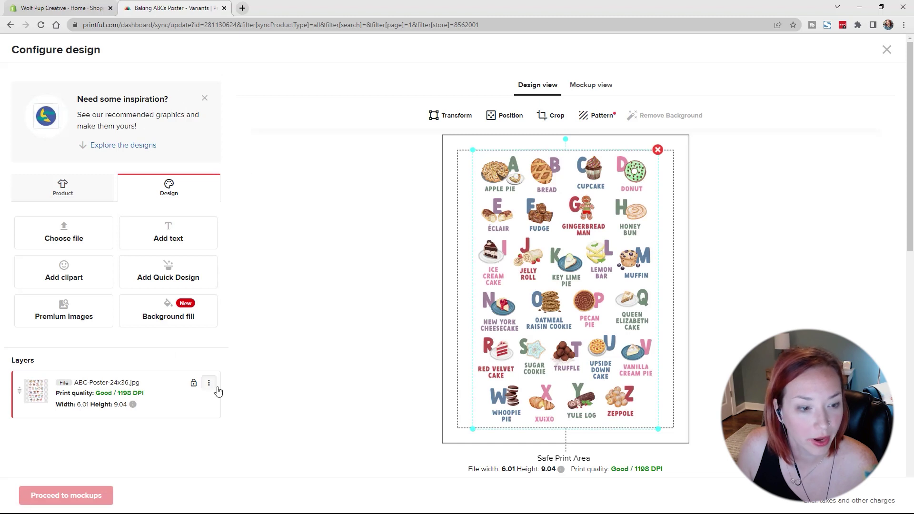
pyautogui.click(210, 384)
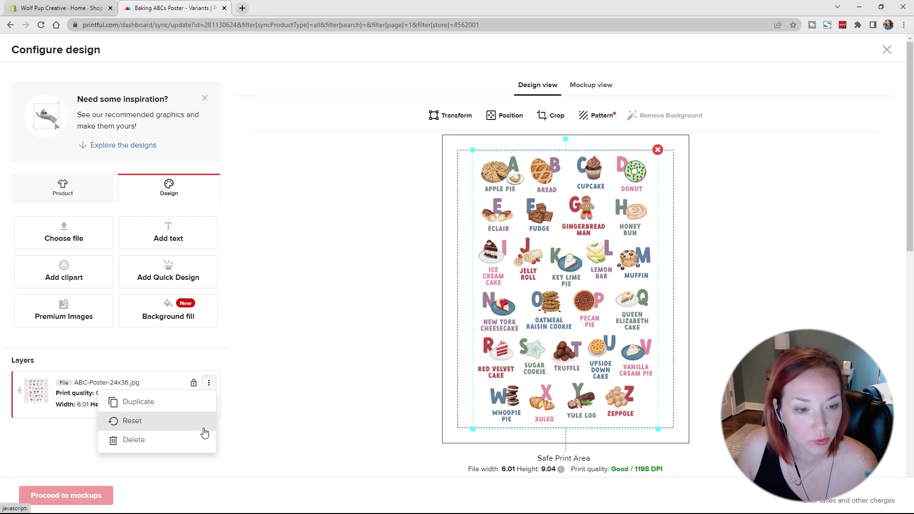
pyautogui.click(183, 438)
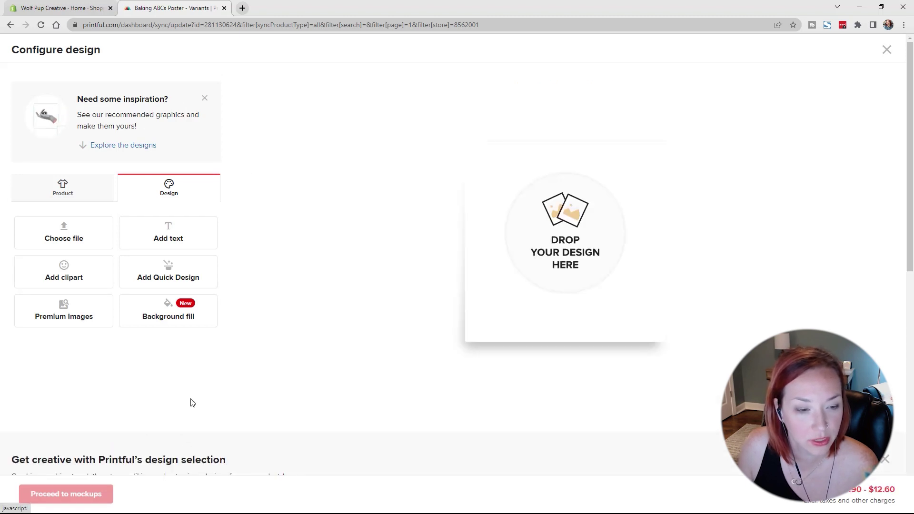
pyautogui.click(67, 242)
pyautogui.scroll(-5, 243, 354)
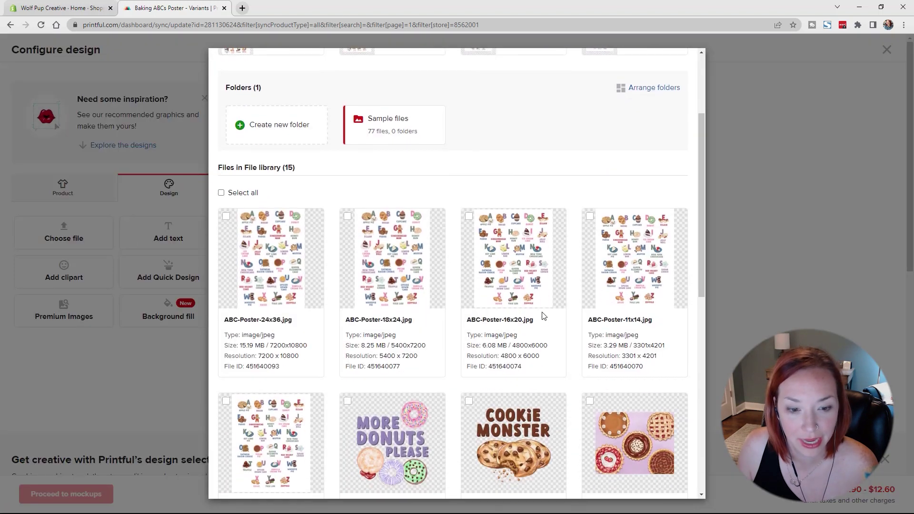
pyautogui.click(243, 354)
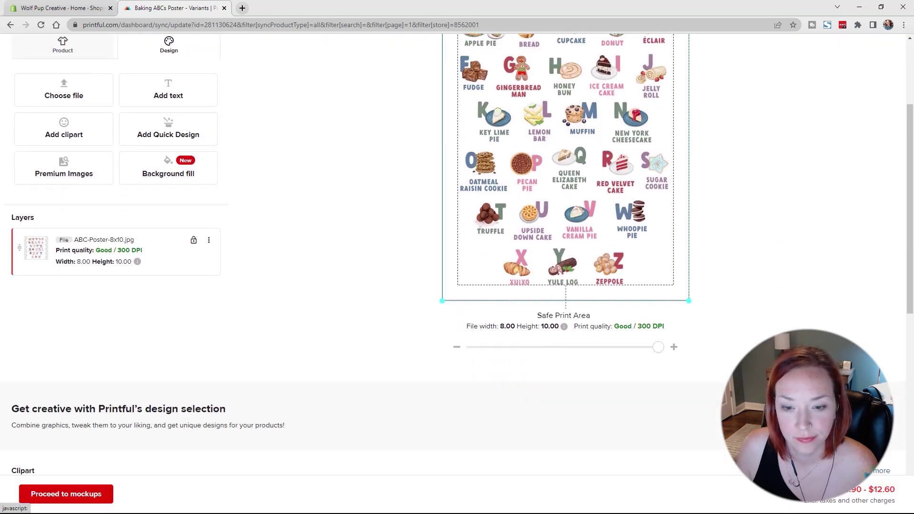
# Step: Choose Flat mockups for the 8×10 variant, submit the print file change and deselect the variant
pyautogui.click(77, 496)
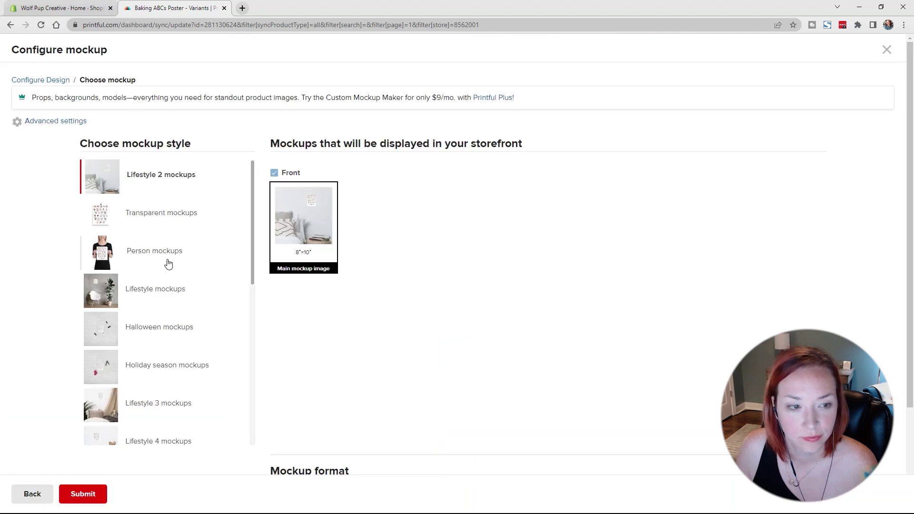
pyautogui.scroll(-8, 168, 263)
pyautogui.click(143, 327)
pyautogui.click(83, 494)
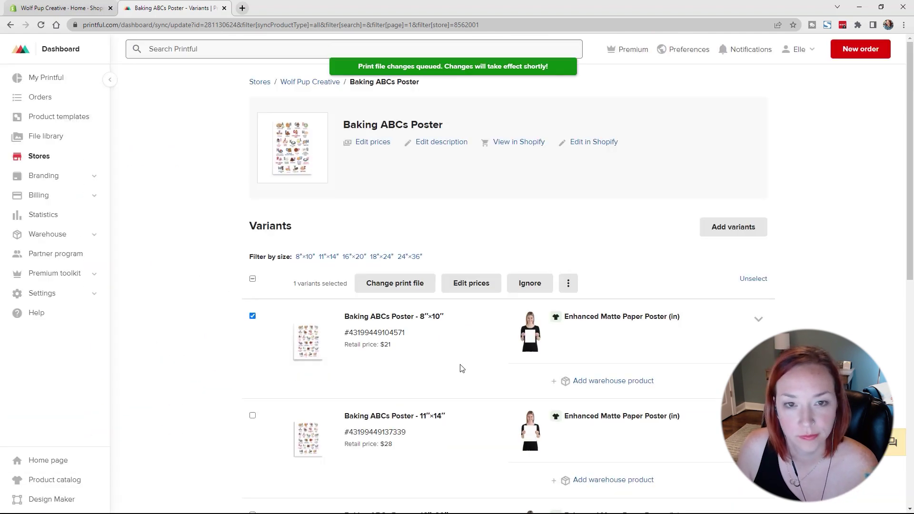
pyautogui.click(252, 317)
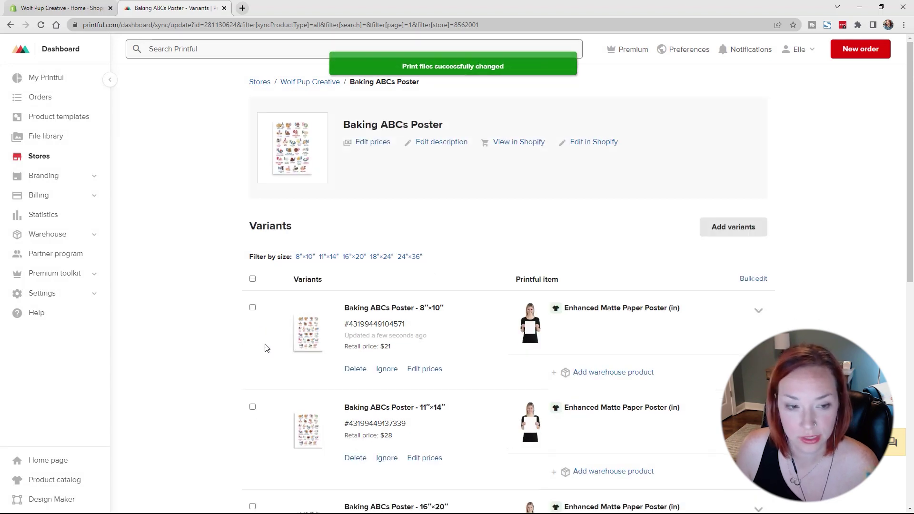
# Step: Replace the 11×14 variant's print file with ABC-Poster-11x14.jpg
pyautogui.click(253, 415)
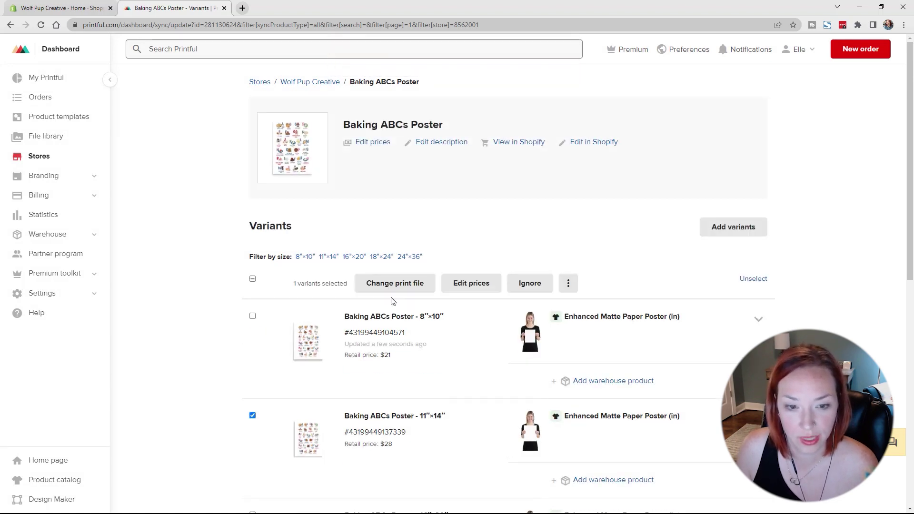
pyautogui.click(393, 283)
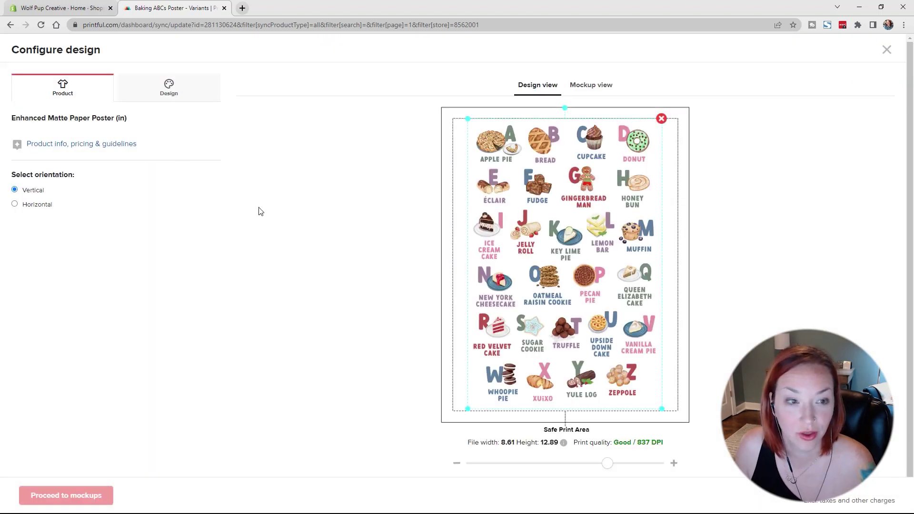
pyautogui.click(169, 87)
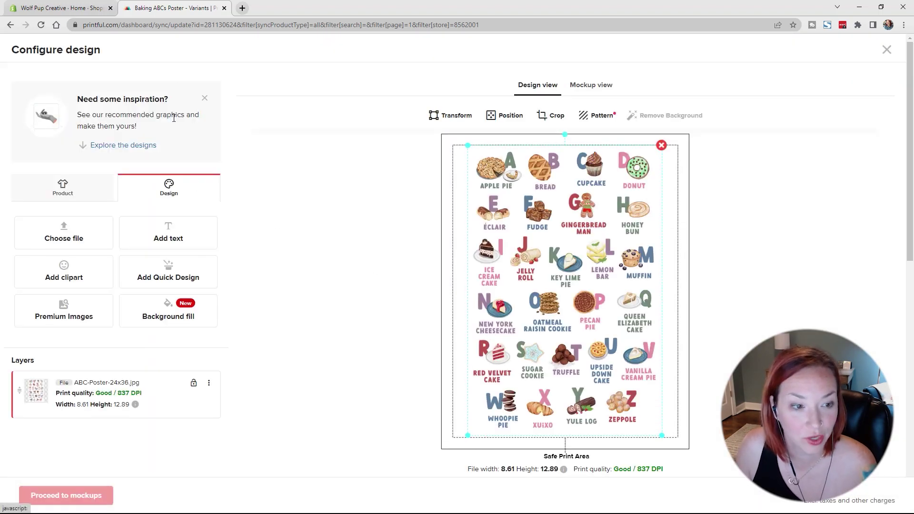
pyautogui.click(209, 384)
pyautogui.click(174, 439)
pyautogui.click(577, 335)
pyautogui.click(622, 312)
pyautogui.scroll(-3, 309, 316)
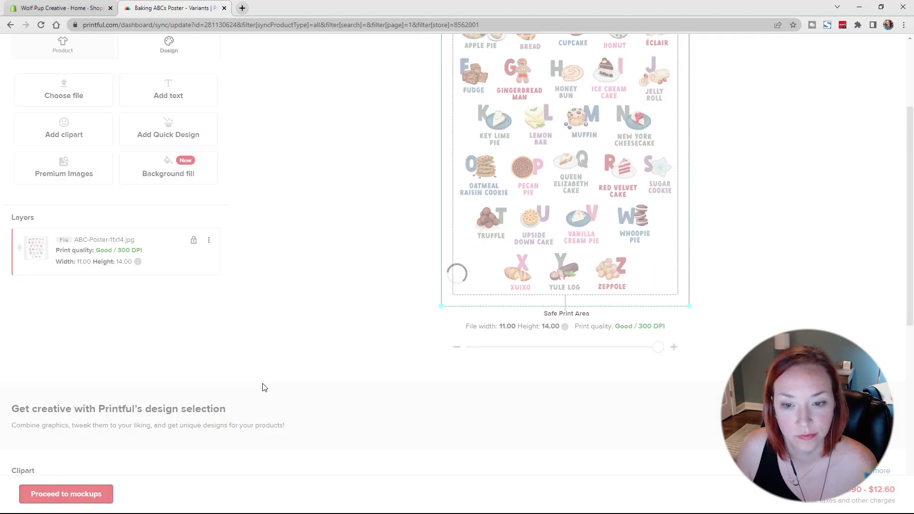
# Step: Choose Flat mockups for the 11×14 variant, submit the print file change and deselect the variant
pyautogui.click(66, 493)
pyautogui.scroll(-5, 143, 248)
pyautogui.click(140, 301)
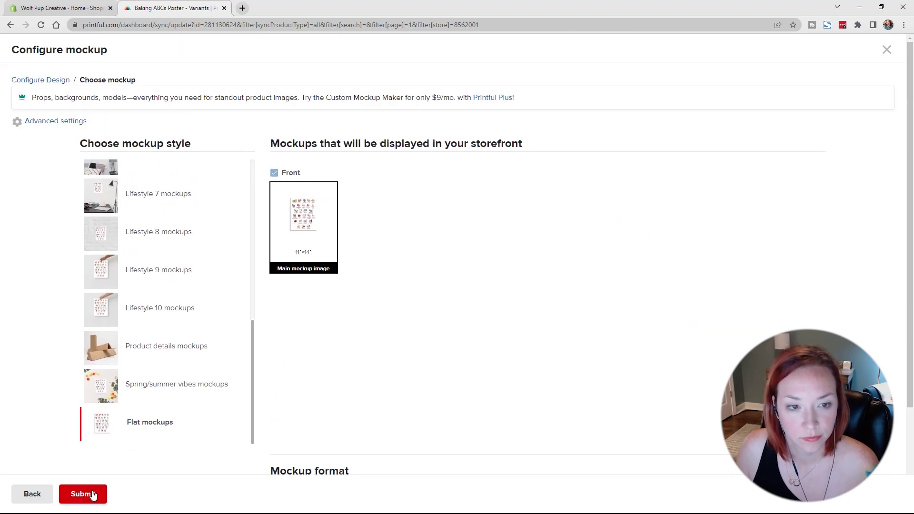
pyautogui.click(81, 492)
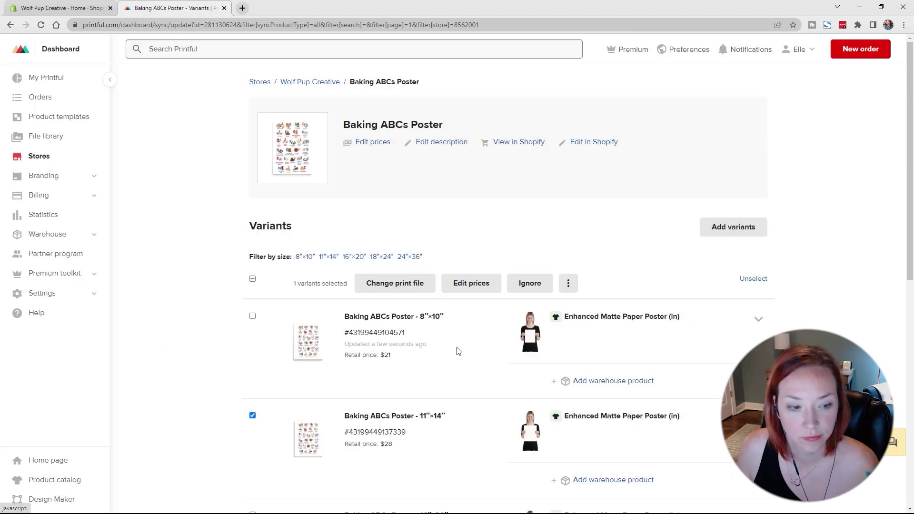
pyautogui.click(253, 416)
# Step: Replace the 16×20 variant's print file with ABC-Poster-16x20.jpg and proceed to its mockups
pyautogui.scroll(-3, 301, 402)
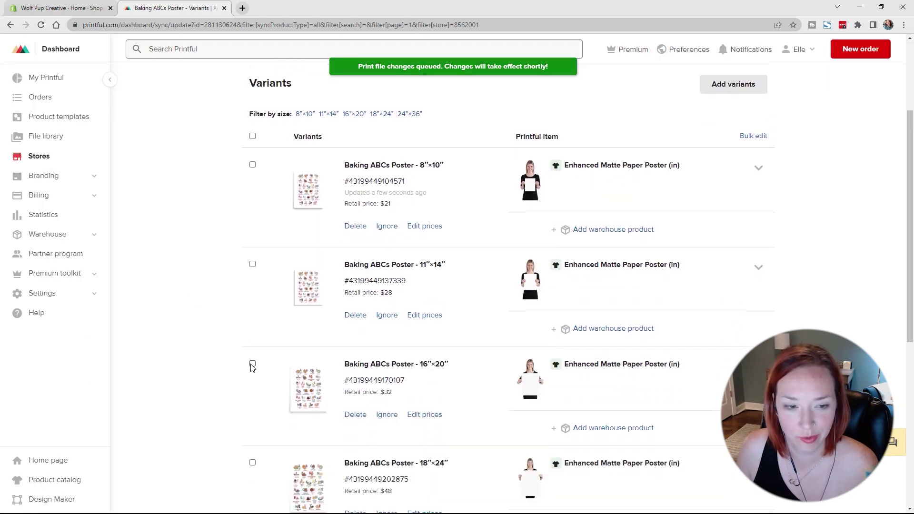
pyautogui.click(252, 364)
pyautogui.click(403, 144)
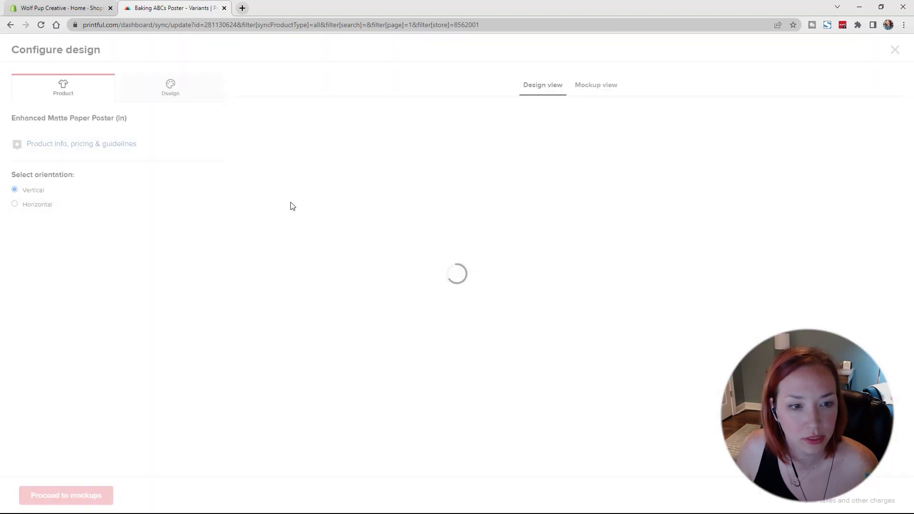
pyautogui.scroll(-2, 512, 314)
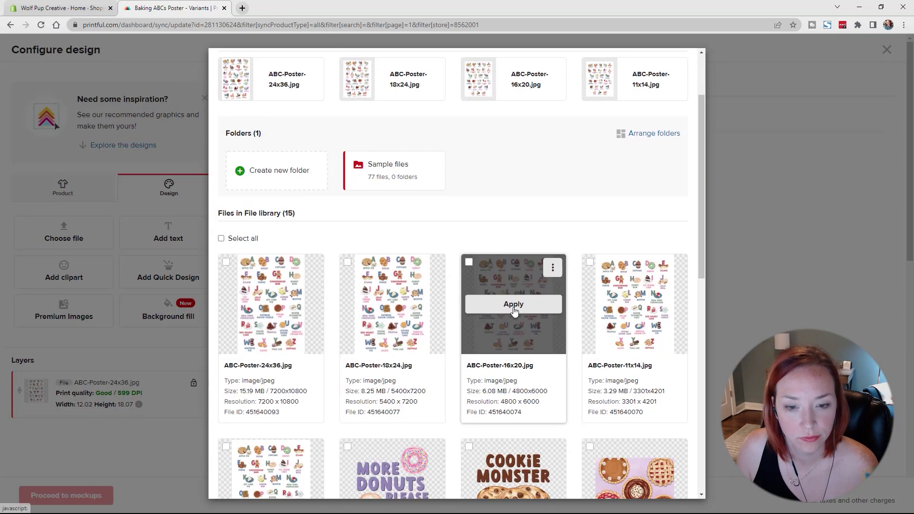
pyautogui.click(512, 304)
pyautogui.click(209, 430)
pyautogui.click(173, 485)
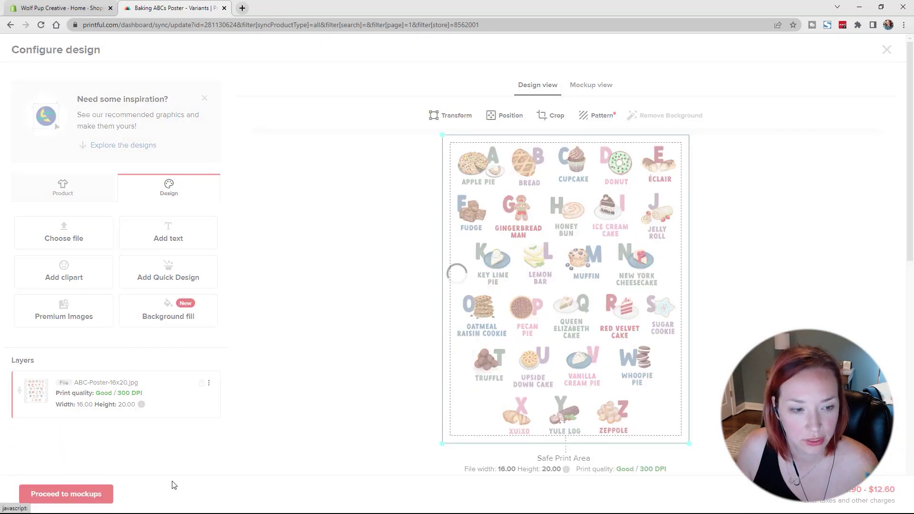
pyautogui.scroll(-4, 324, 384)
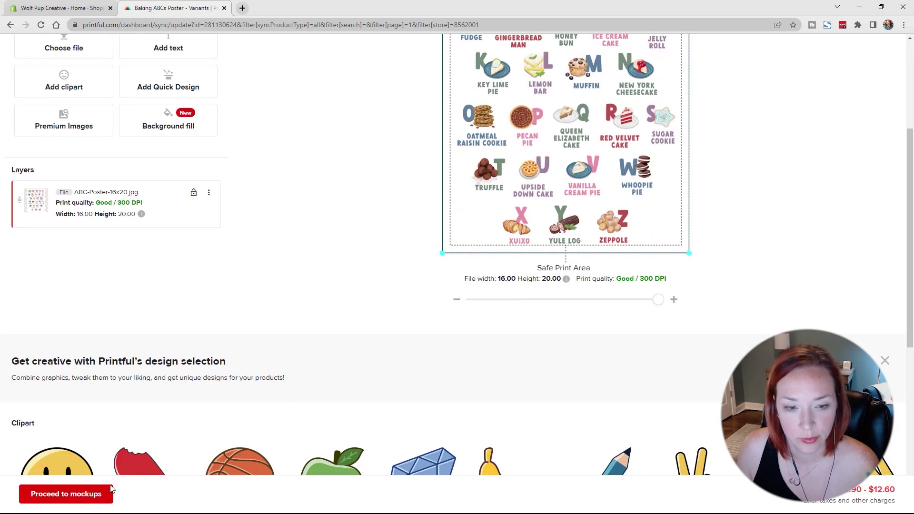
pyautogui.click(92, 493)
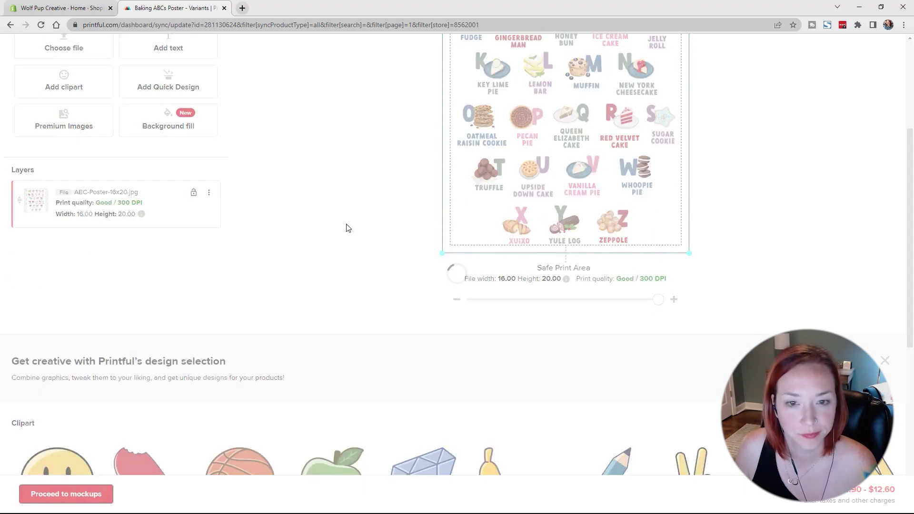
# Step: Choose Flat mockups for the 16×20 variant, submit the print file change and deselect the variant
pyautogui.scroll(-5, 214, 261)
pyautogui.click(151, 296)
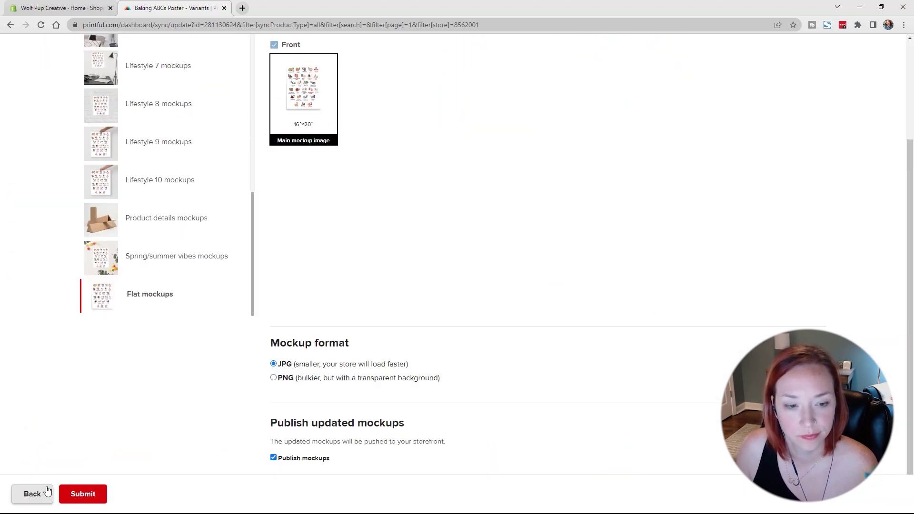
pyautogui.click(84, 497)
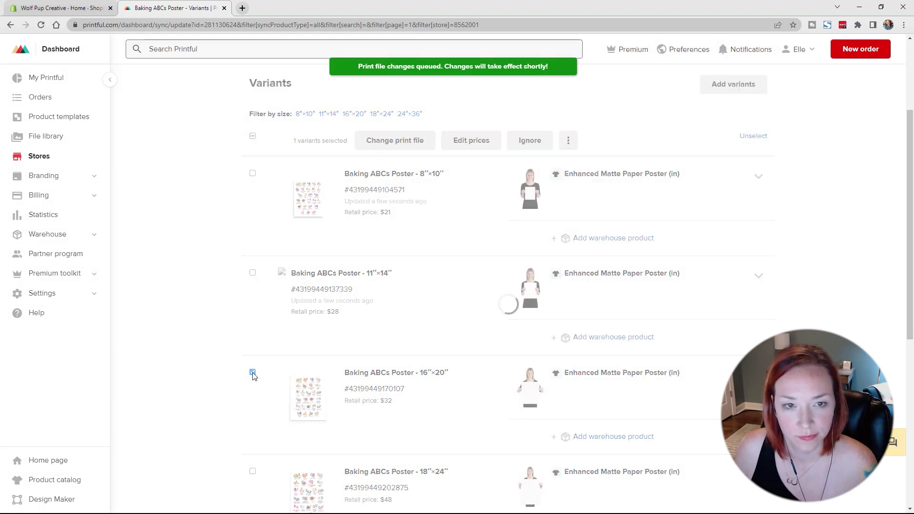
# Step: Replace the 18×24 variant's print file with ABC-Poster-18x24.jpg
pyautogui.scroll(-3, 230, 339)
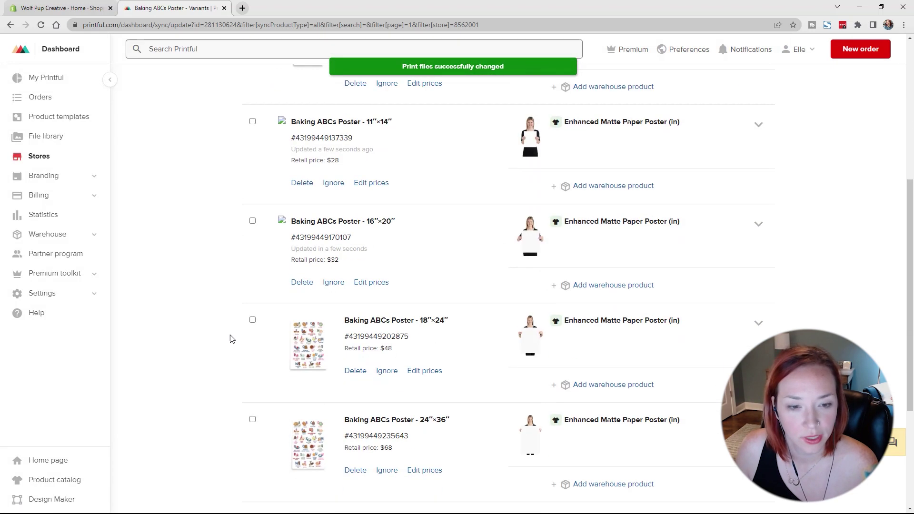
pyautogui.click(252, 320)
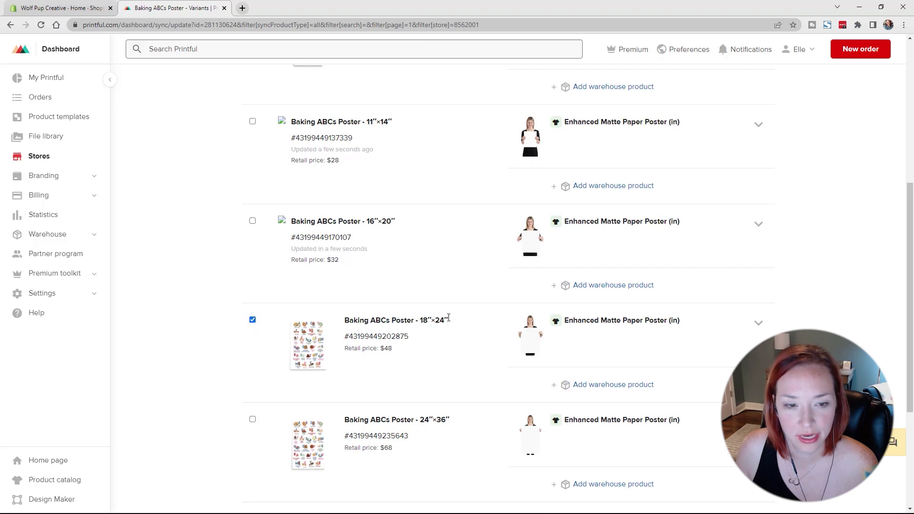
pyautogui.scroll(4, 453, 296)
pyautogui.click(406, 185)
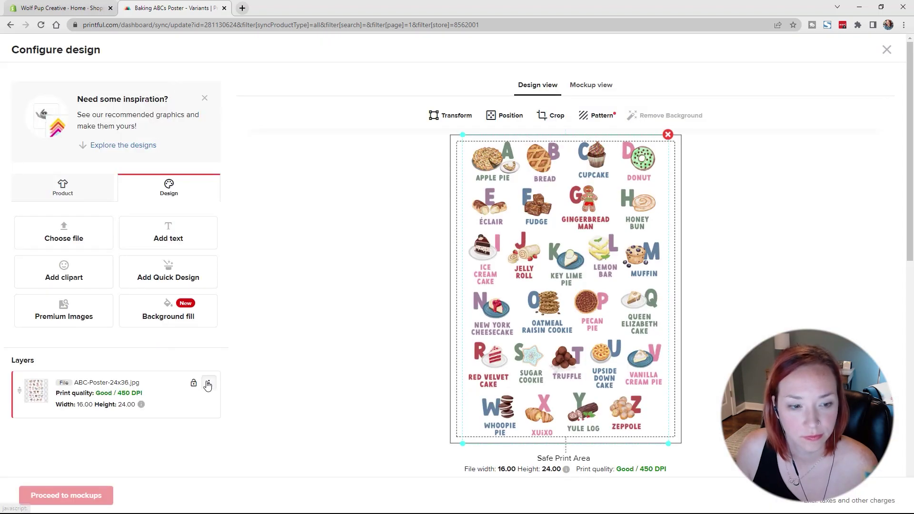
pyautogui.click(208, 383)
pyautogui.click(177, 442)
pyautogui.click(65, 240)
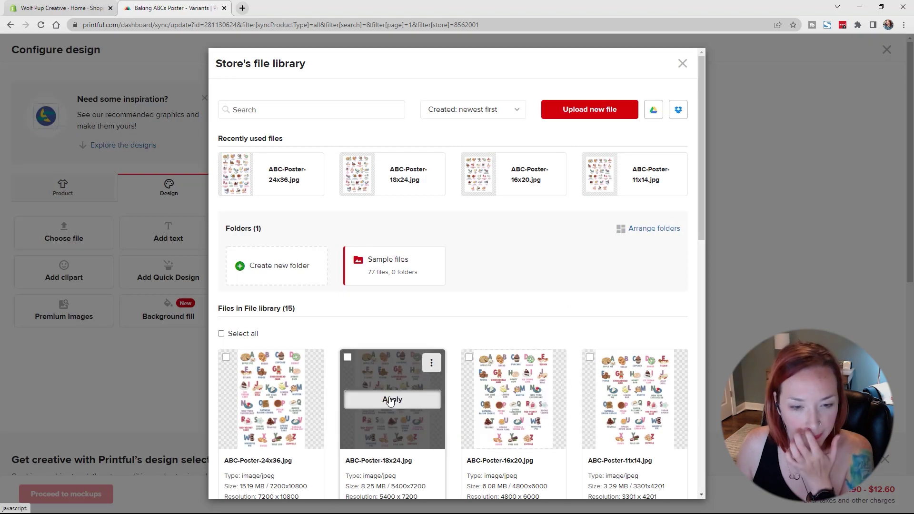
pyautogui.click(390, 398)
# Step: Proceed to the 18×24 variant's mockups and submit the print file change
pyautogui.click(71, 493)
pyautogui.scroll(-3, 190, 333)
pyautogui.click(81, 494)
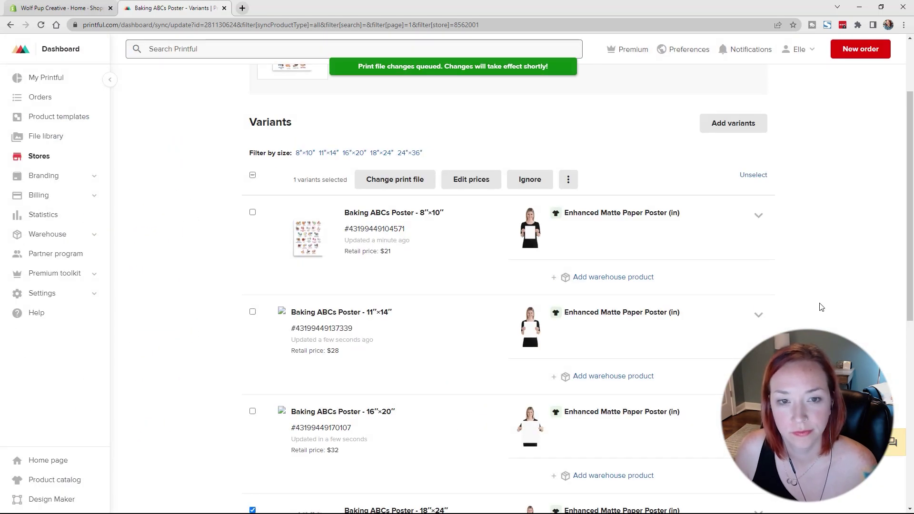
# Step: Review the Baking ABCs Poster variants and return to the Wolf Pup Creative product list
pyautogui.scroll(-7, 811, 302)
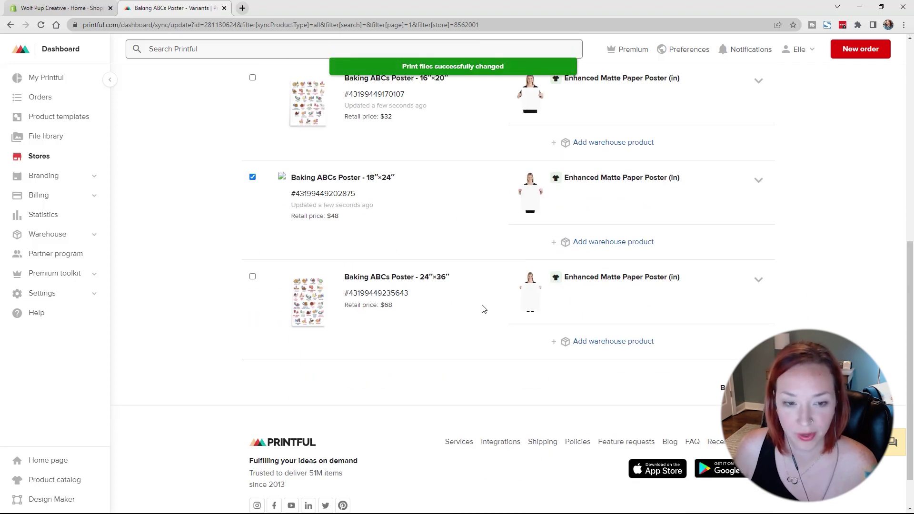
pyautogui.scroll(4, 475, 309)
pyautogui.scroll(2, 475, 310)
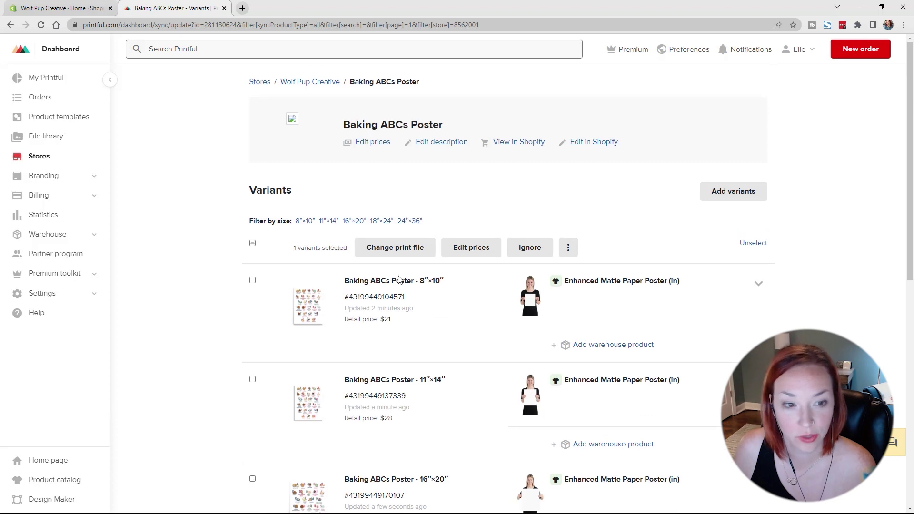
pyautogui.click(313, 84)
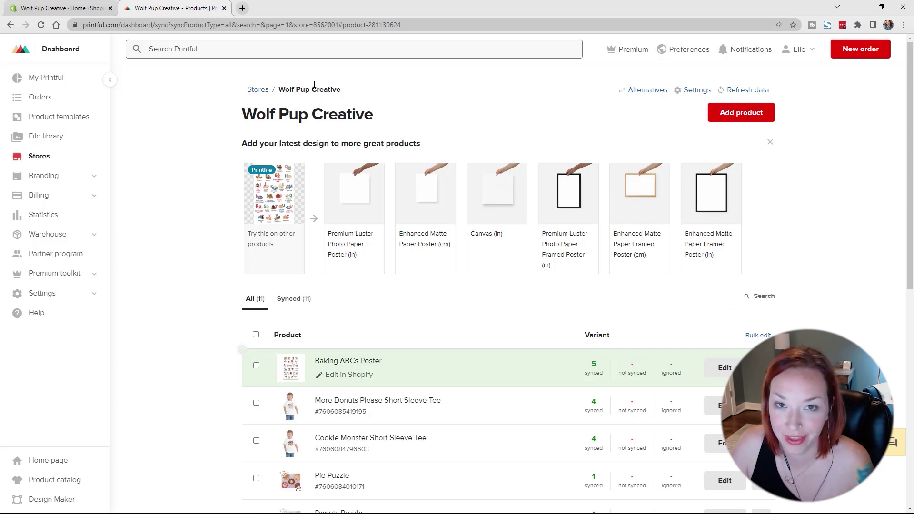
# Step: Switch to the Shopify admin and open the Delicious Pie Mug from the product list
pyautogui.click(143, 25)
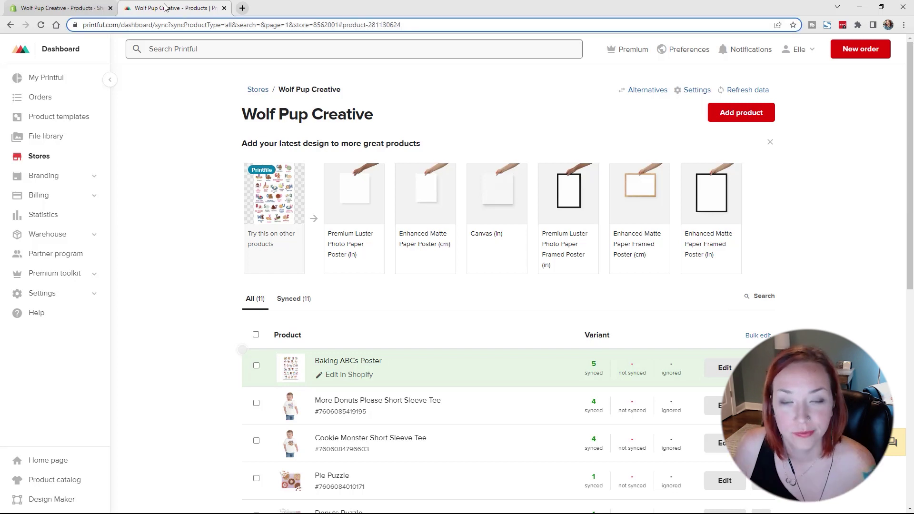
pyautogui.click(60, 7)
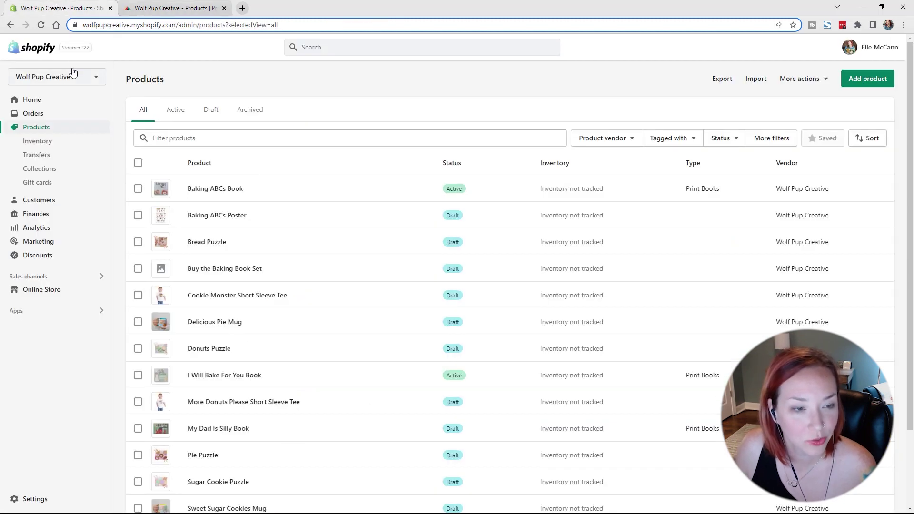
pyautogui.click(76, 123)
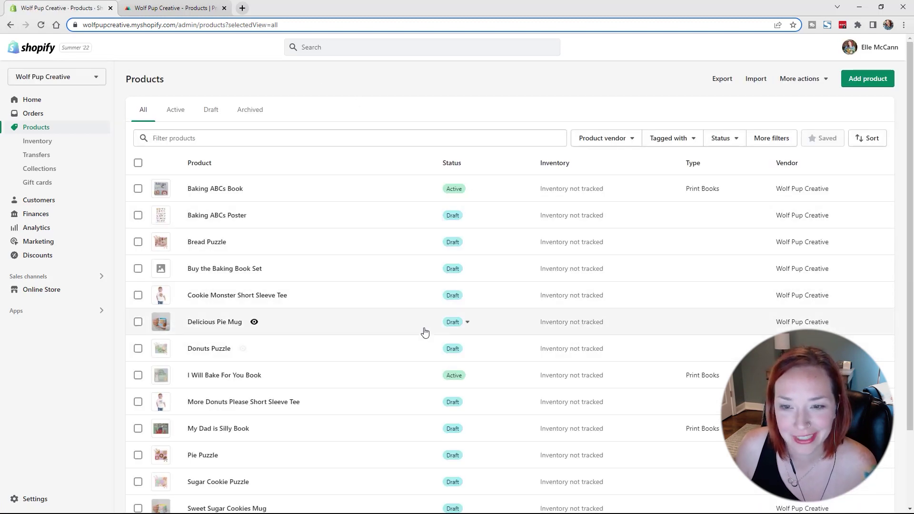
pyautogui.scroll(-2, 402, 262)
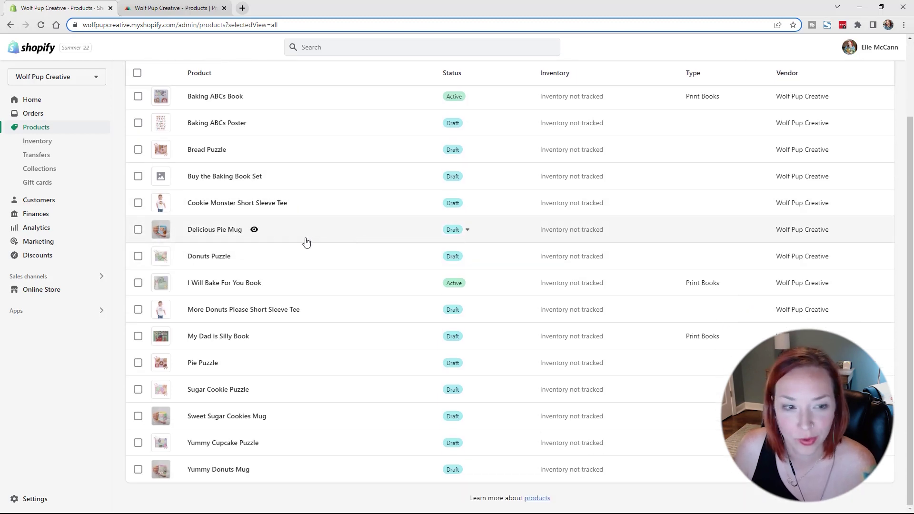
pyautogui.click(216, 231)
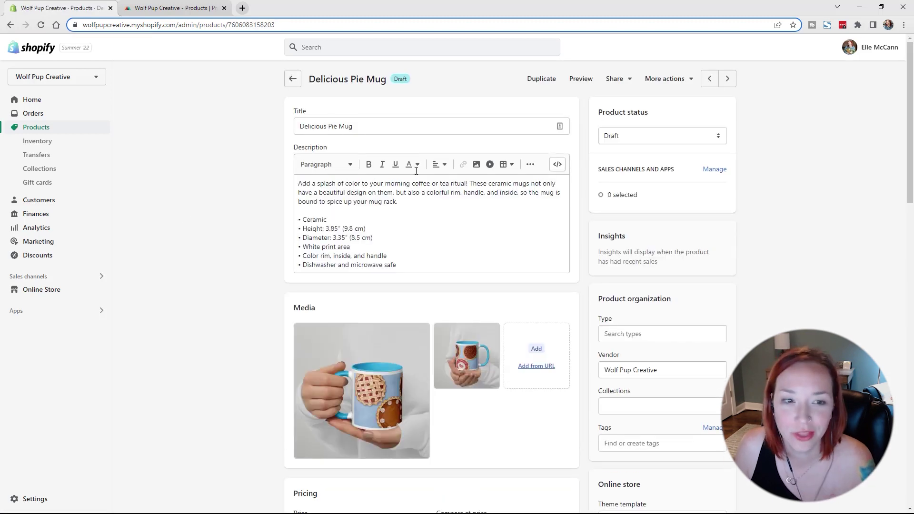
# Step: Set the Delicious Pie Mug's product type to the standardized type Mugs
pyautogui.scroll(-2, 495, 252)
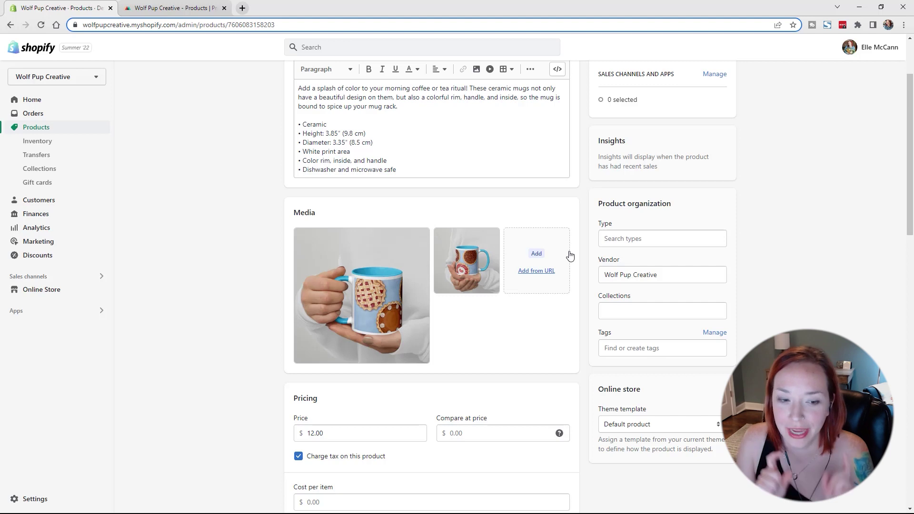
pyautogui.click(653, 235)
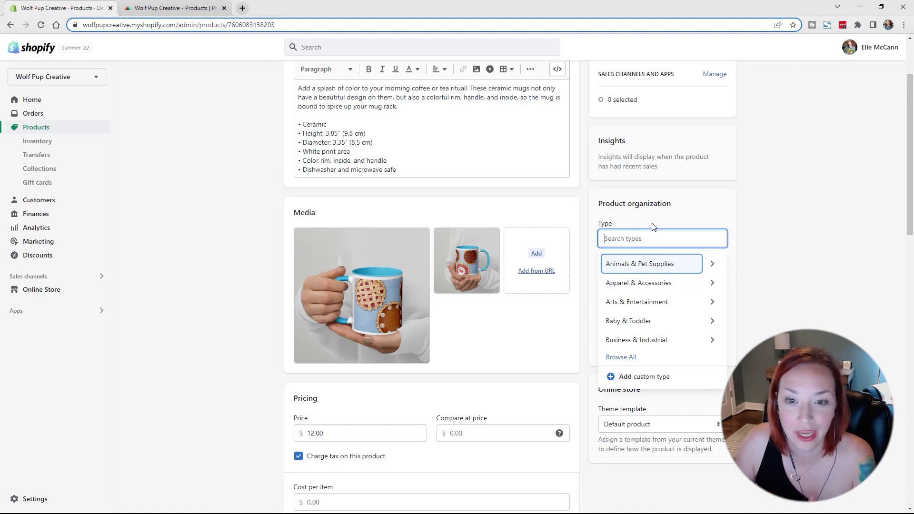
pyautogui.write('Coffe')
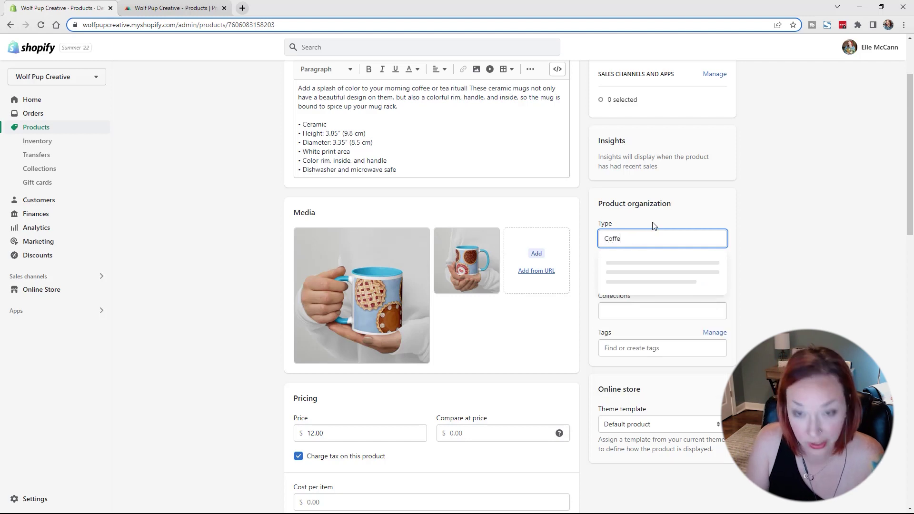
pyautogui.write('e Mugs')
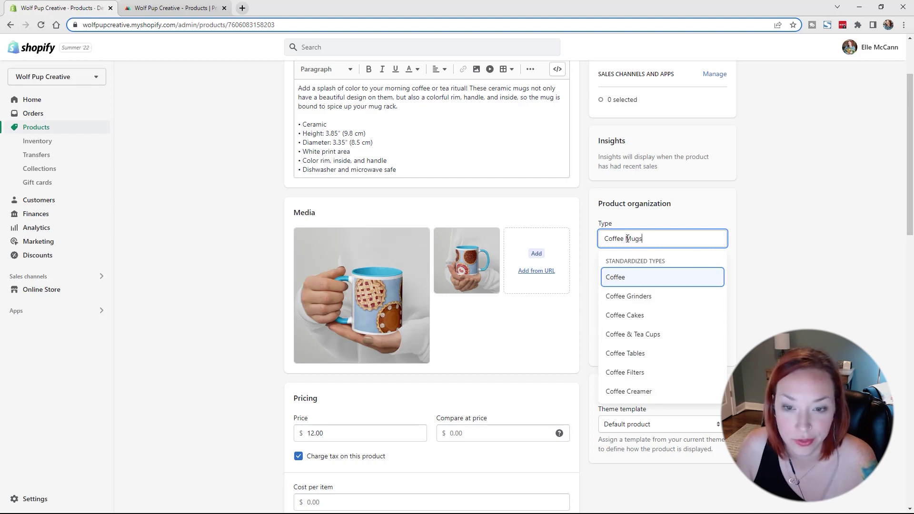
pyautogui.moveTo(625, 238); pyautogui.dragTo(579, 239)
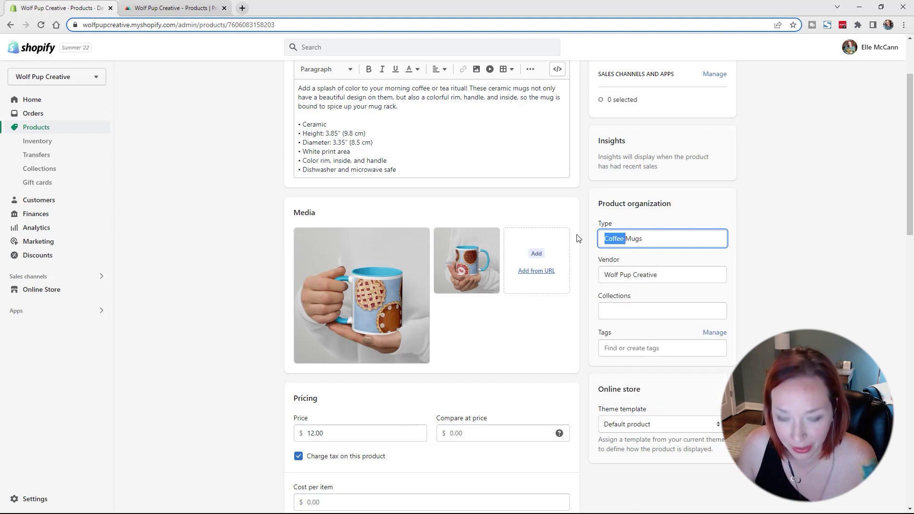
pyautogui.press('BackSpace')
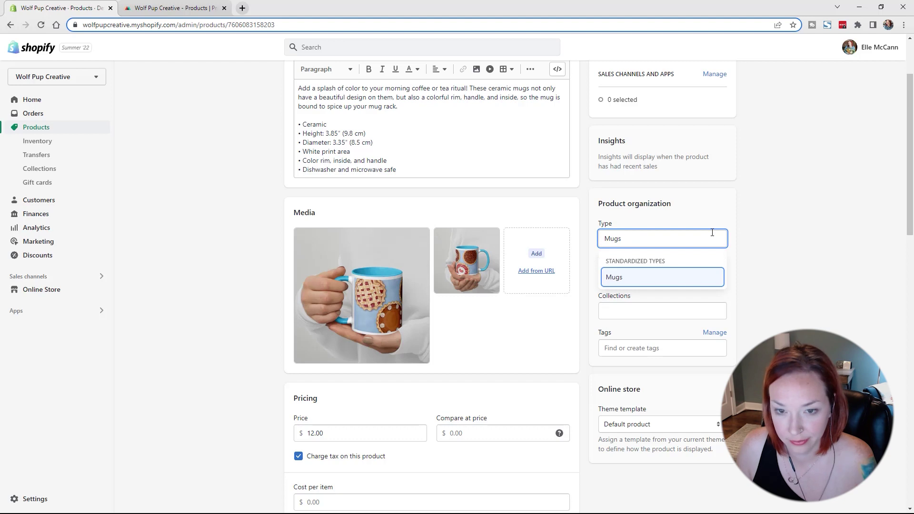
pyautogui.click(633, 277)
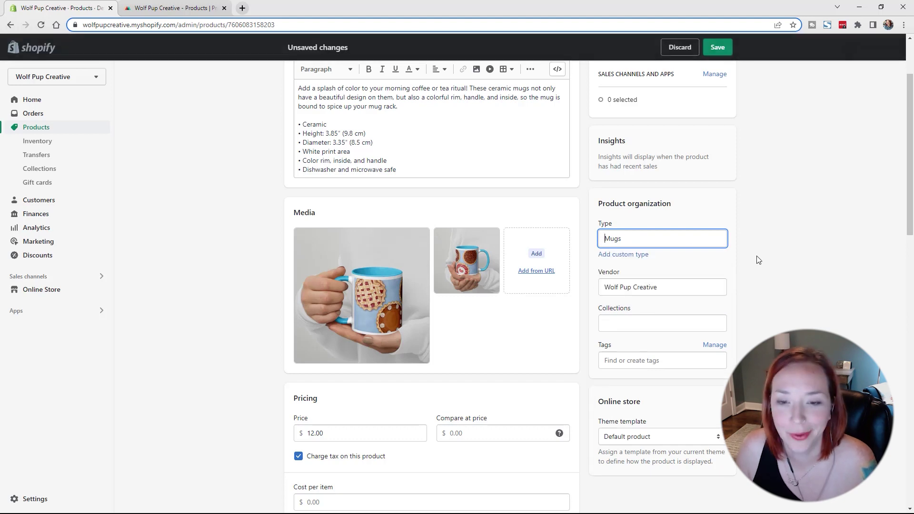
# Step: Save the Delicious Pie Mug without assigning a collection and switch back to the Printful product list
pyautogui.click(642, 320)
pyautogui.click(761, 318)
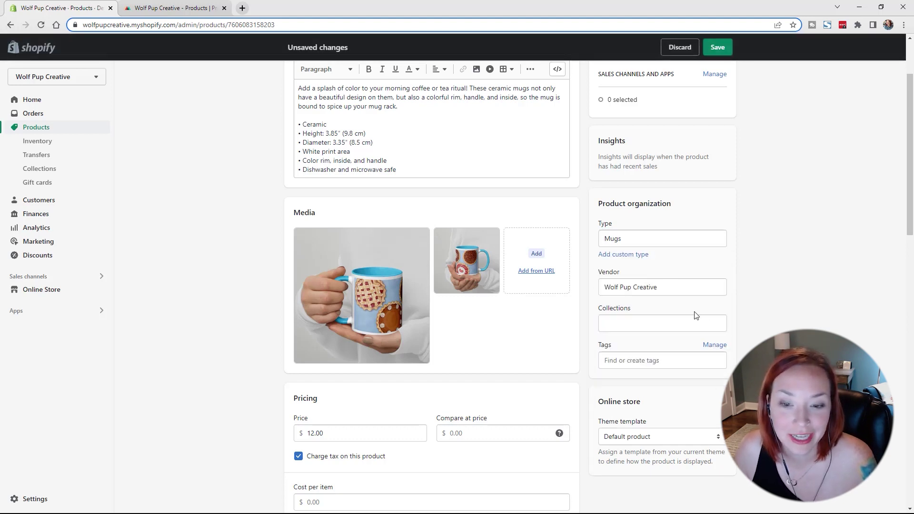
pyautogui.click(719, 50)
pyautogui.click(200, 8)
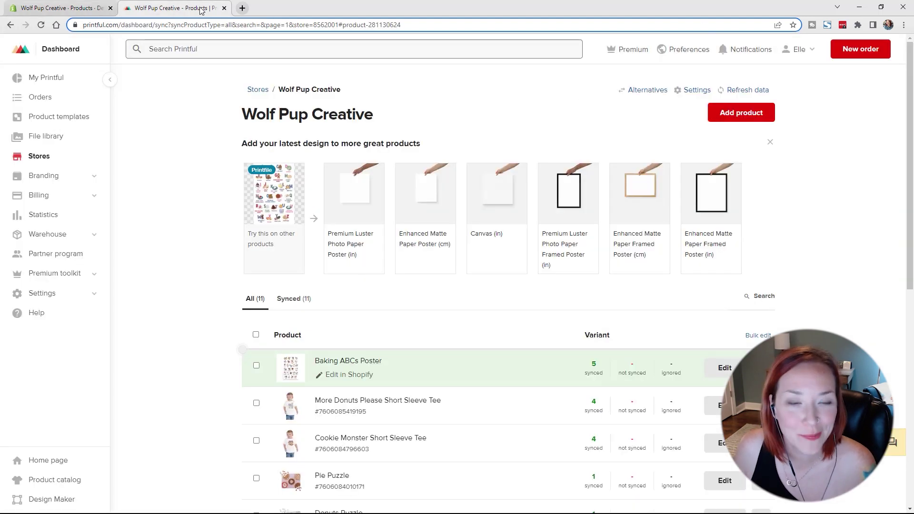